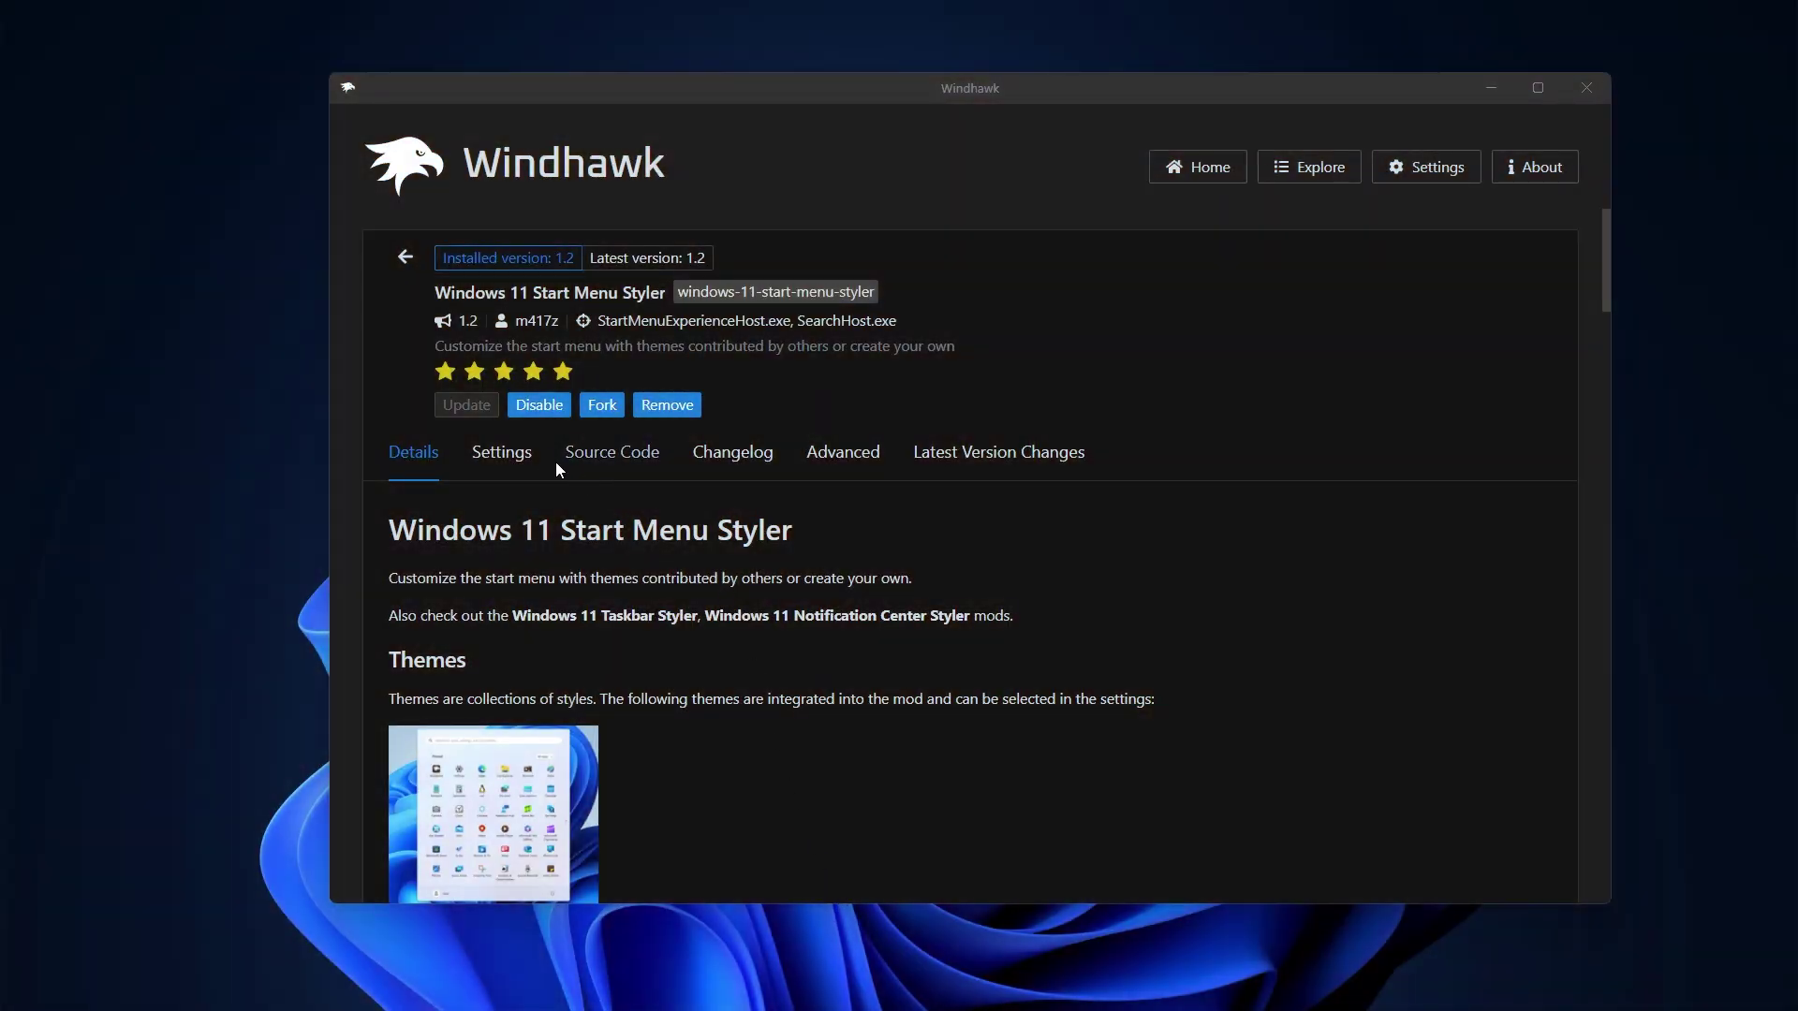
Open the styler mod's settings and view the Theme list, leaving no theme selected.
click(514, 456)
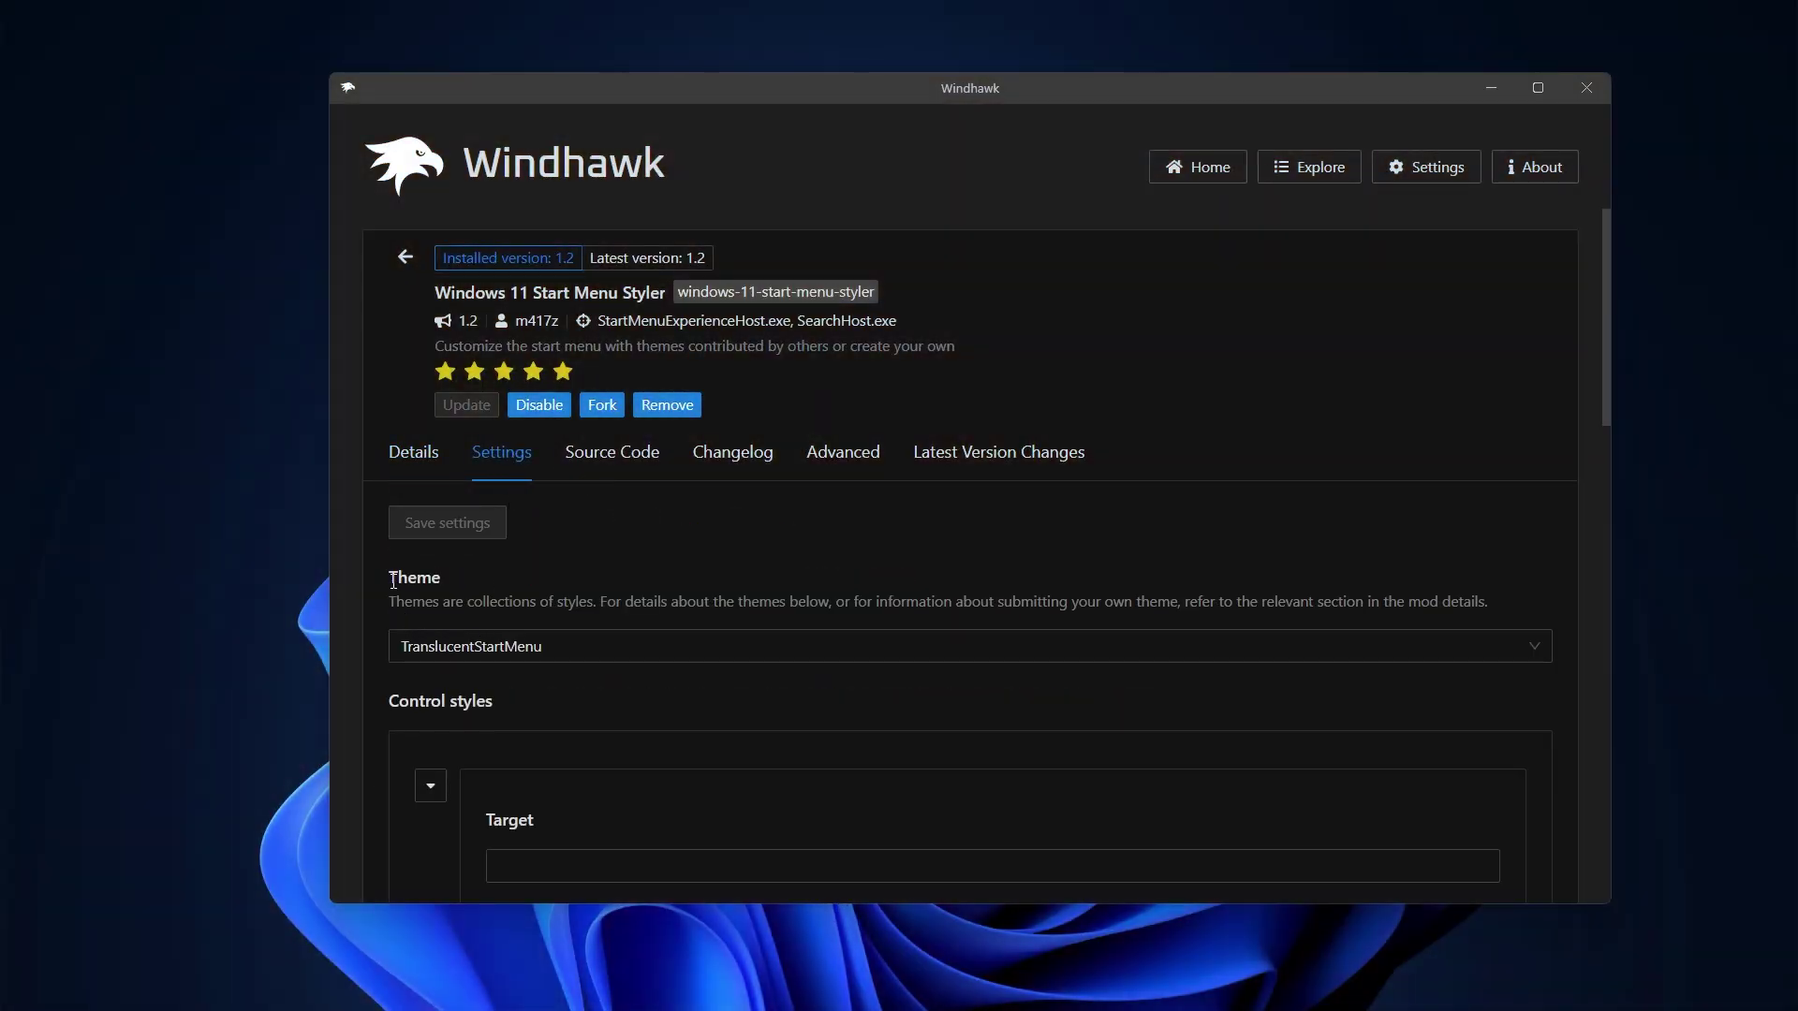
drag(393, 580, 439, 595)
click(470, 667)
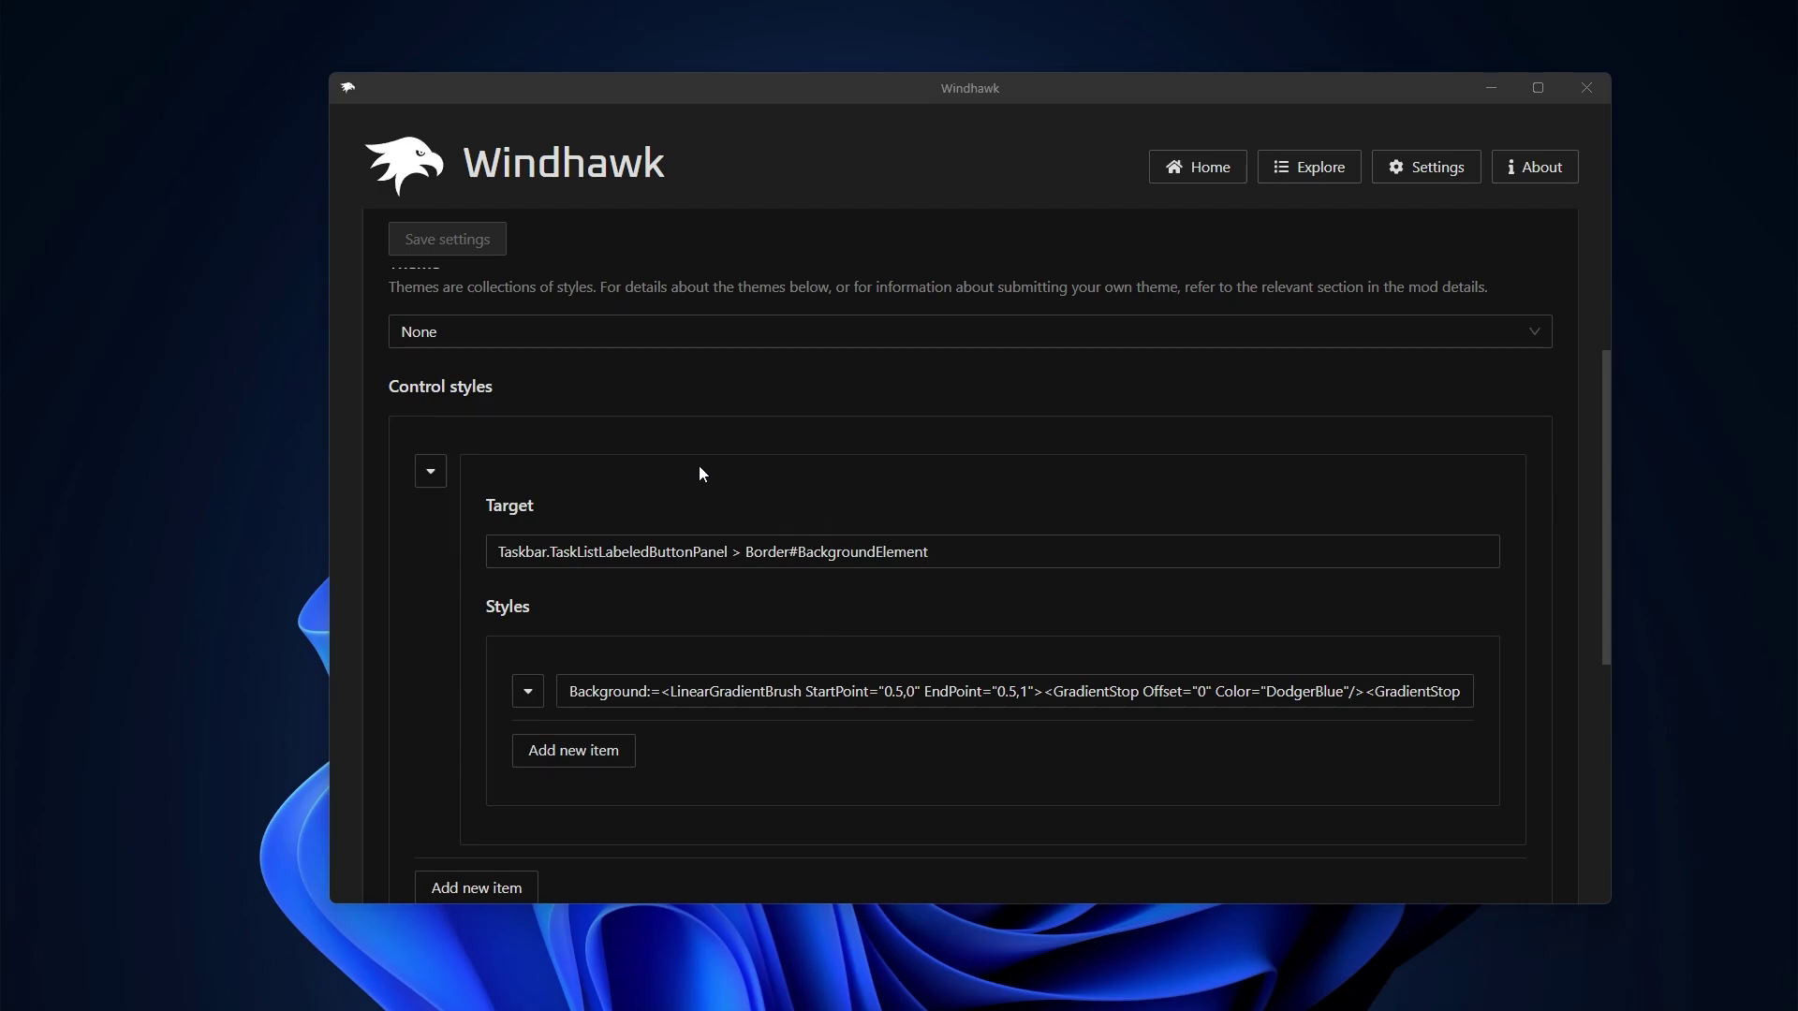
Review the Control styles entry: a taskbar button target with a DodgerBlue-to-Yellow gradient style.
drag(497, 387, 409, 384)
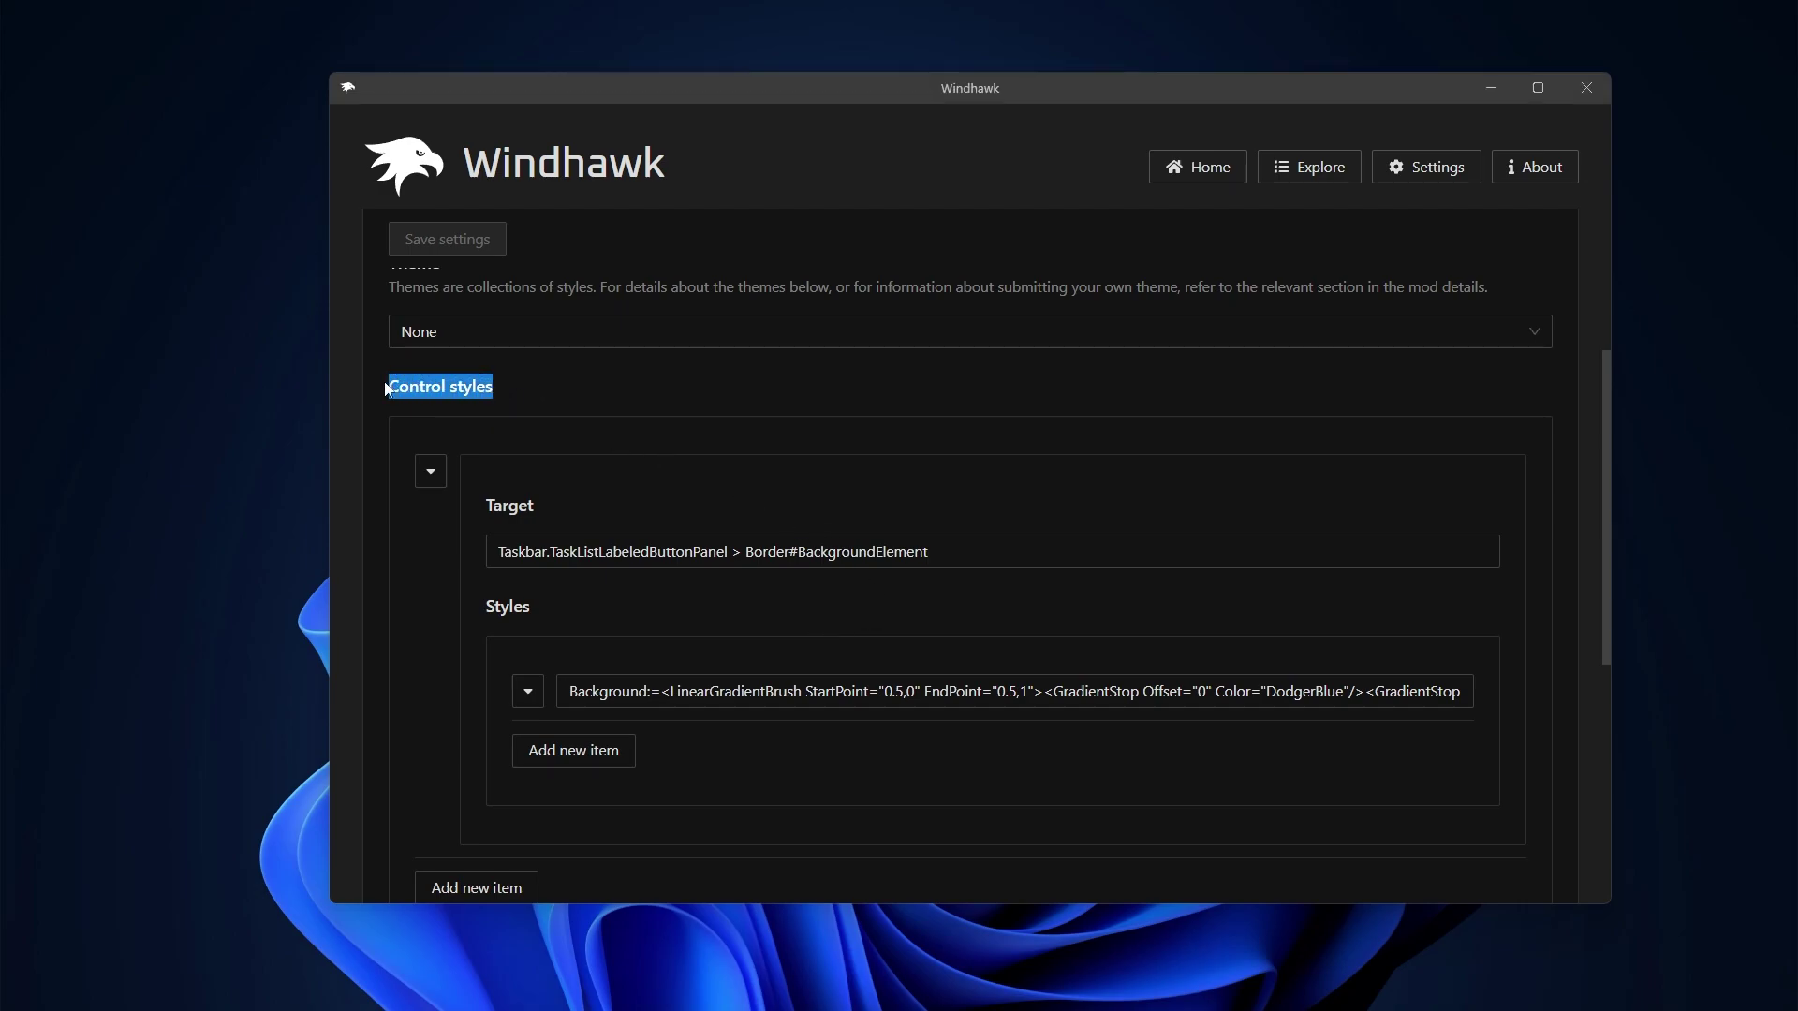
drag(483, 507, 542, 509)
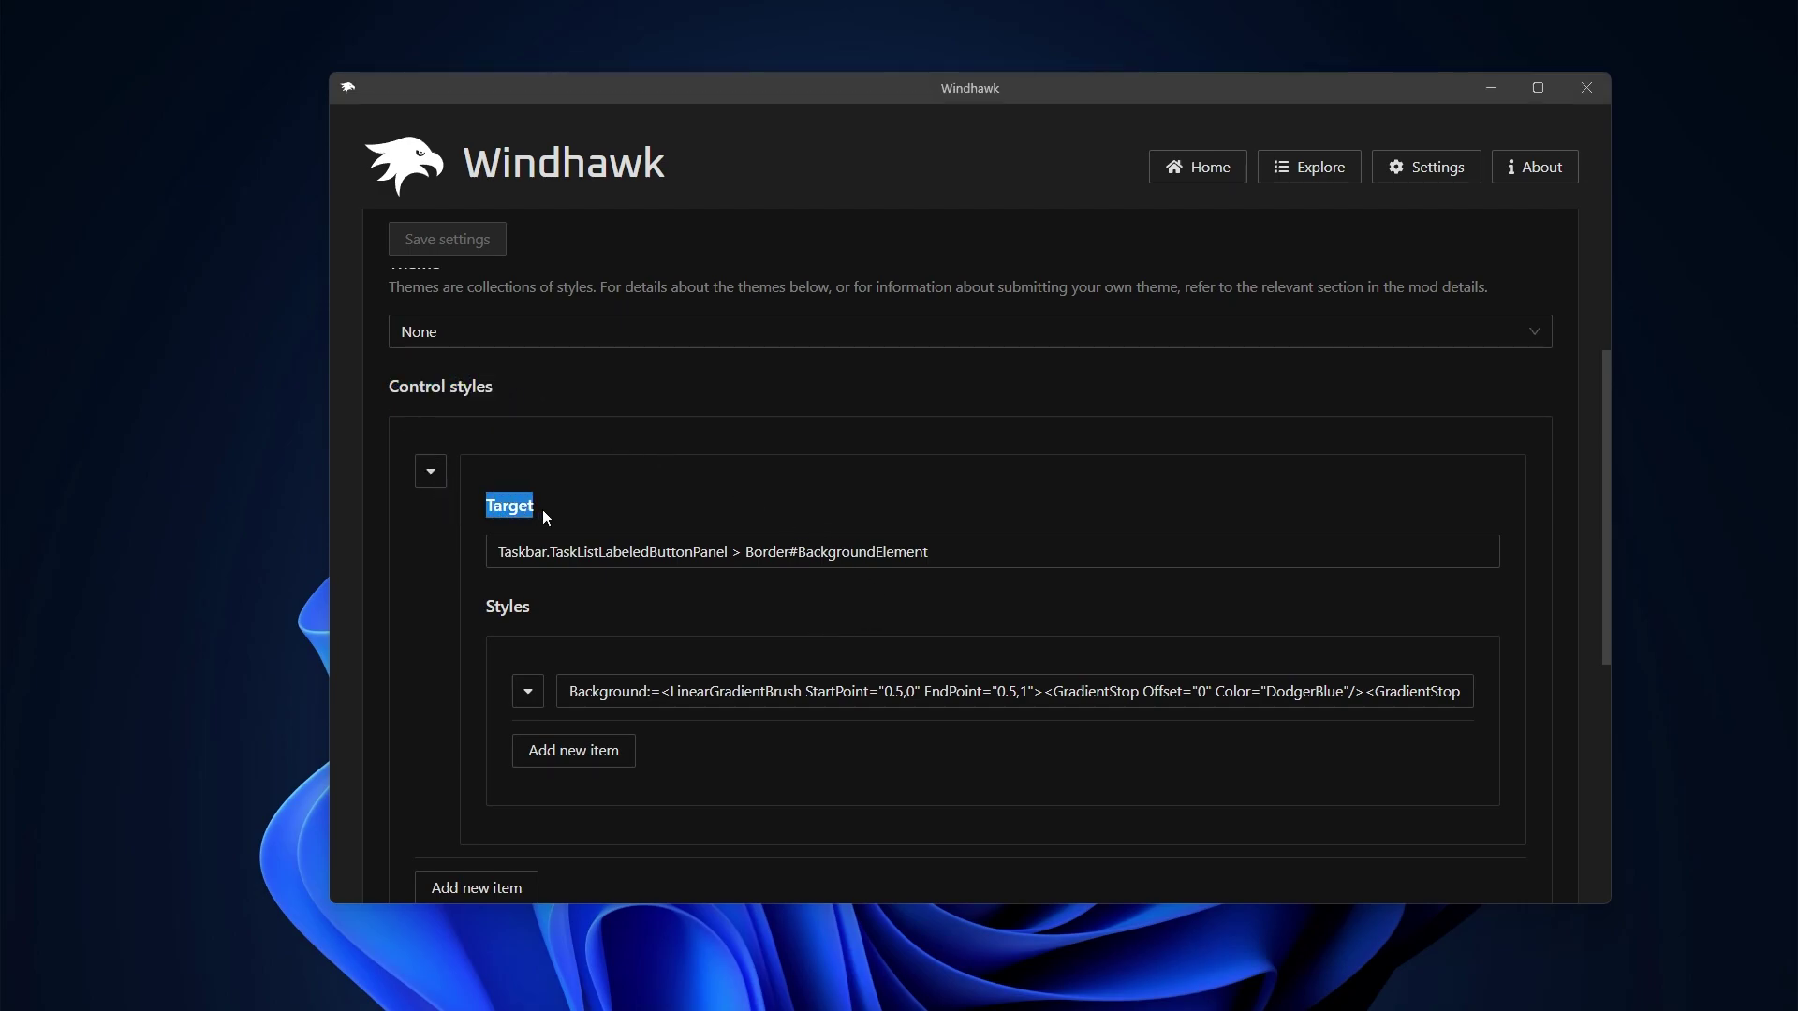
click(482, 607)
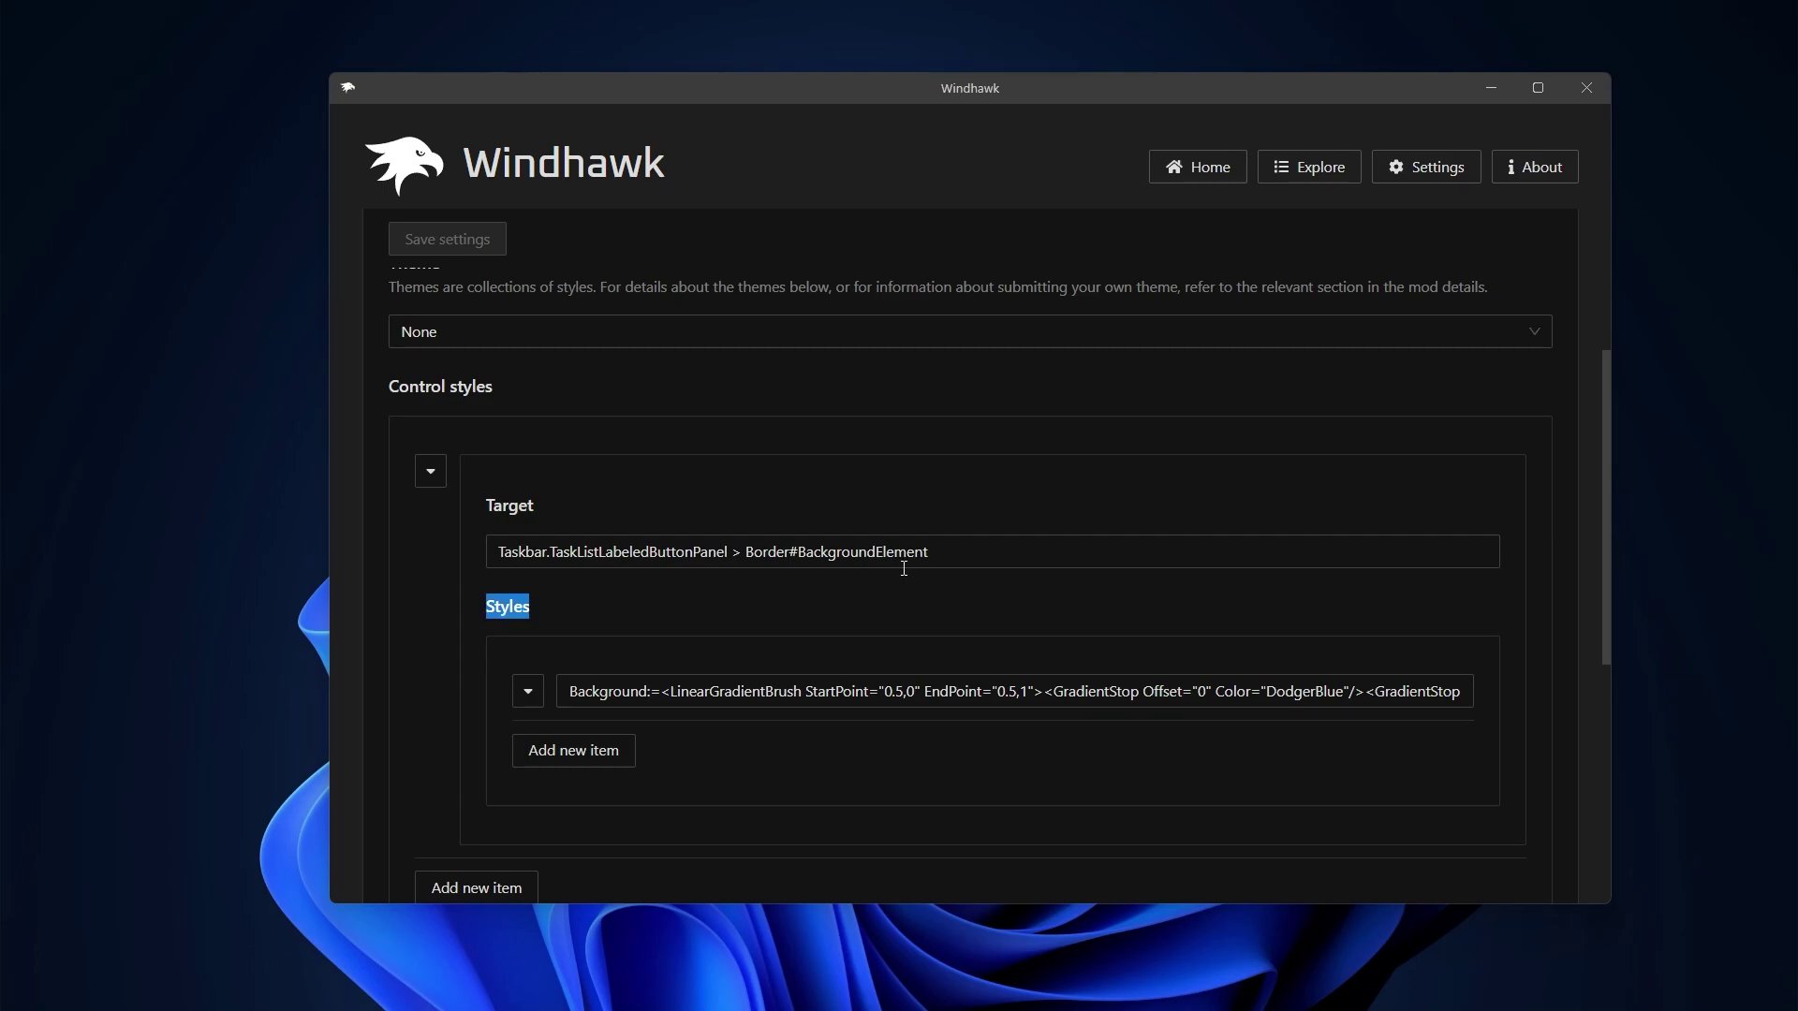
drag(963, 557, 493, 560)
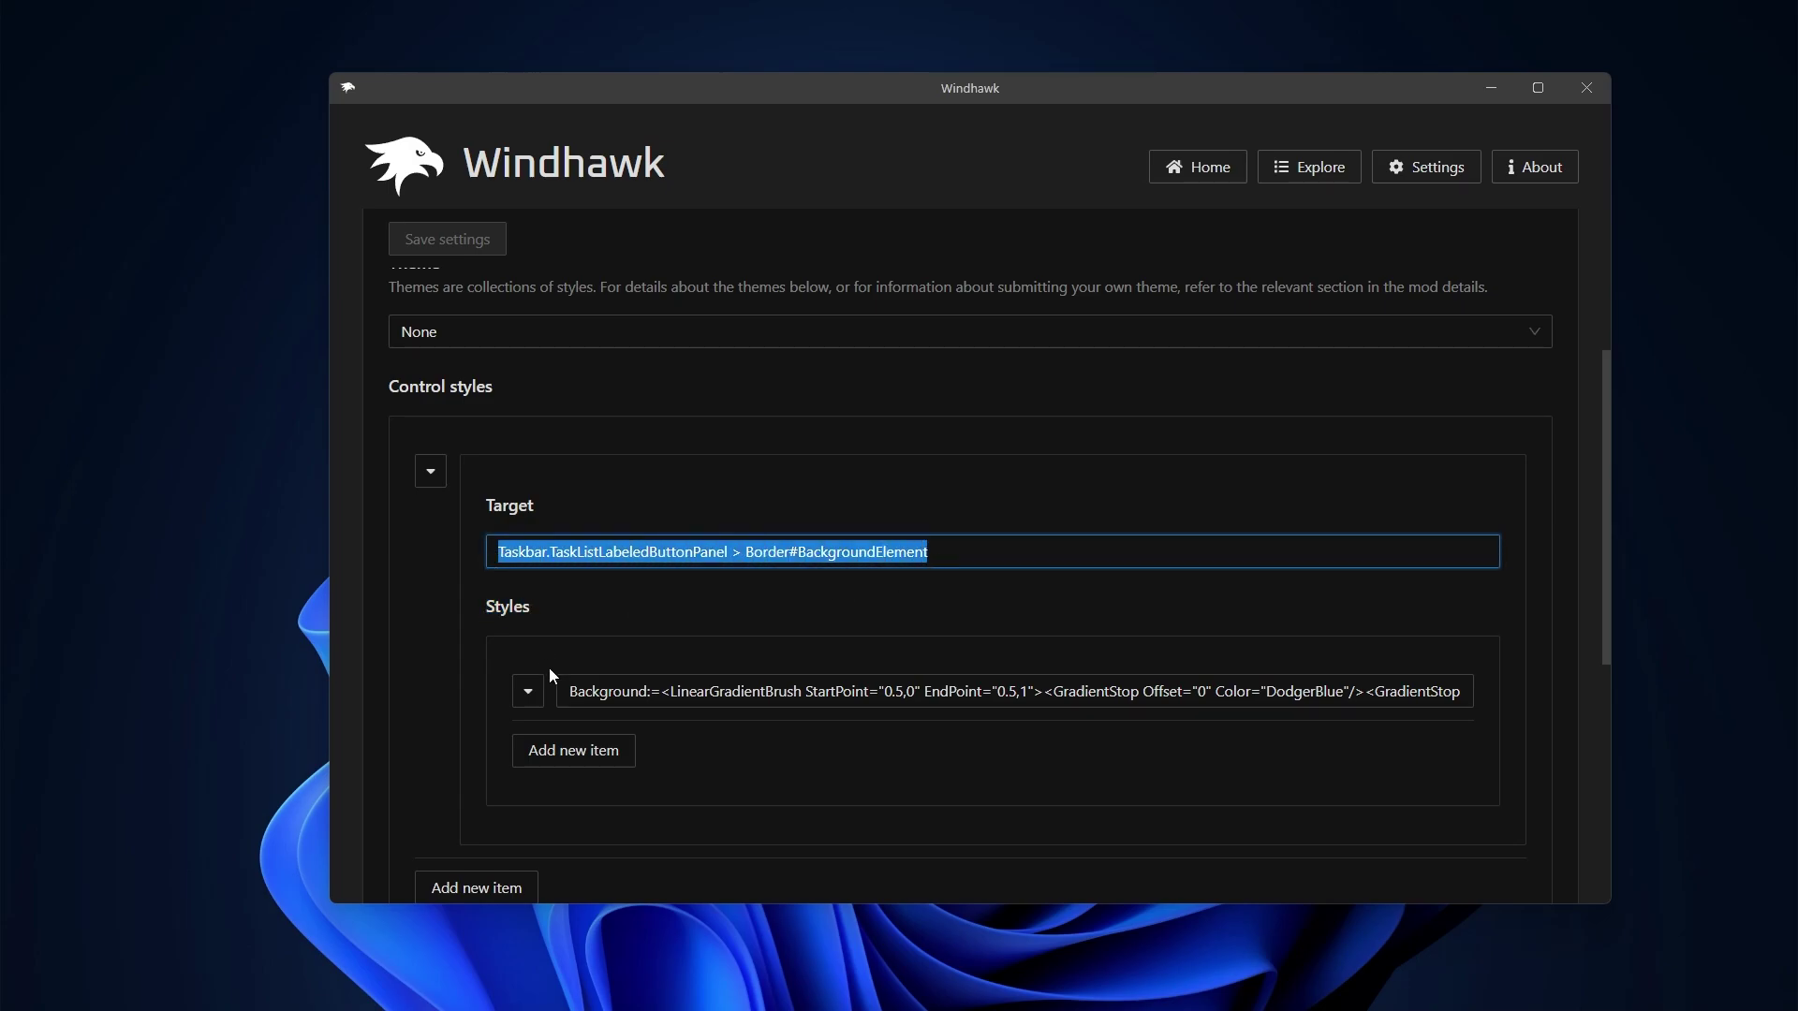
drag(567, 691, 1468, 692)
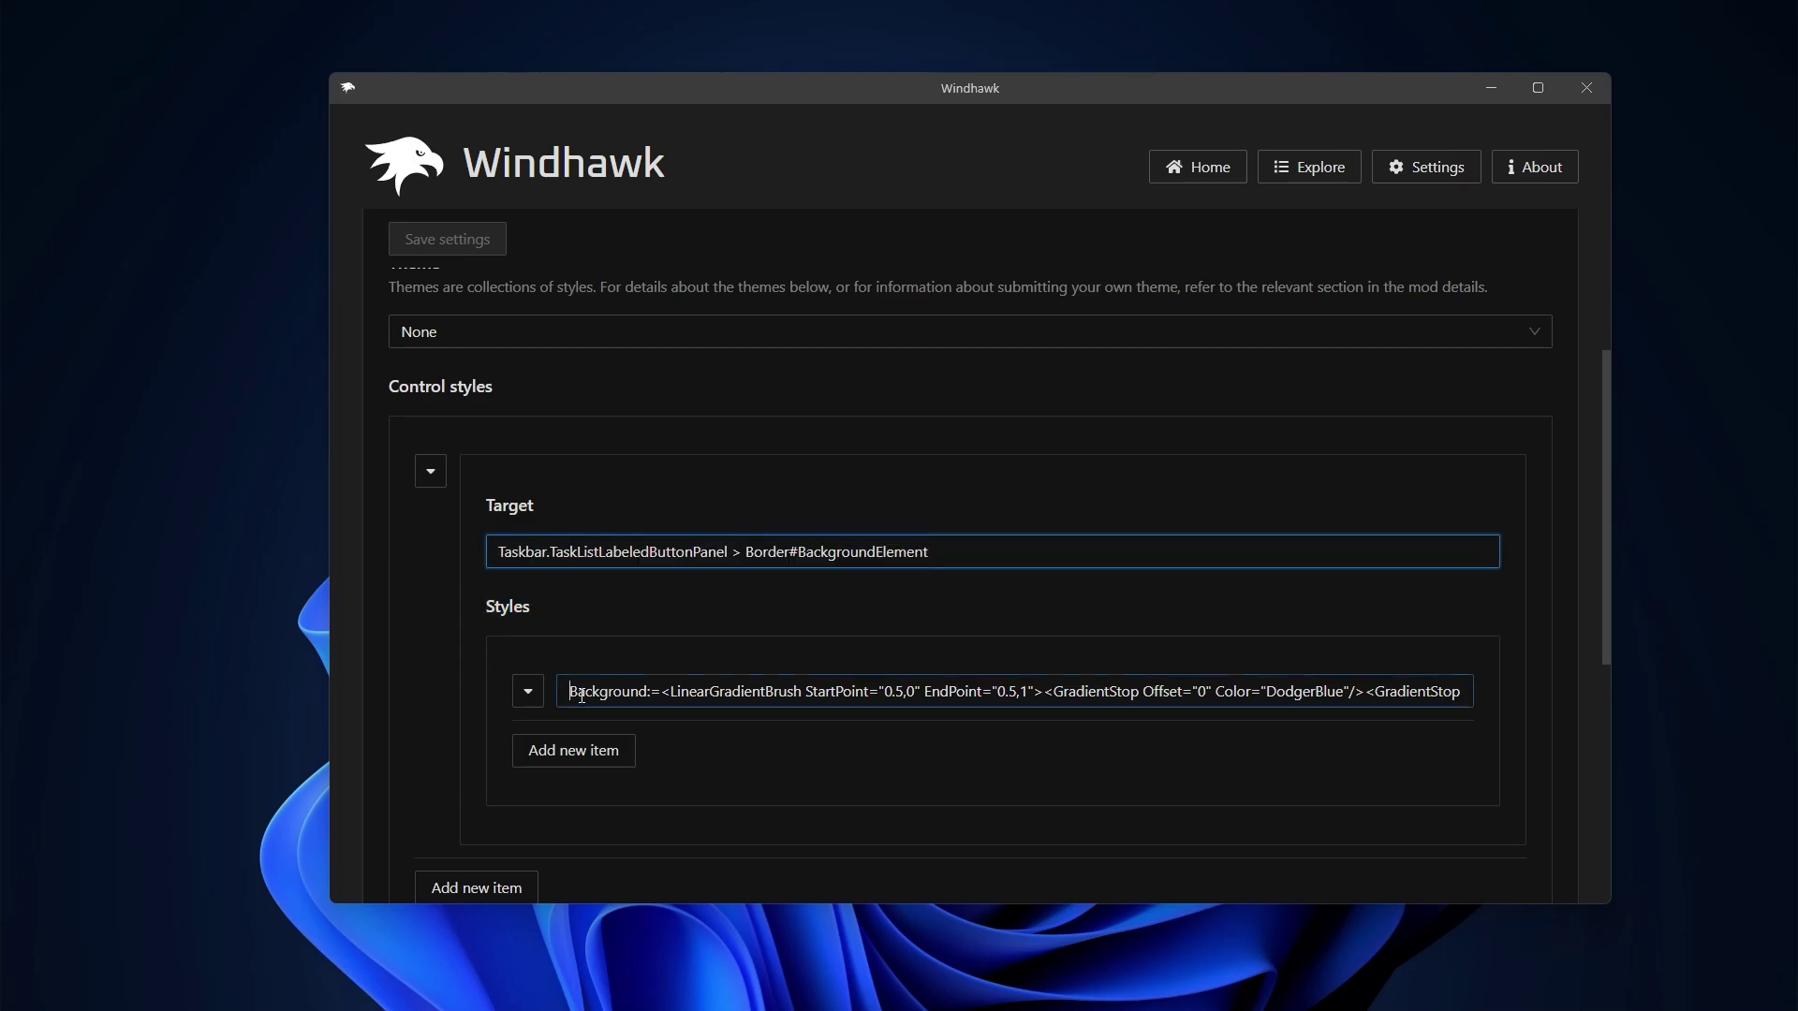
click(1074, 780)
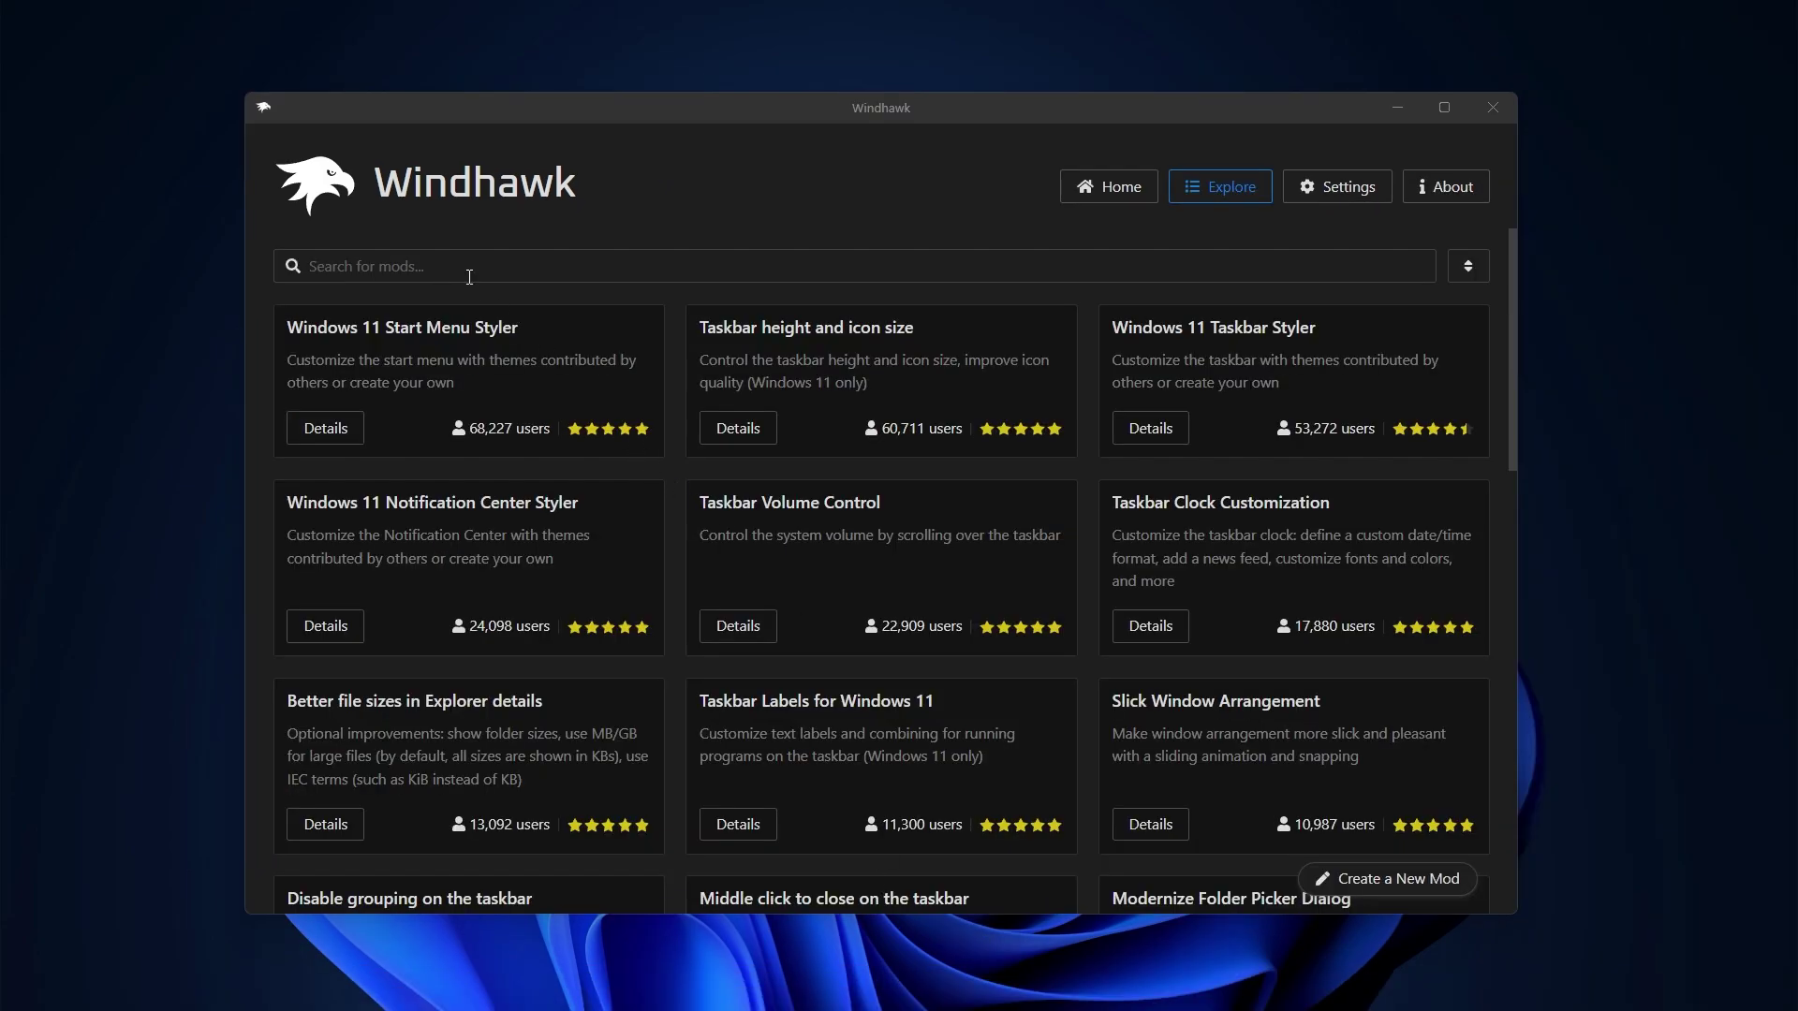
Search 'volume' and install the Taskbar Volume Control mod, accepting the risk.
click(454, 265)
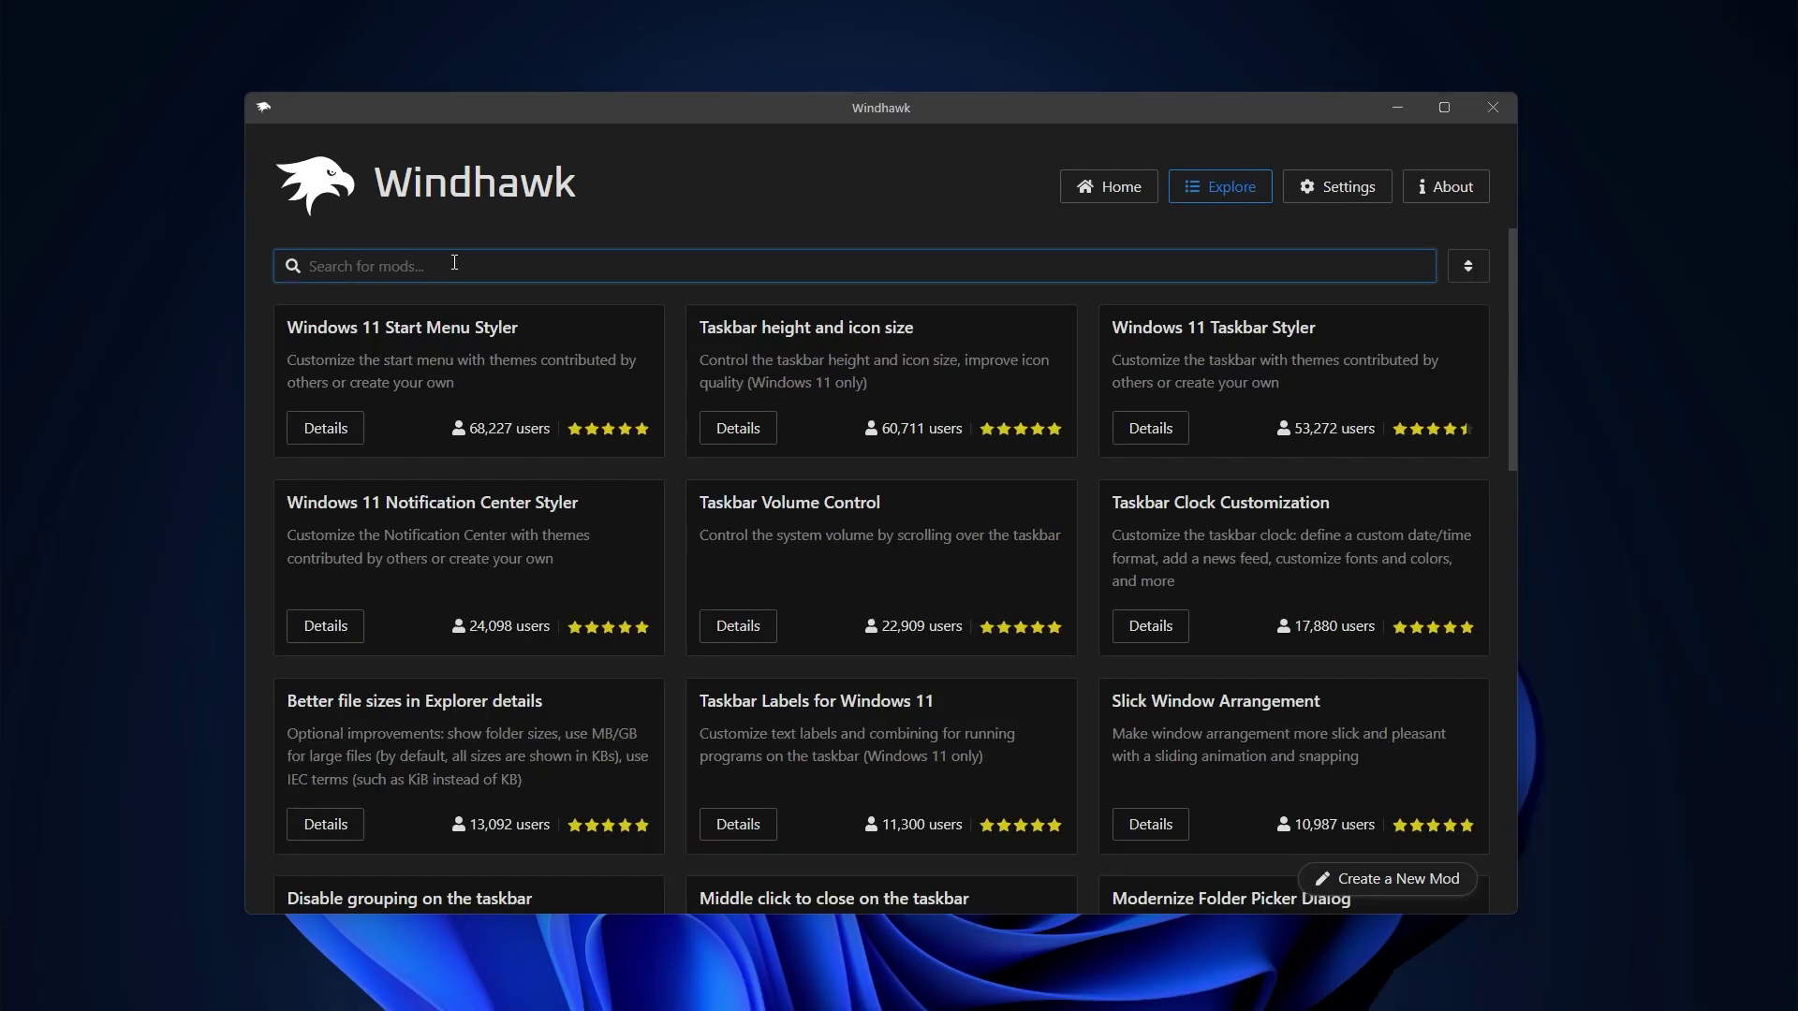
text(volume)
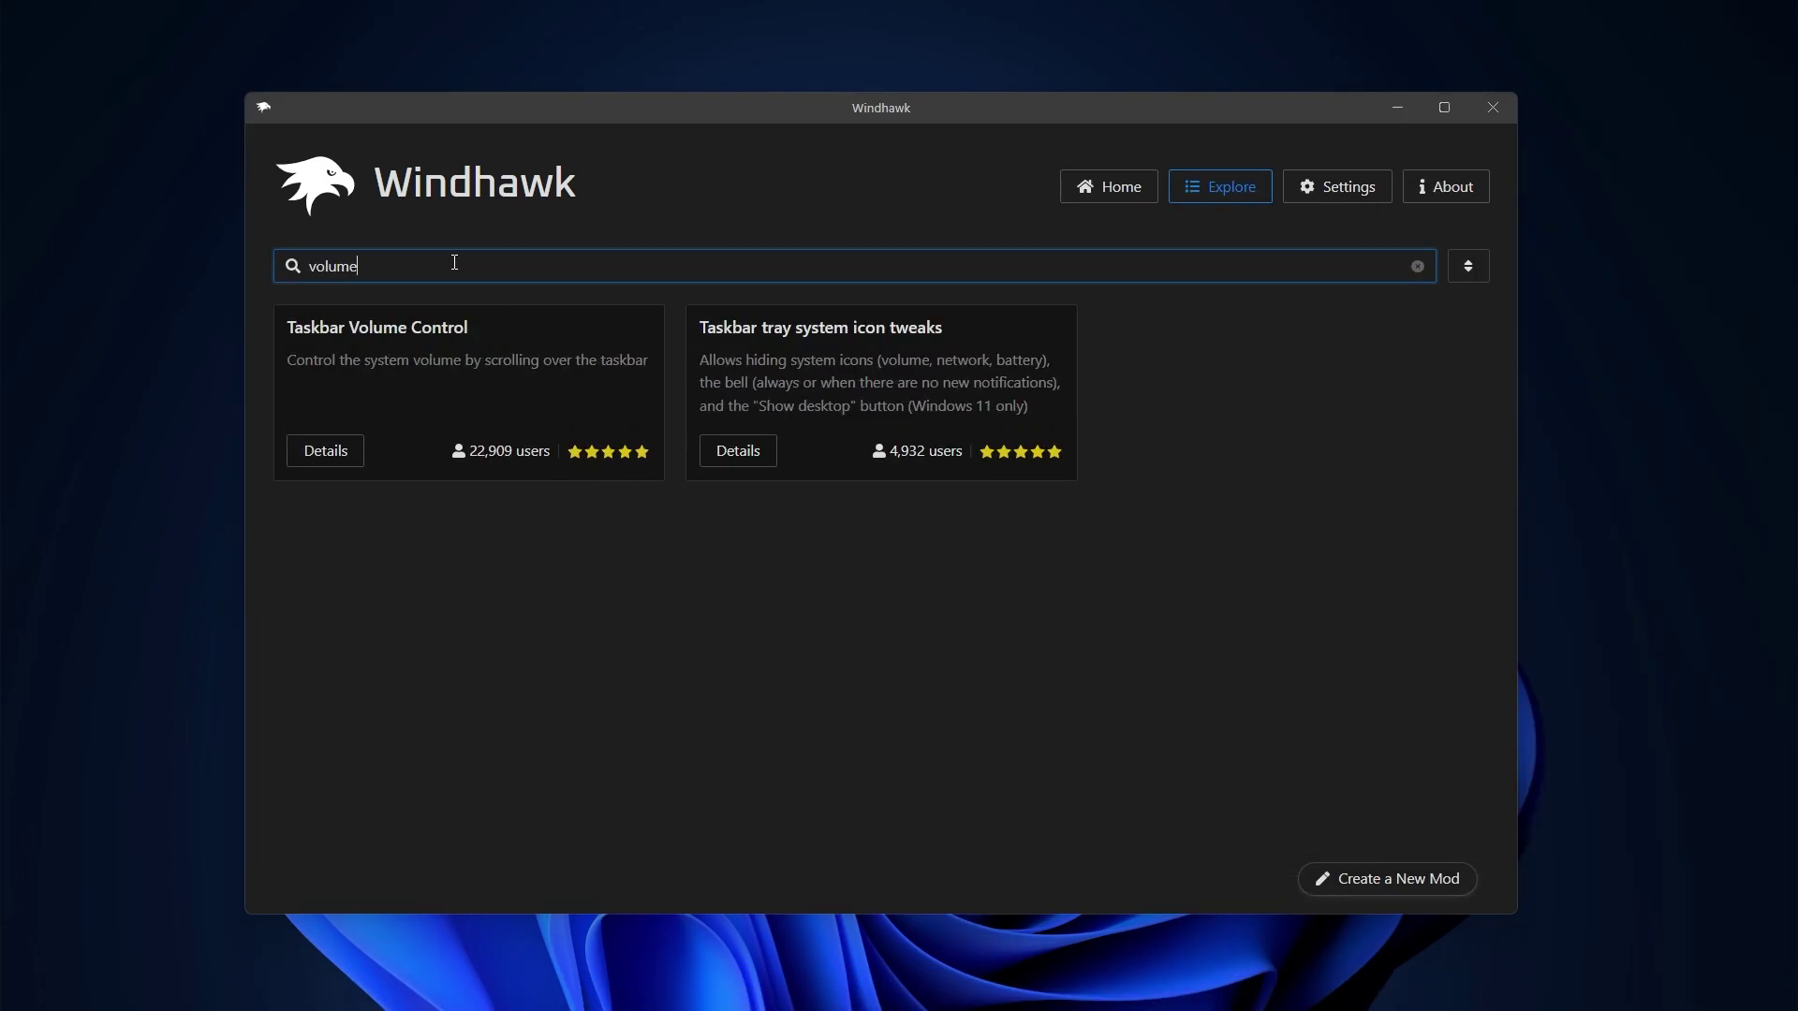
drag(480, 330, 289, 319)
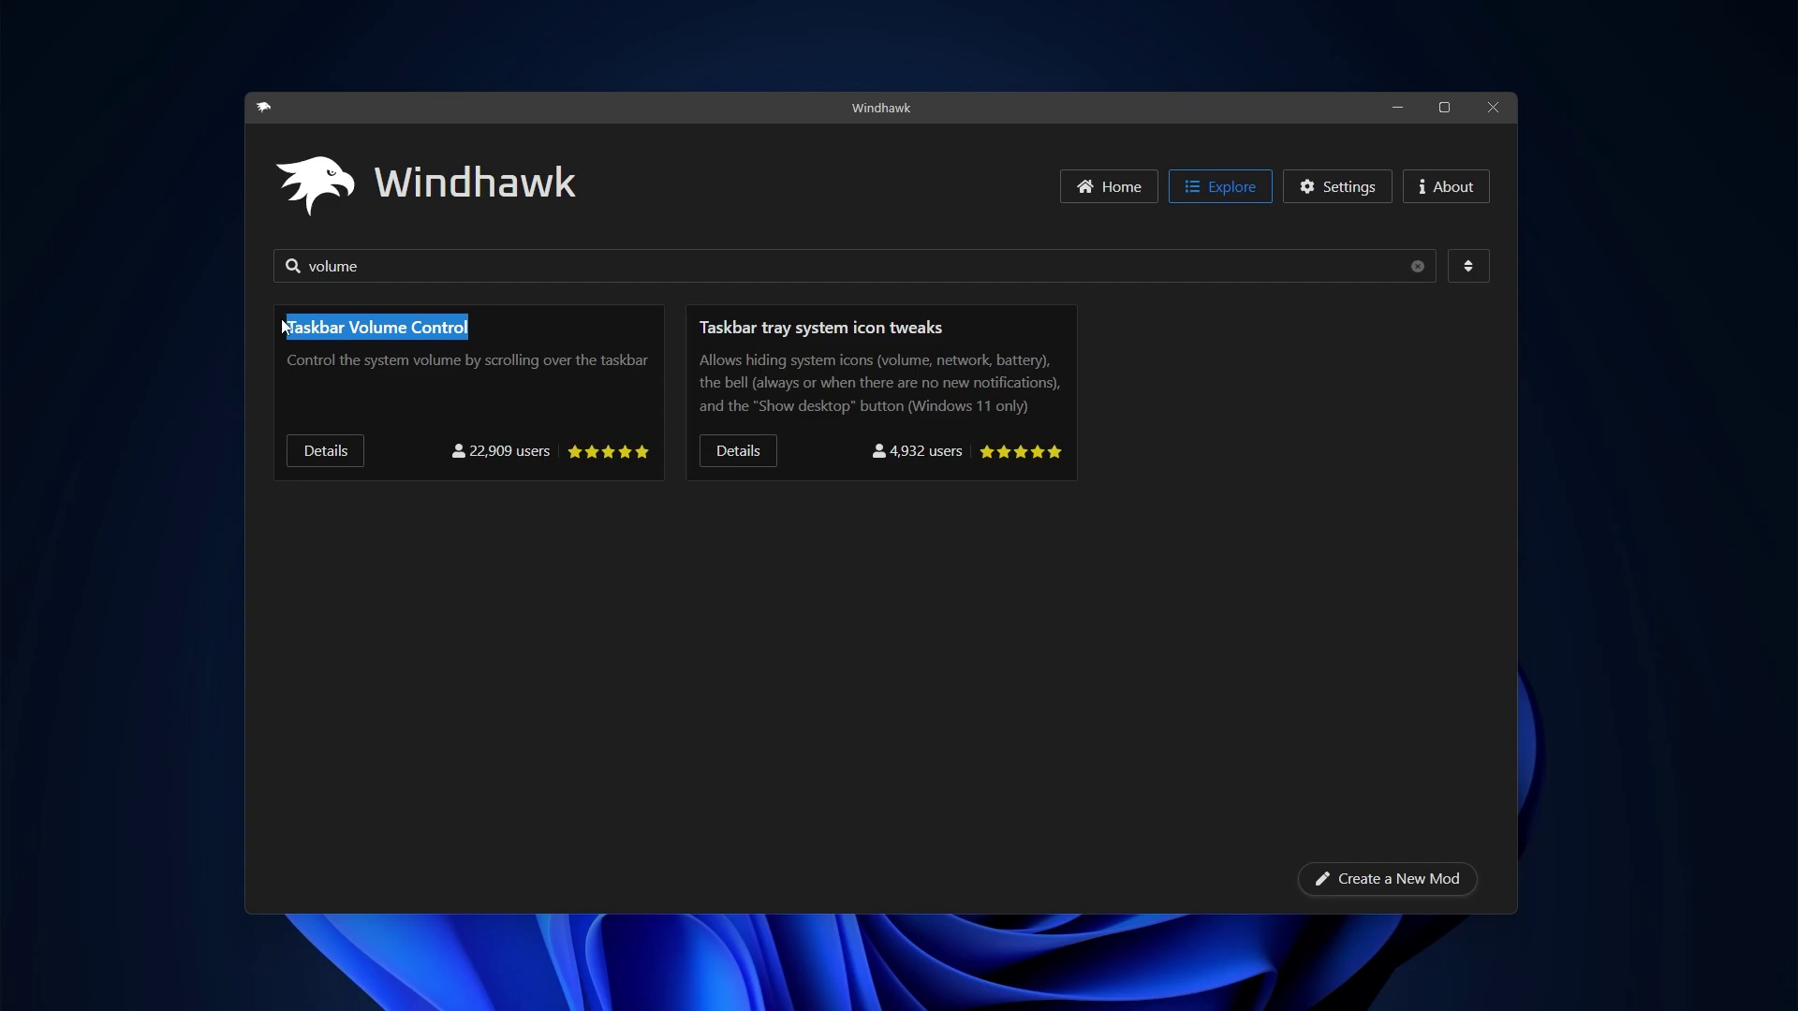
click(326, 457)
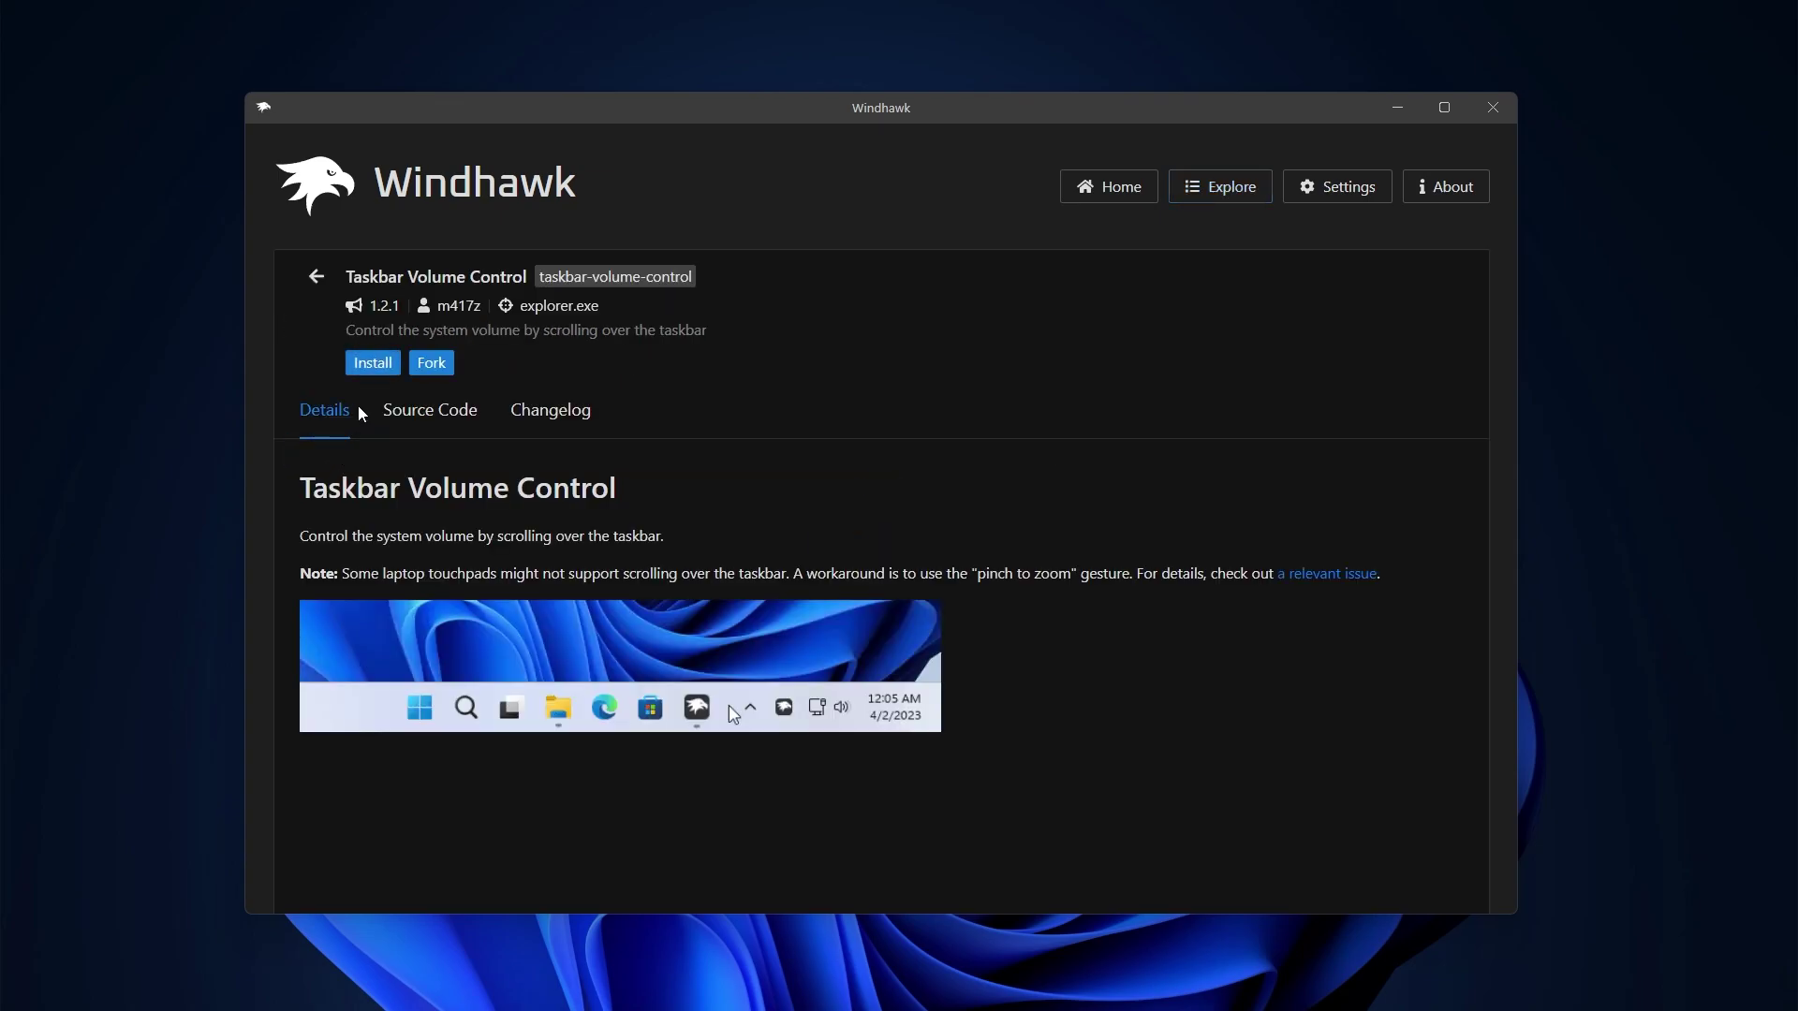
click(372, 365)
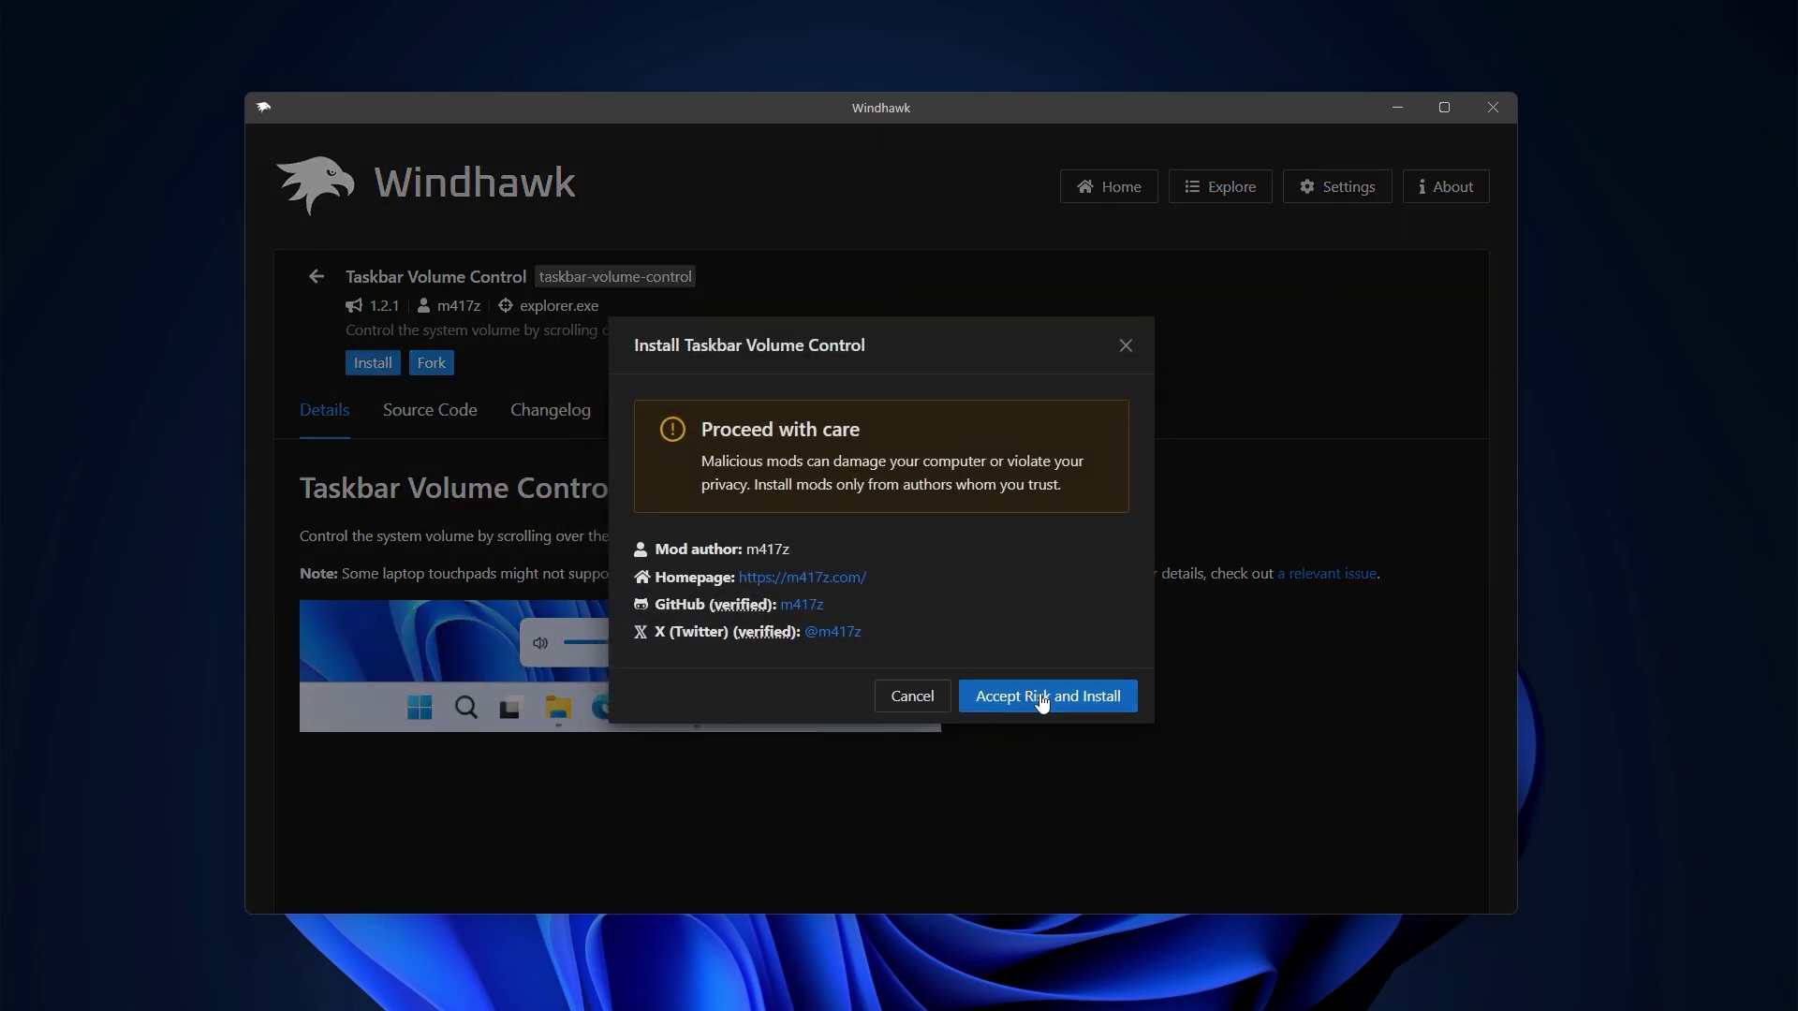
click(1041, 698)
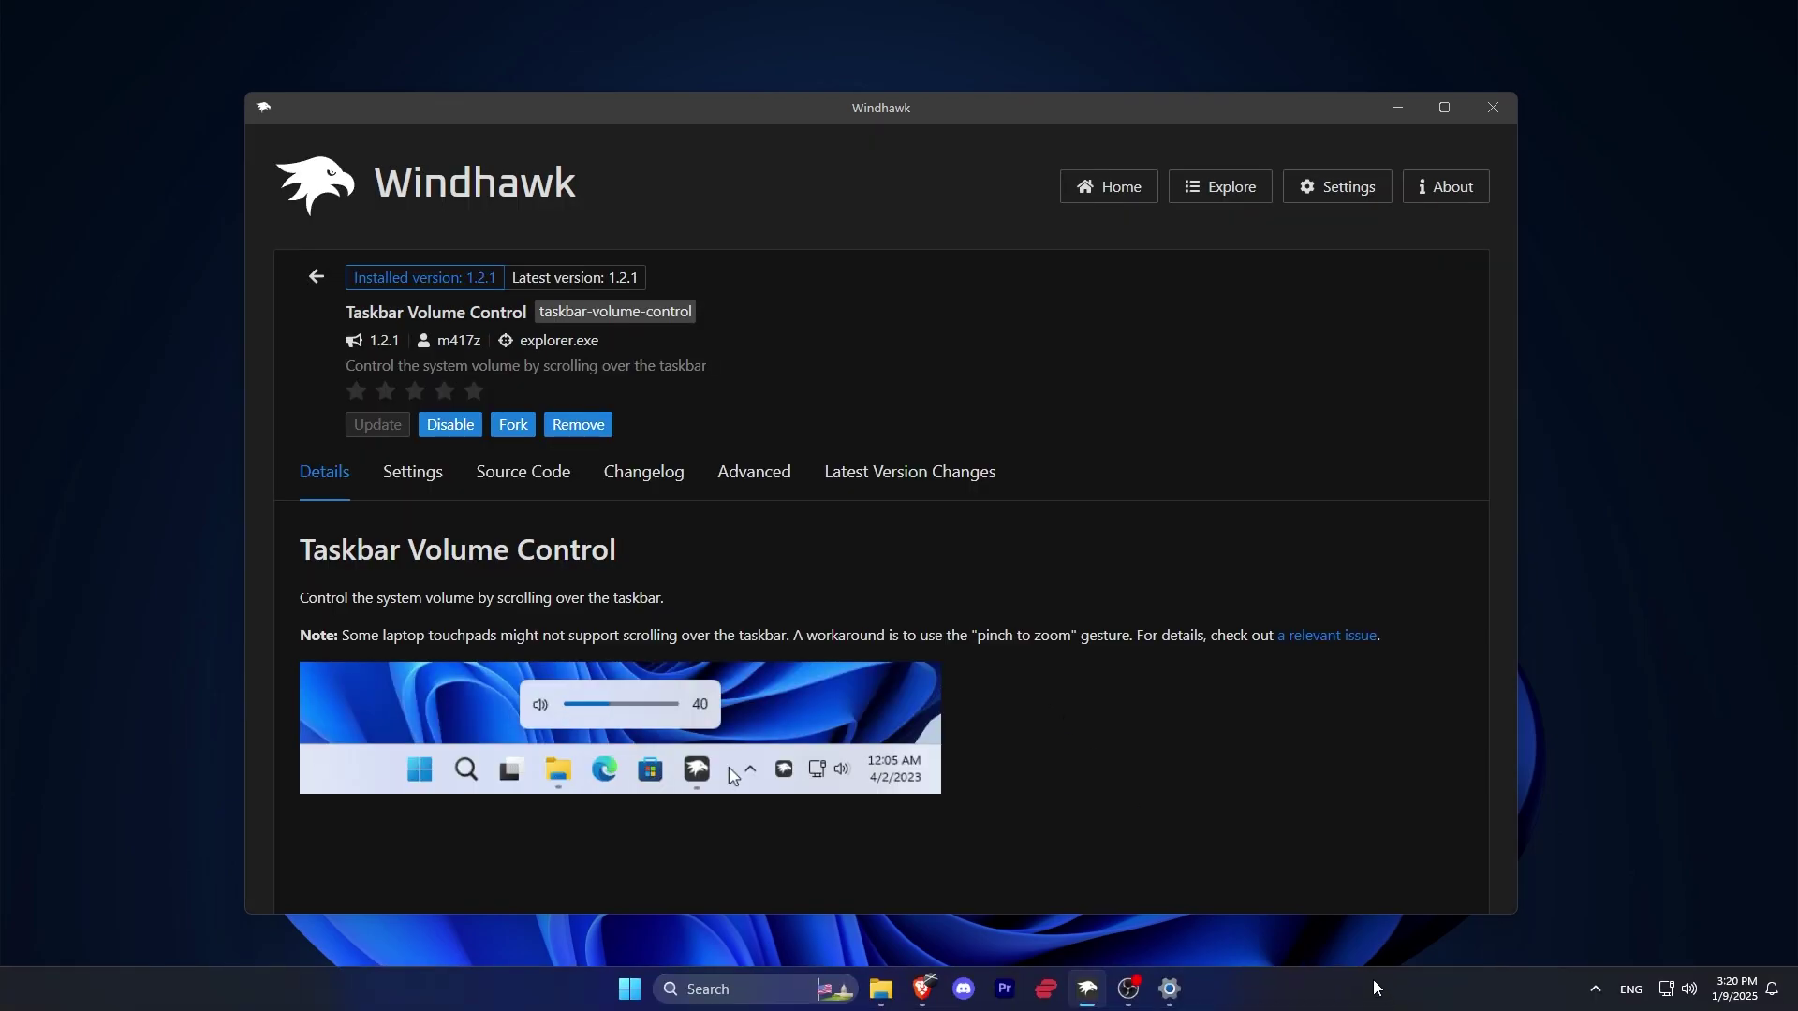
Scroll over the taskbar to test changing the system volume.
scroll(1348, 970, up, 2)
scroll(1347, 970, down, 3)
scroll(1346, 968, down, 5)
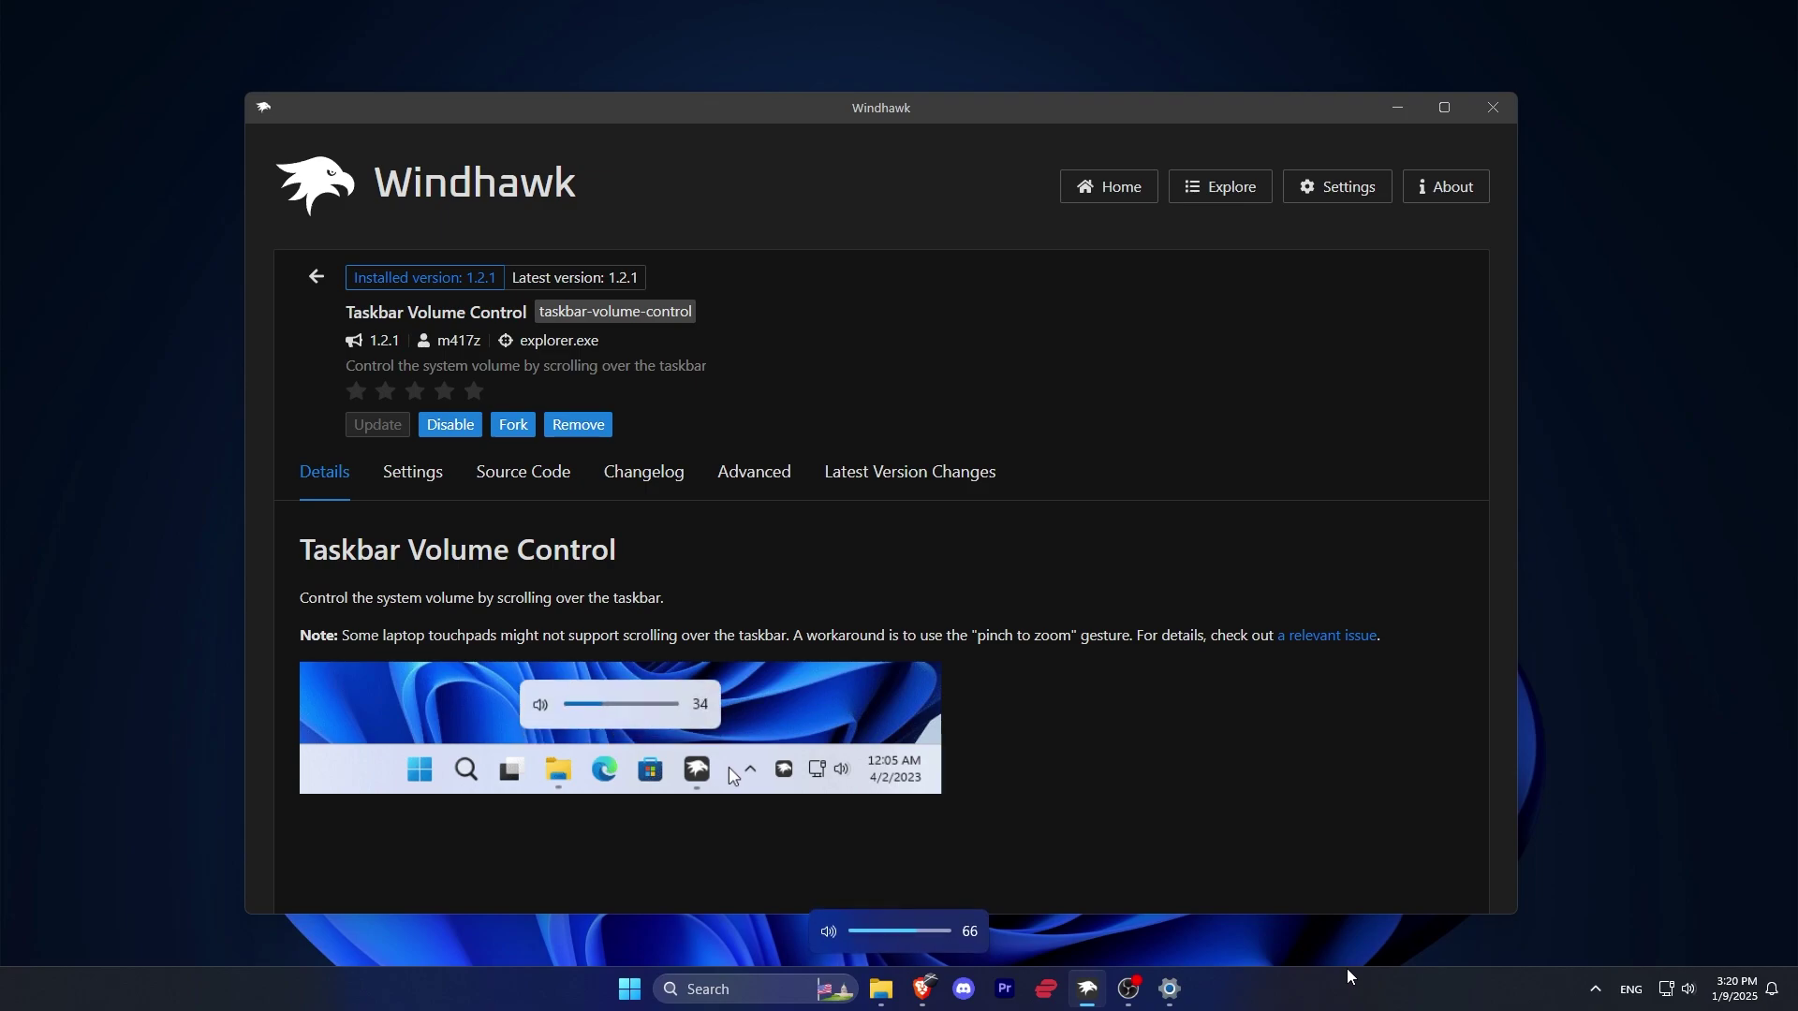
scroll(1342, 972, up, 5)
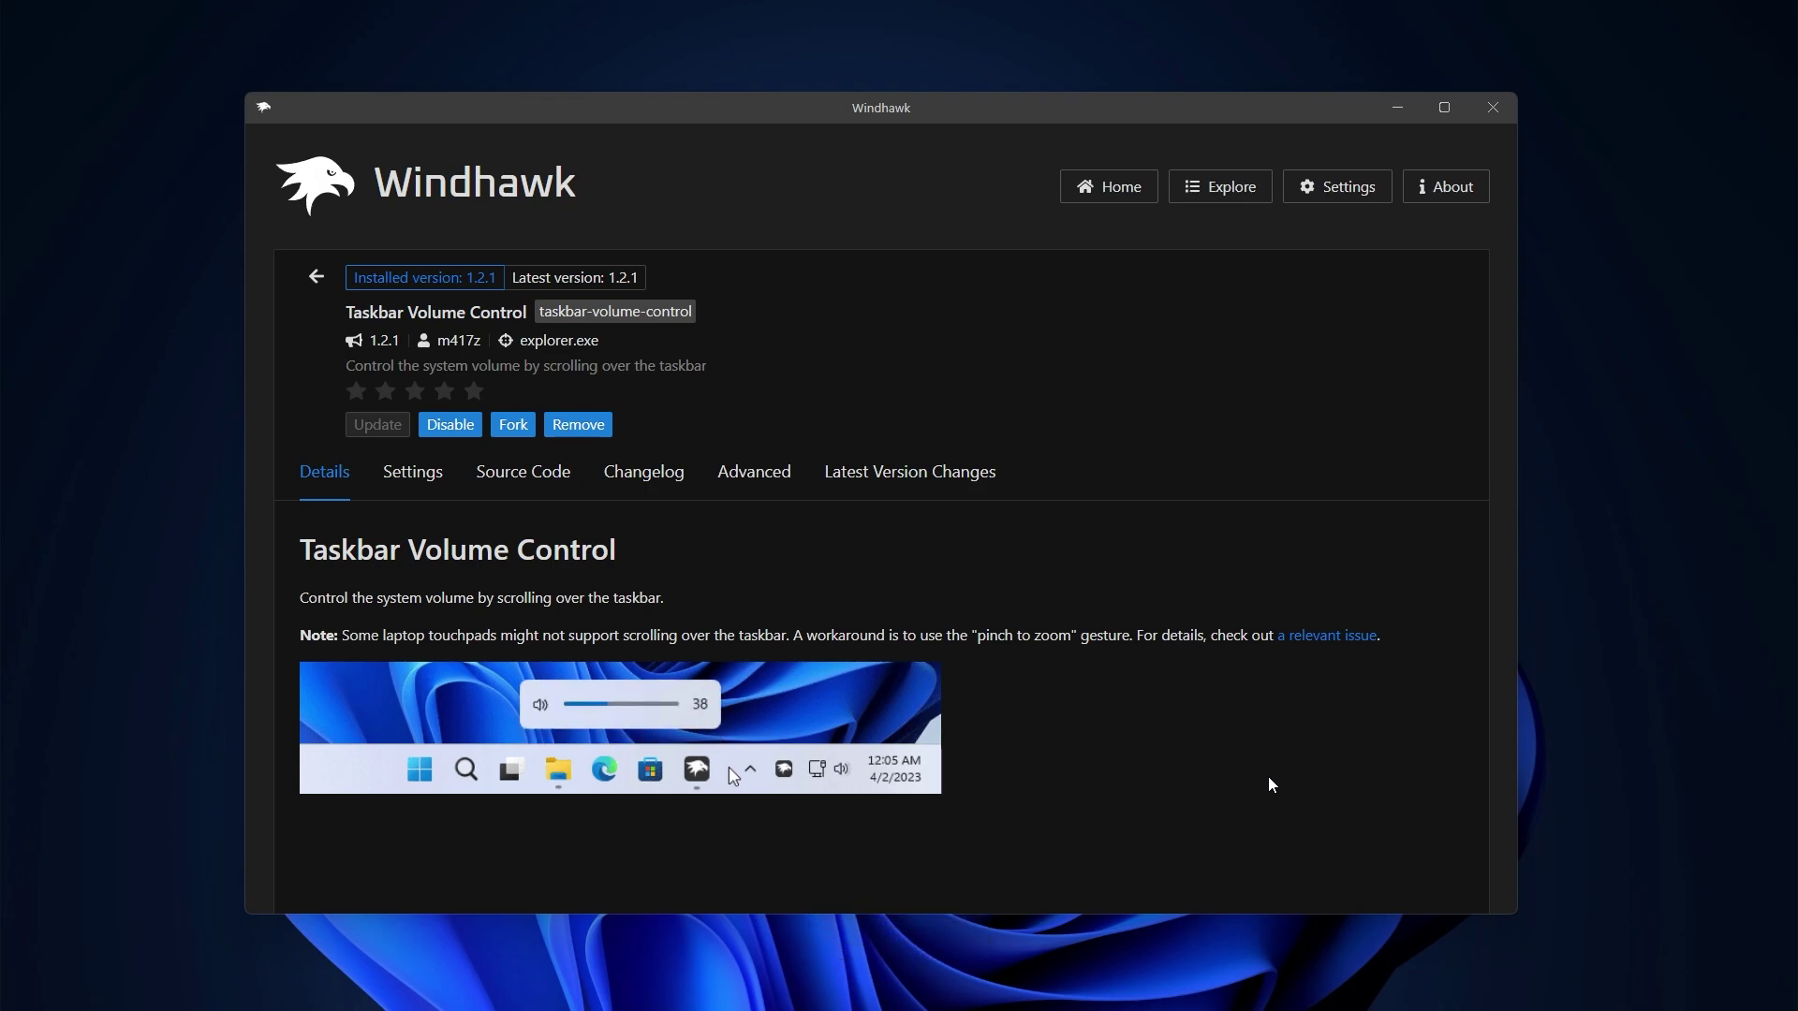
scroll(1322, 993, down, 3)
scroll(1321, 993, down, 3)
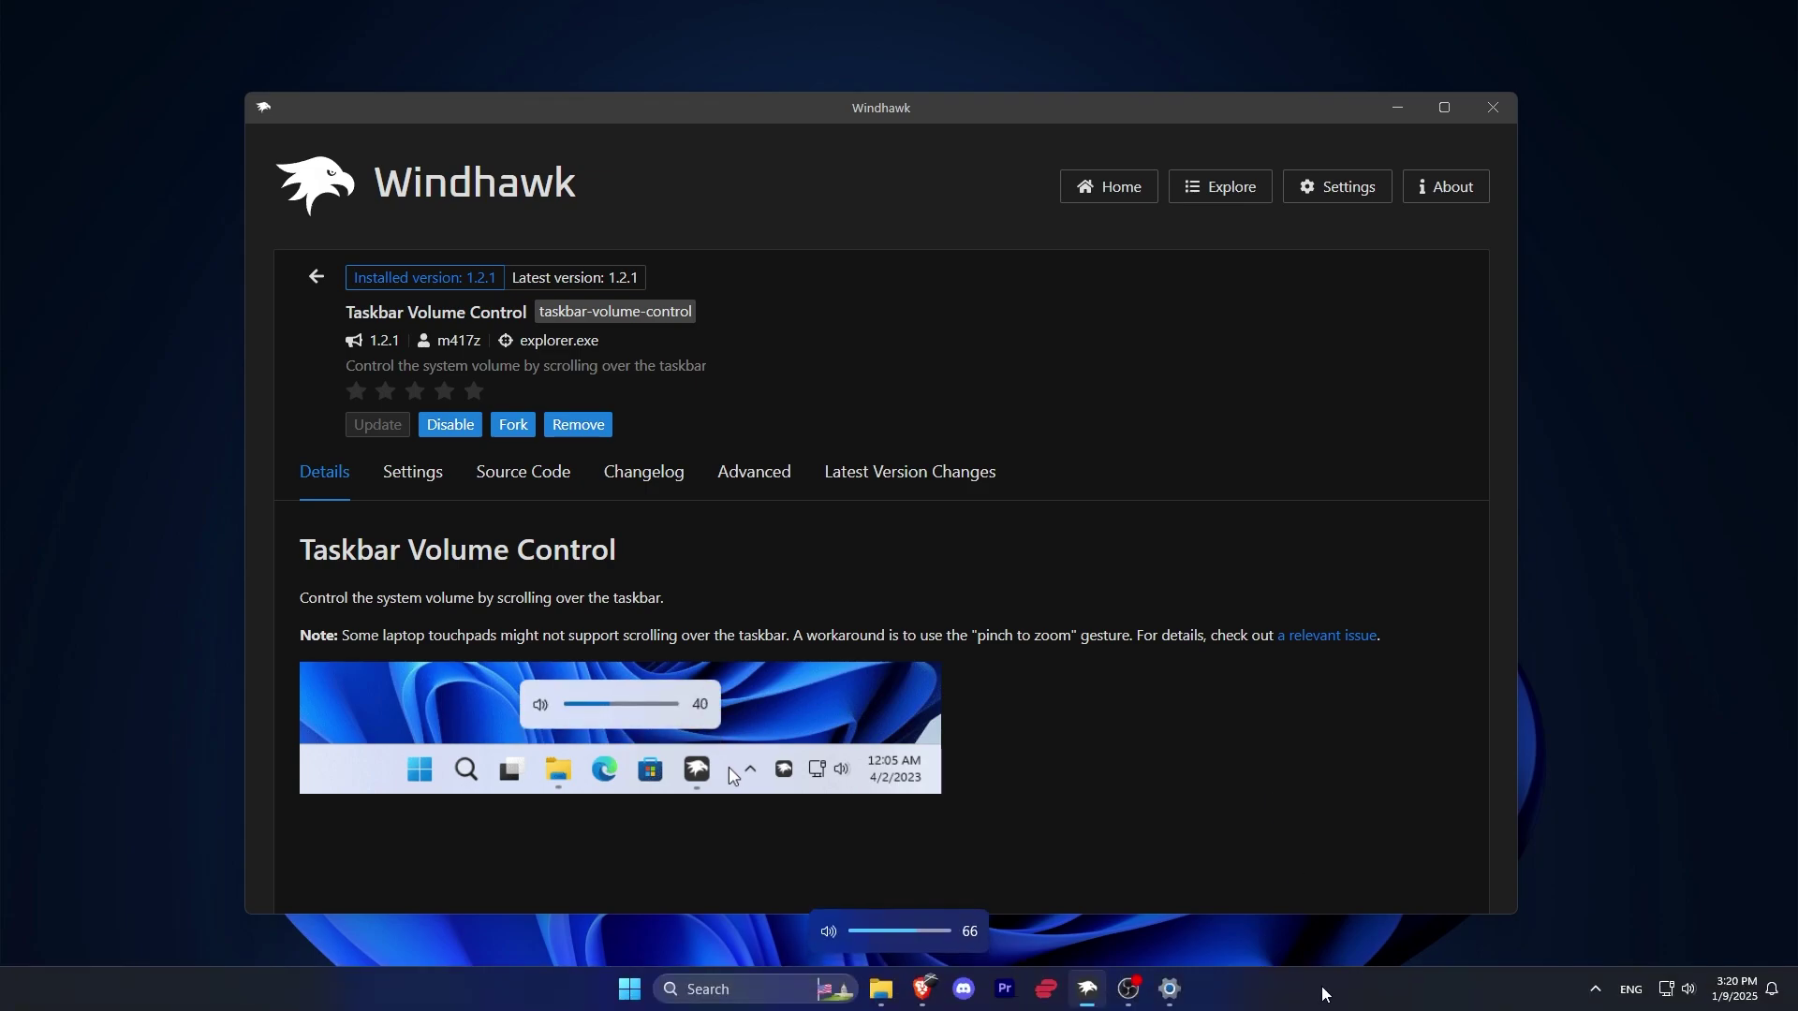
scroll(1317, 990, up, 4)
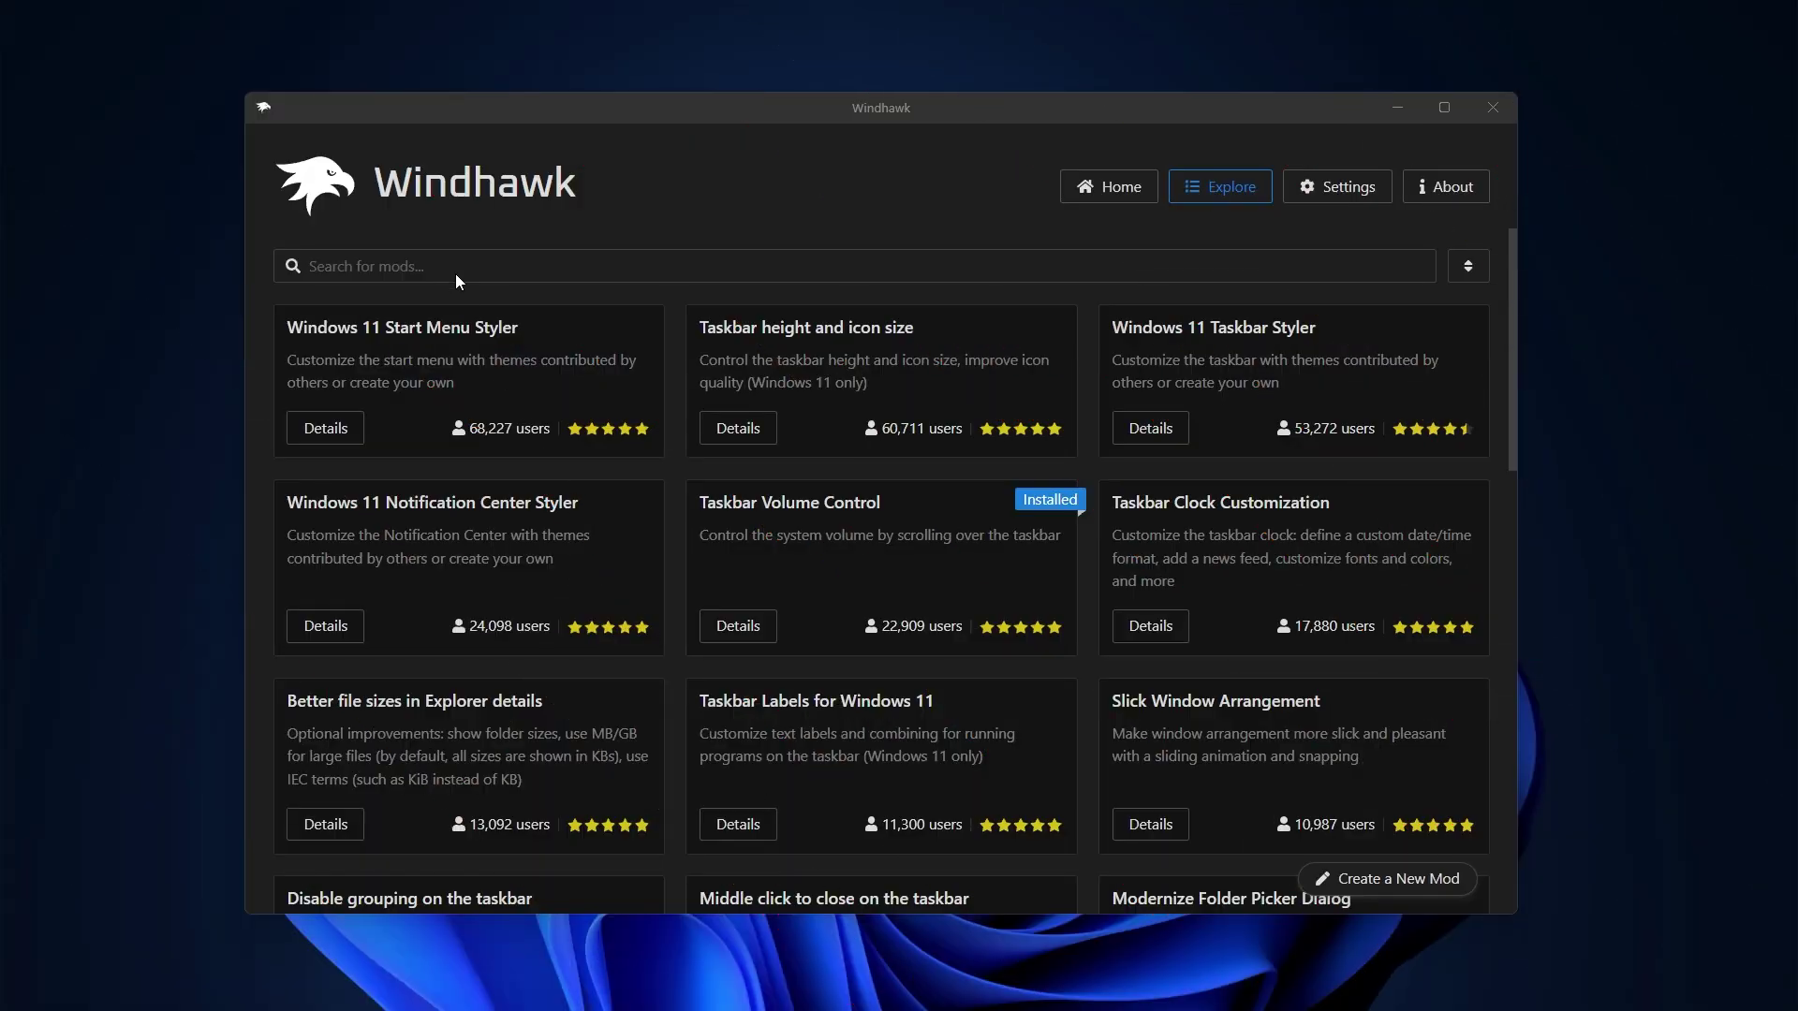
Search 'middl' and install the Middle click to close on the taskbar mod.
click(443, 263)
text(mi)
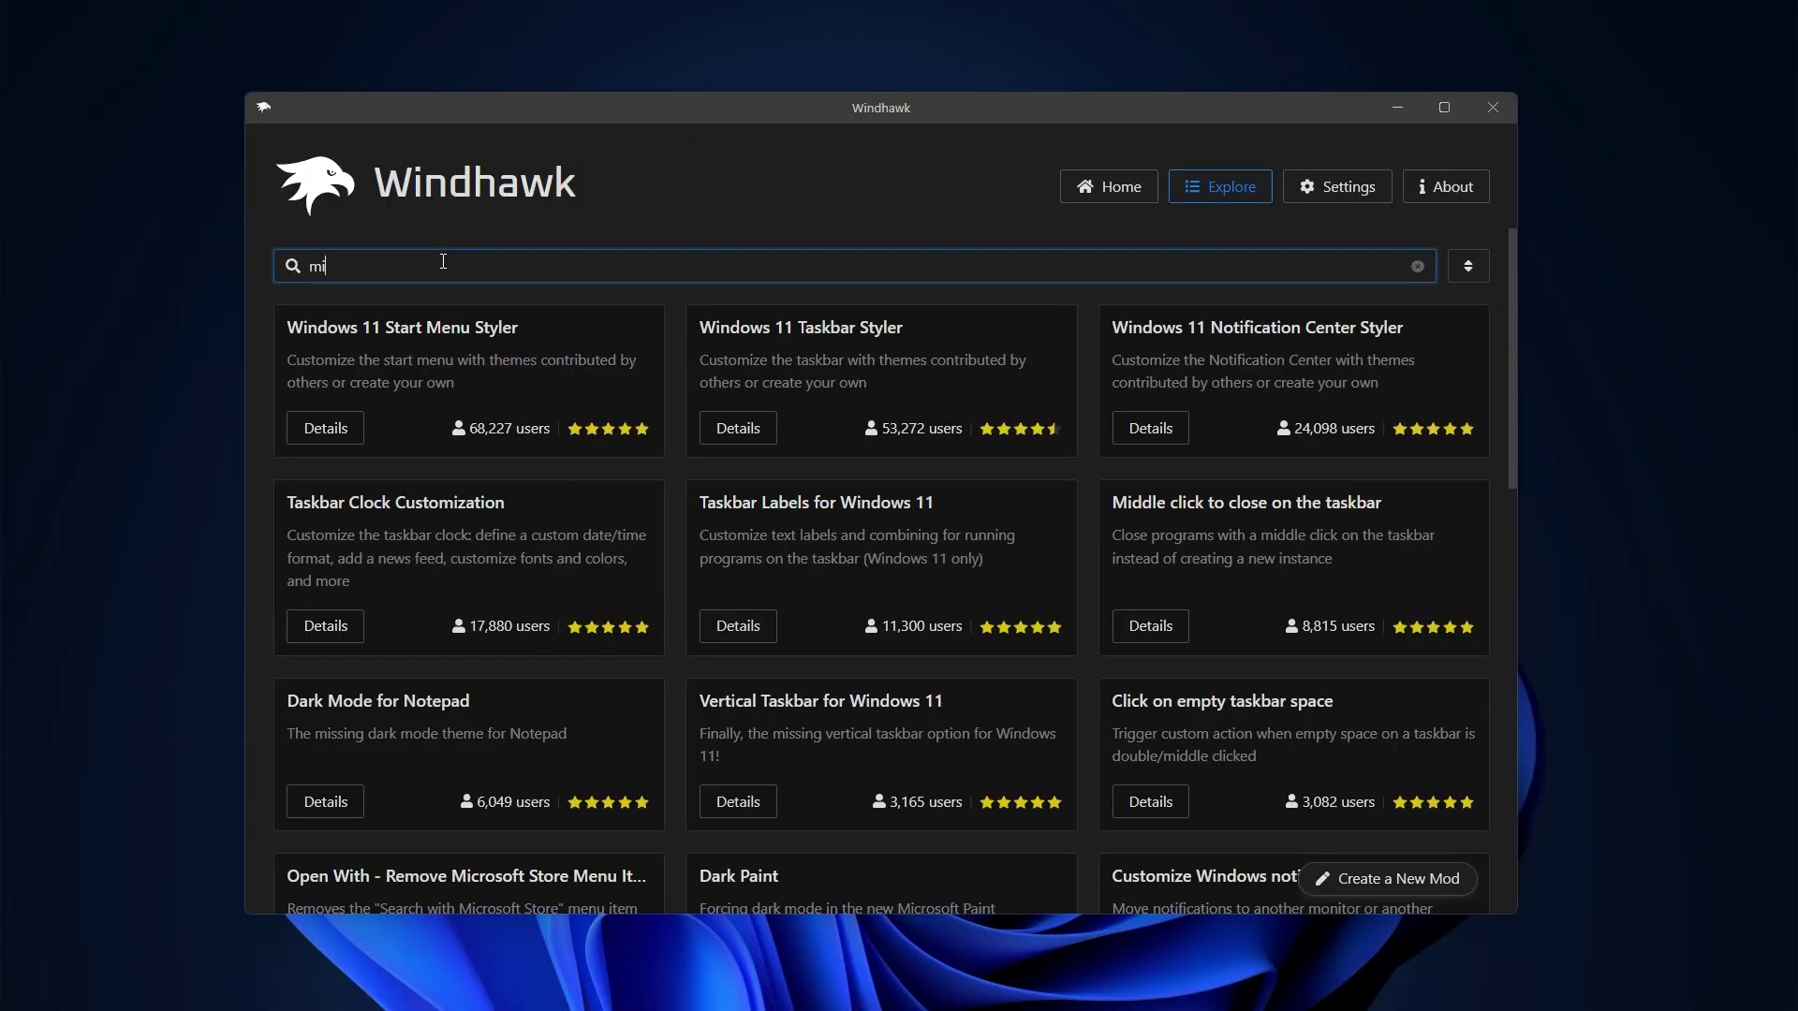
text(ddle)
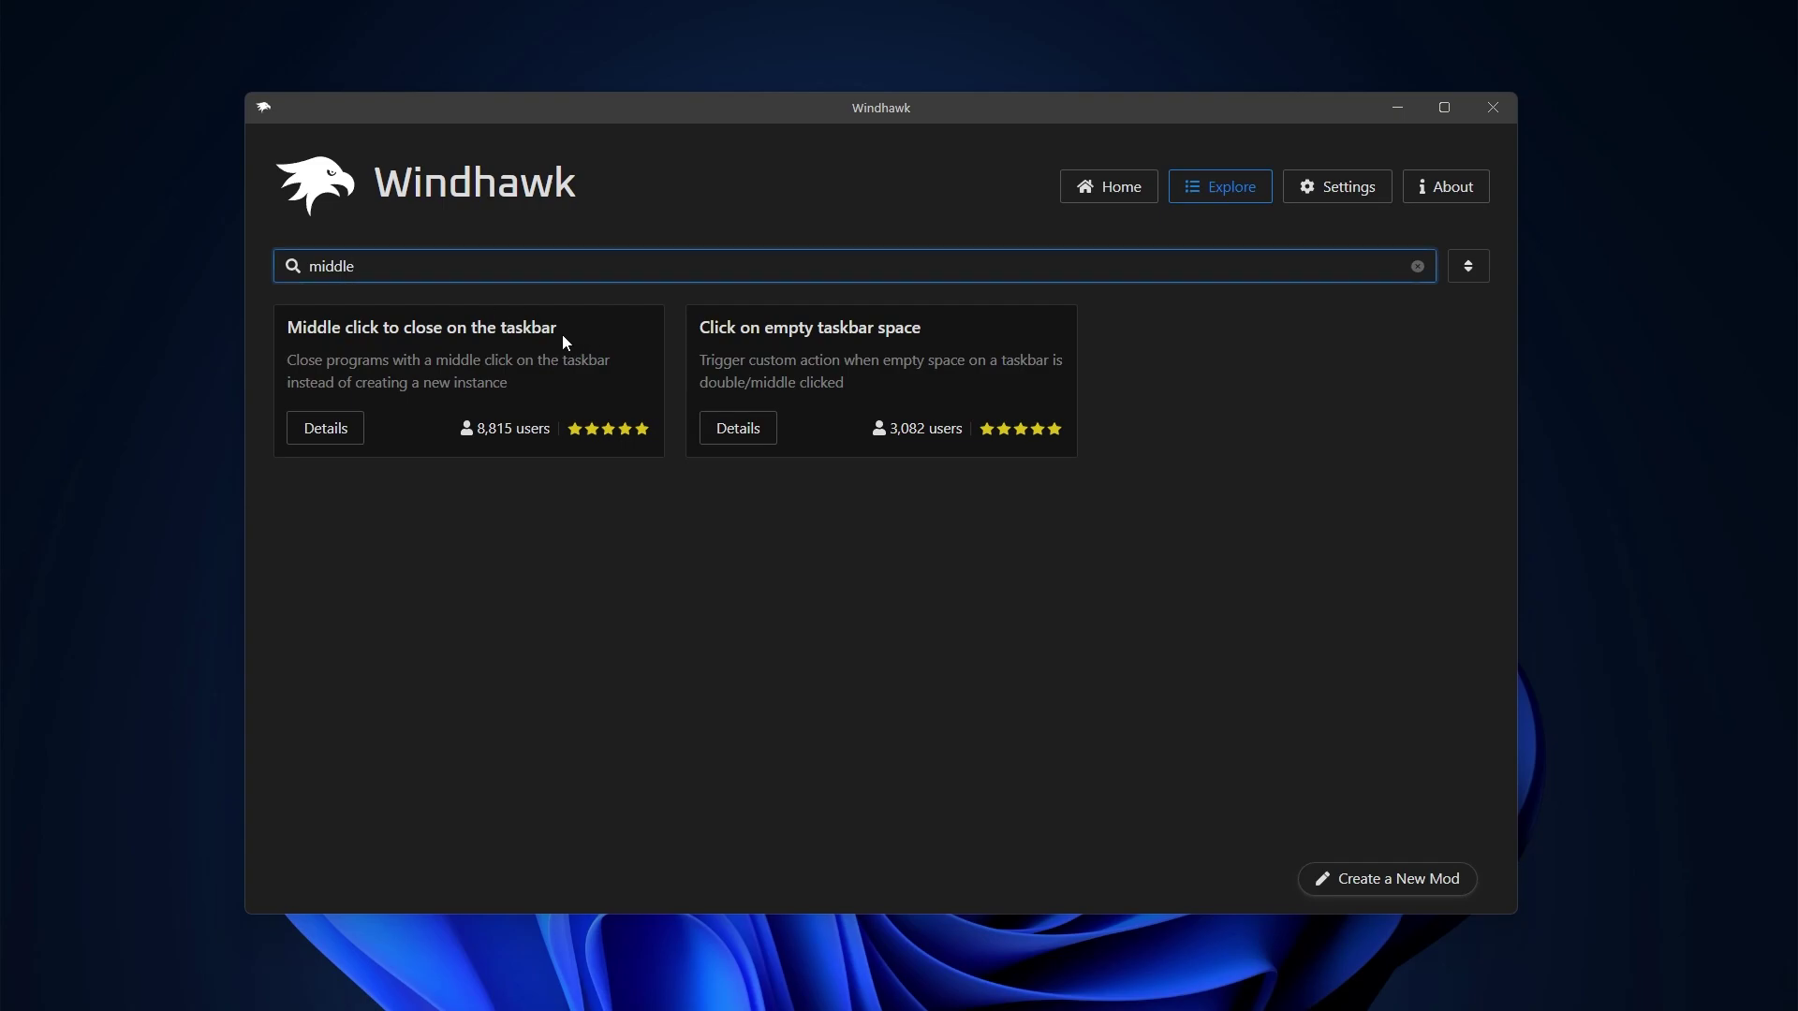
drag(562, 334, 277, 342)
click(316, 436)
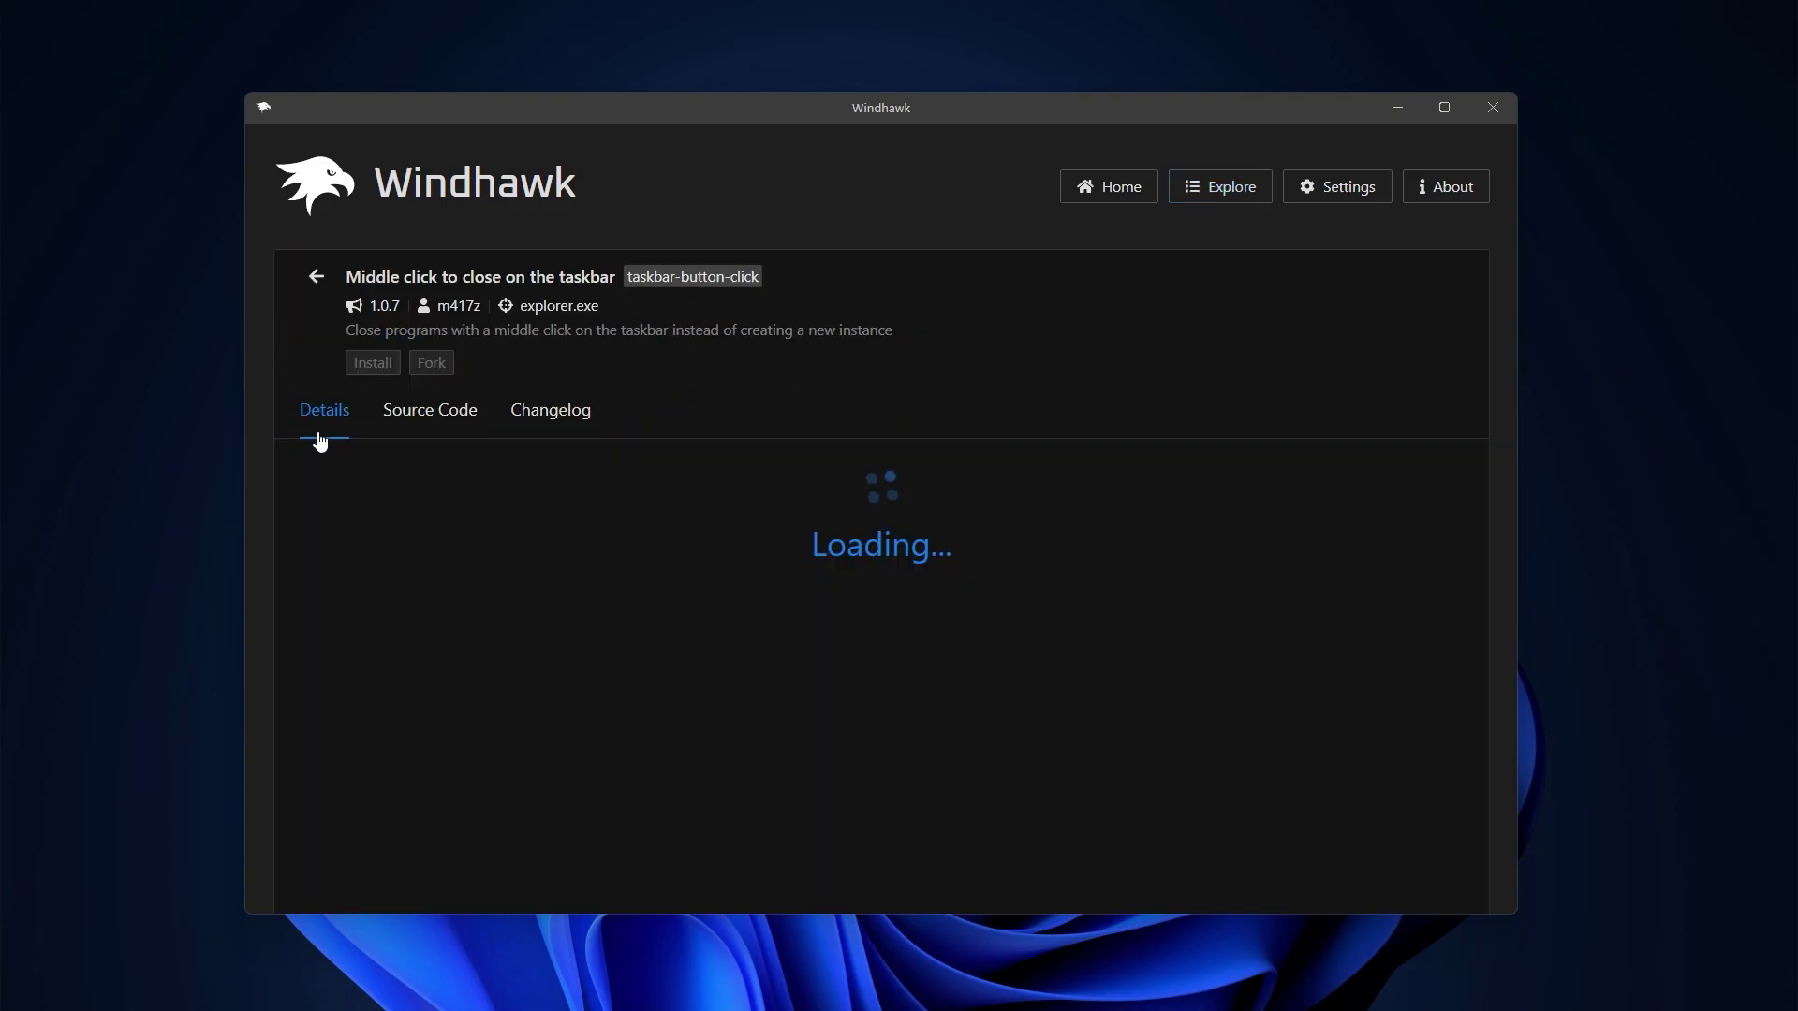
click(373, 362)
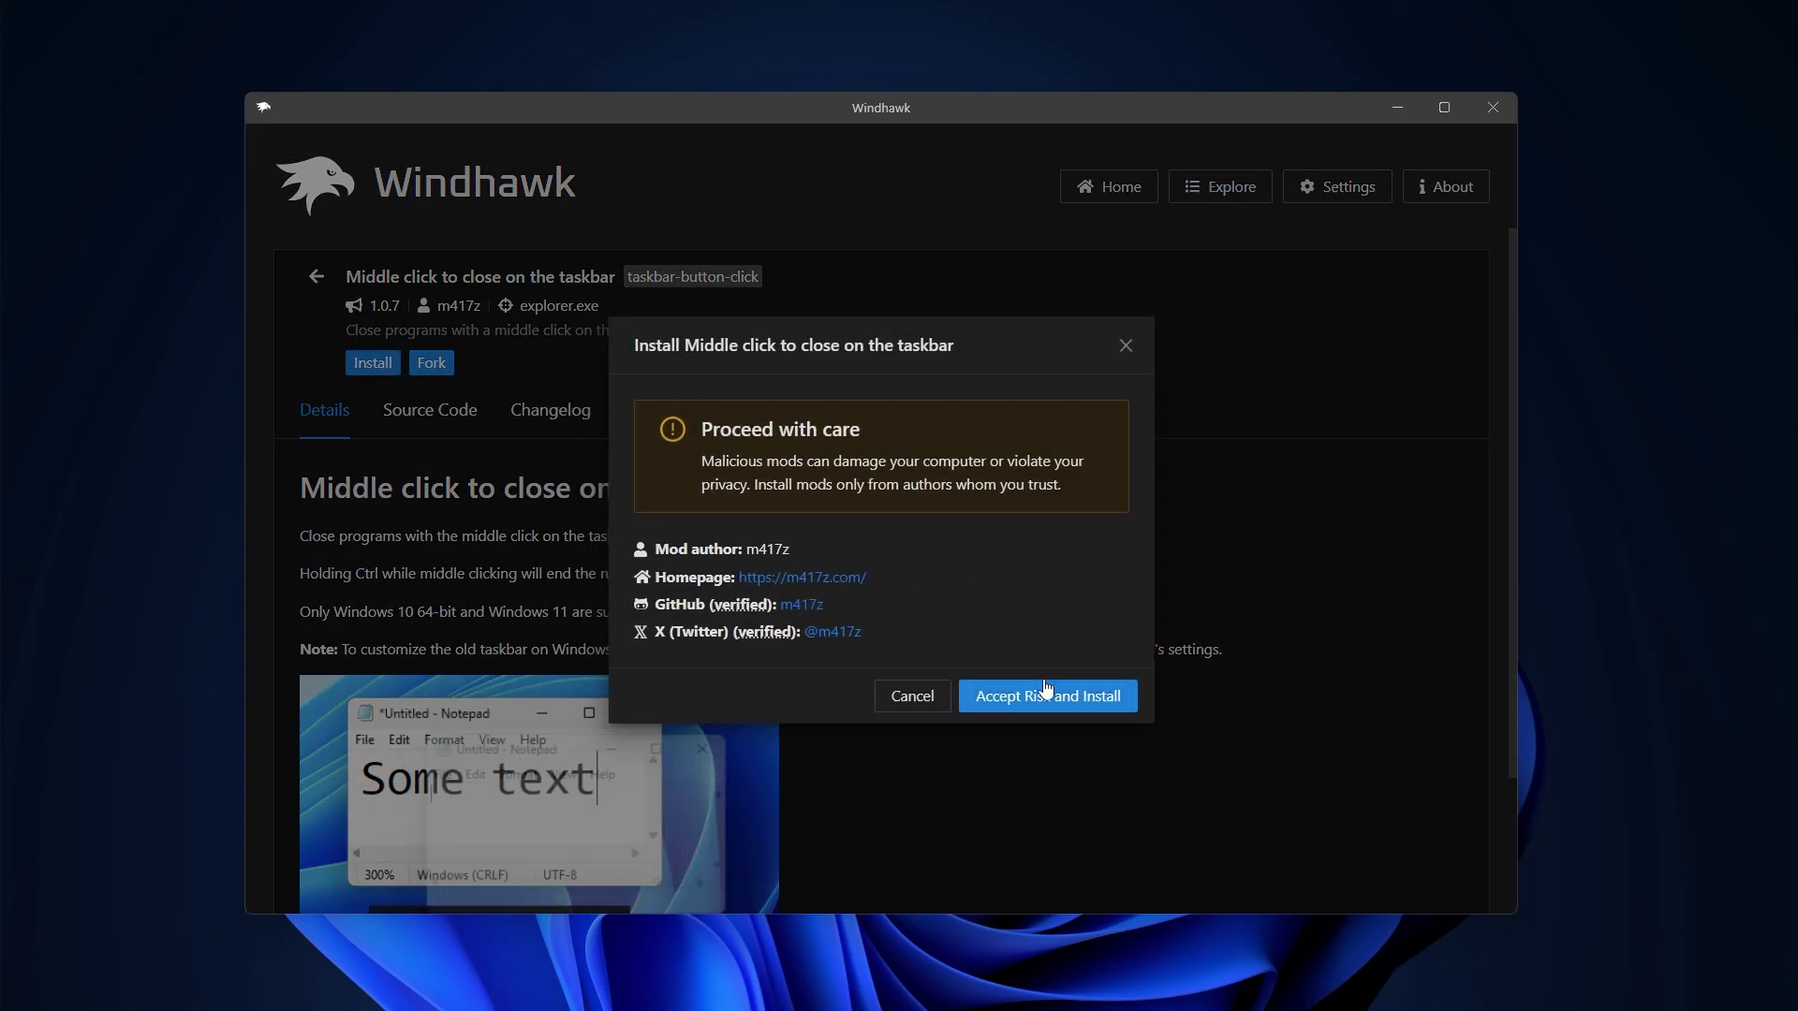
click(1038, 694)
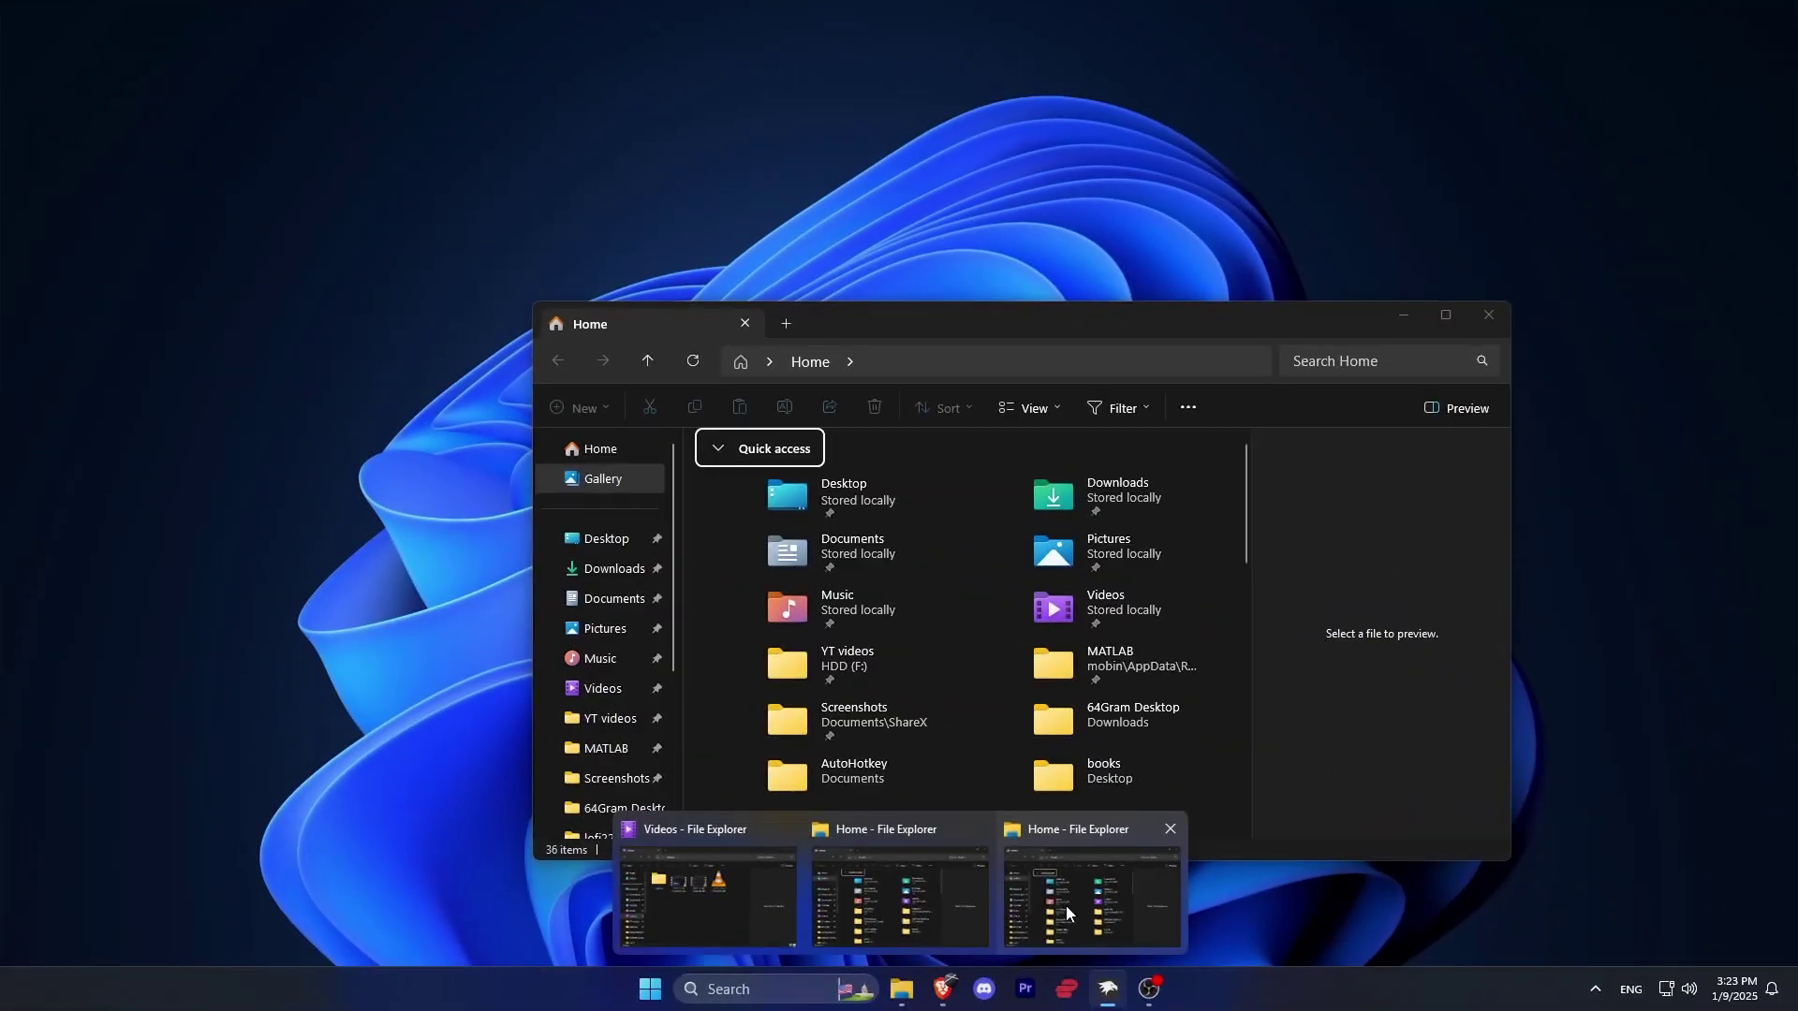
Middle-click File Explorer's taskbar icon and preview to test closing its windows.
middle_click(1066, 906)
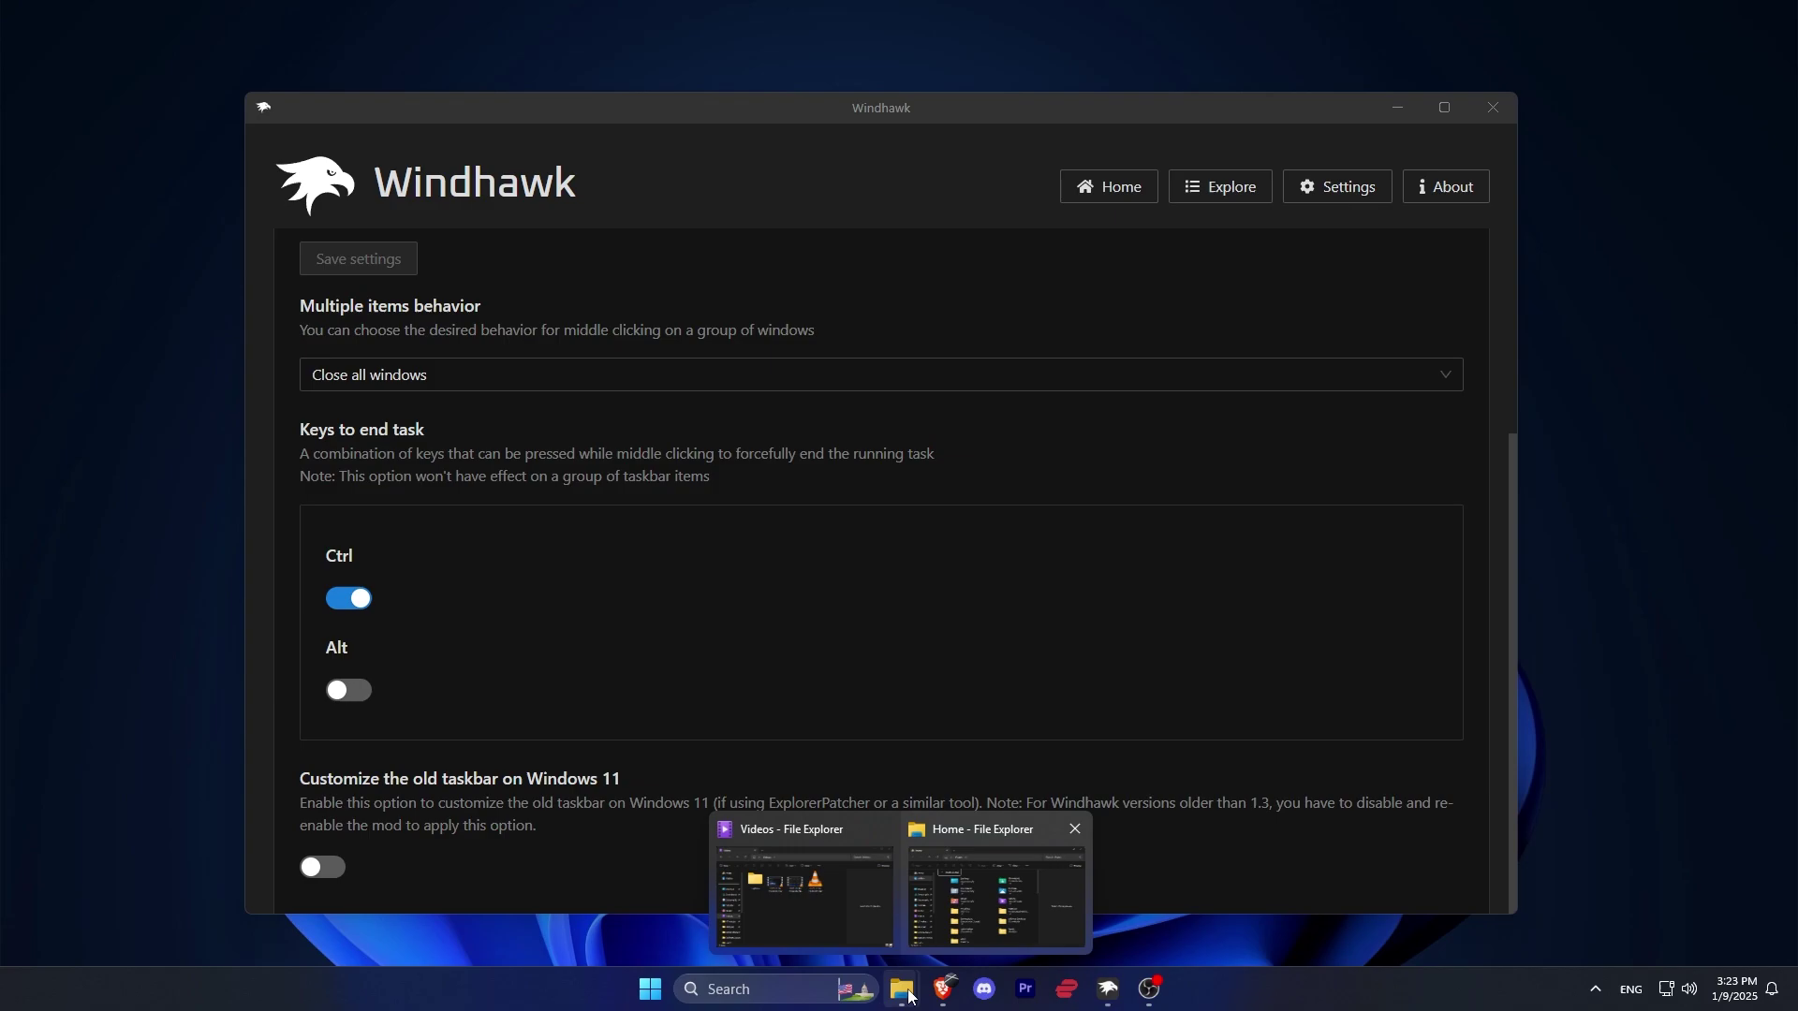
middle_click(903, 998)
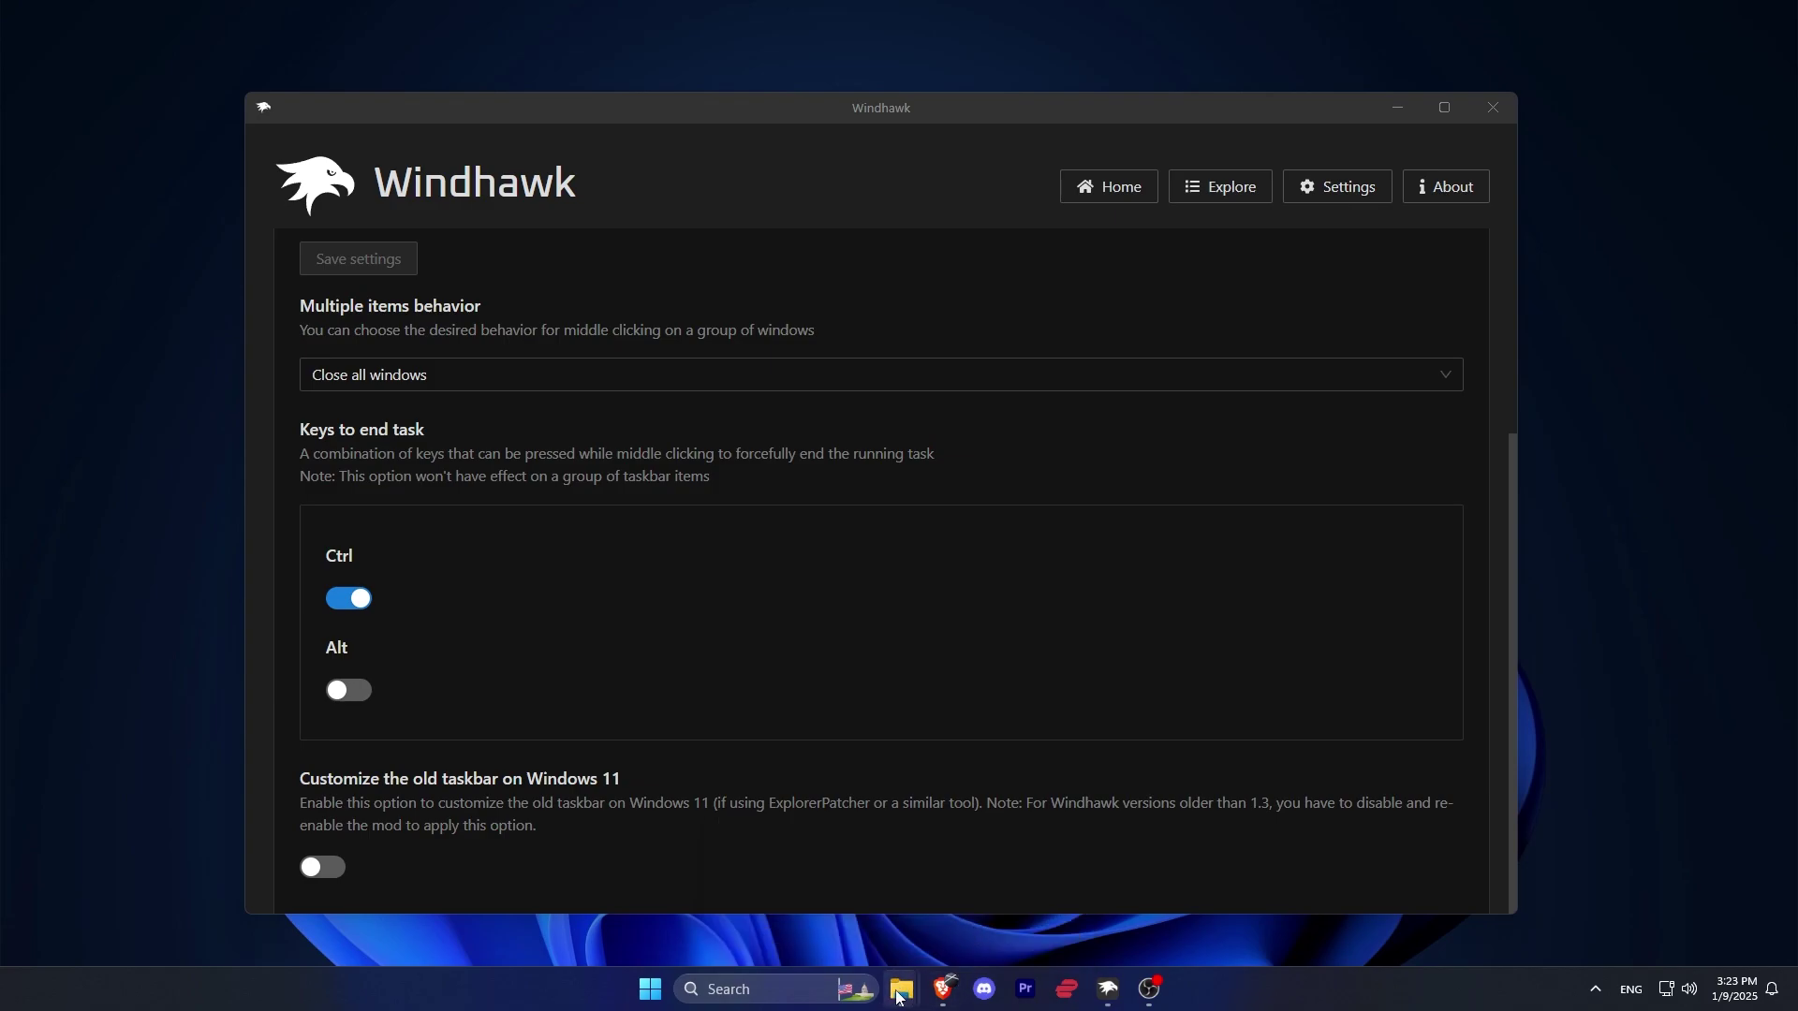
middle_click(897, 996)
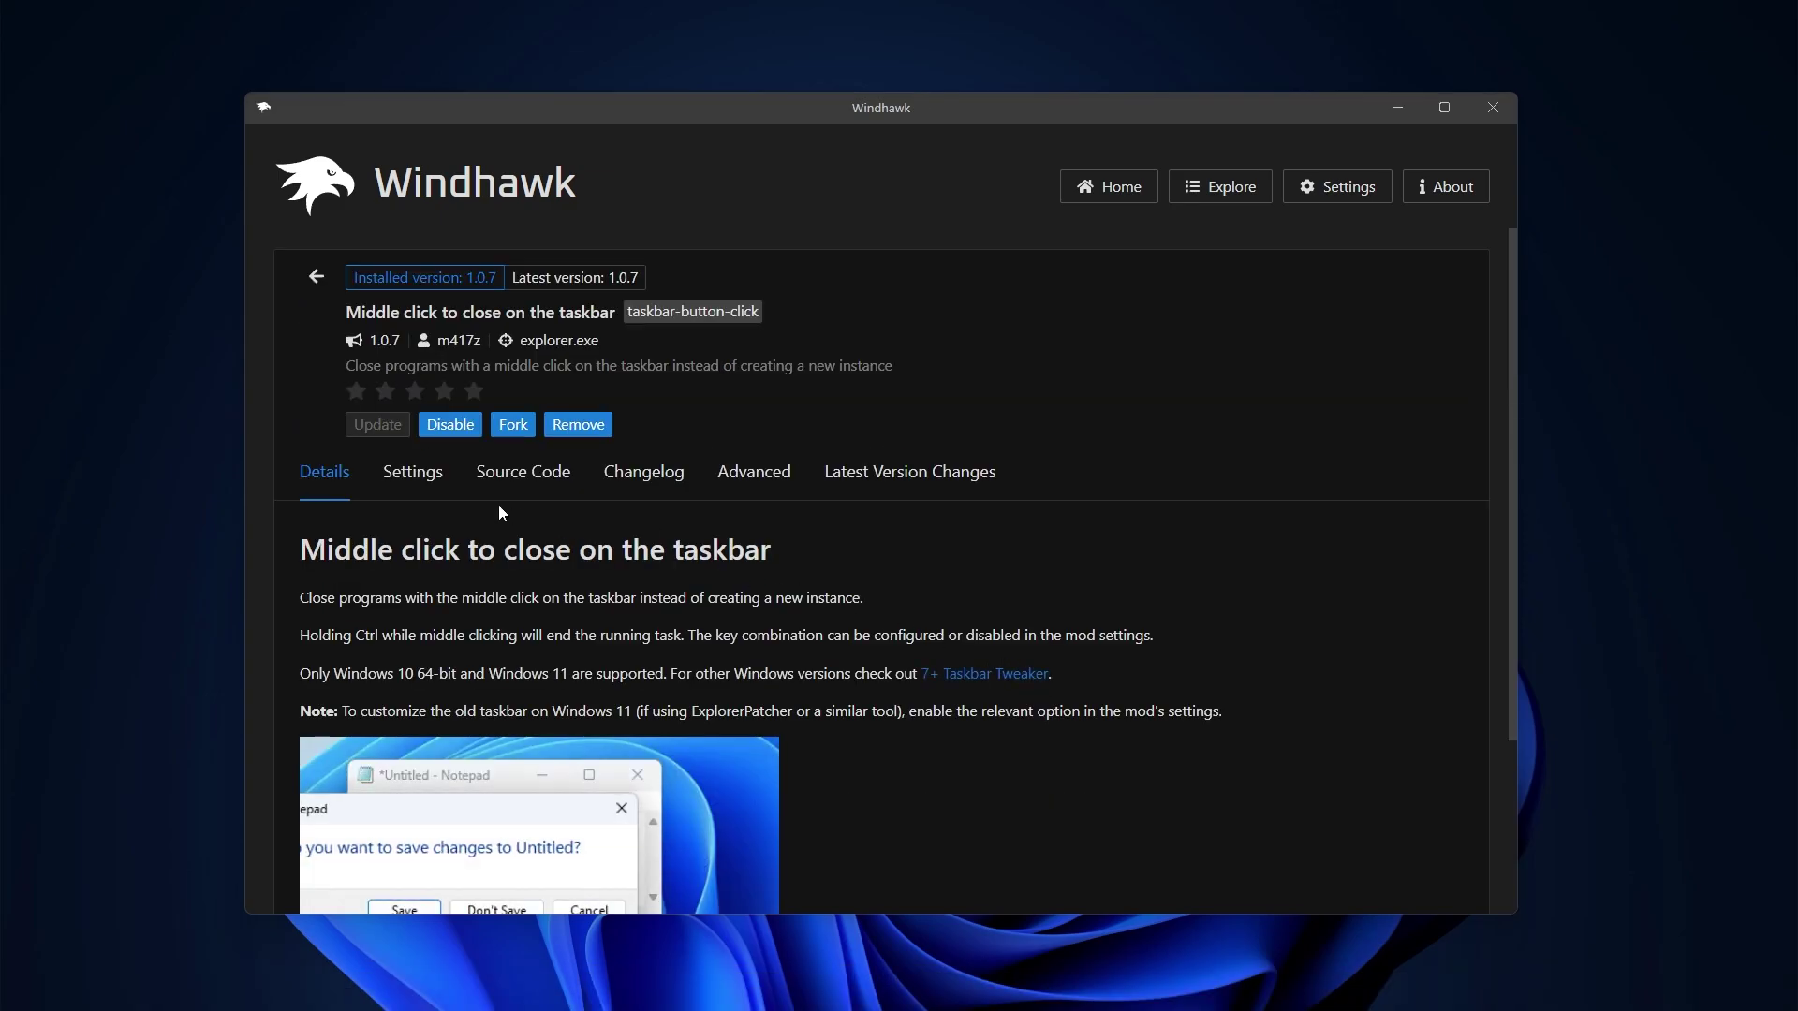
click(421, 482)
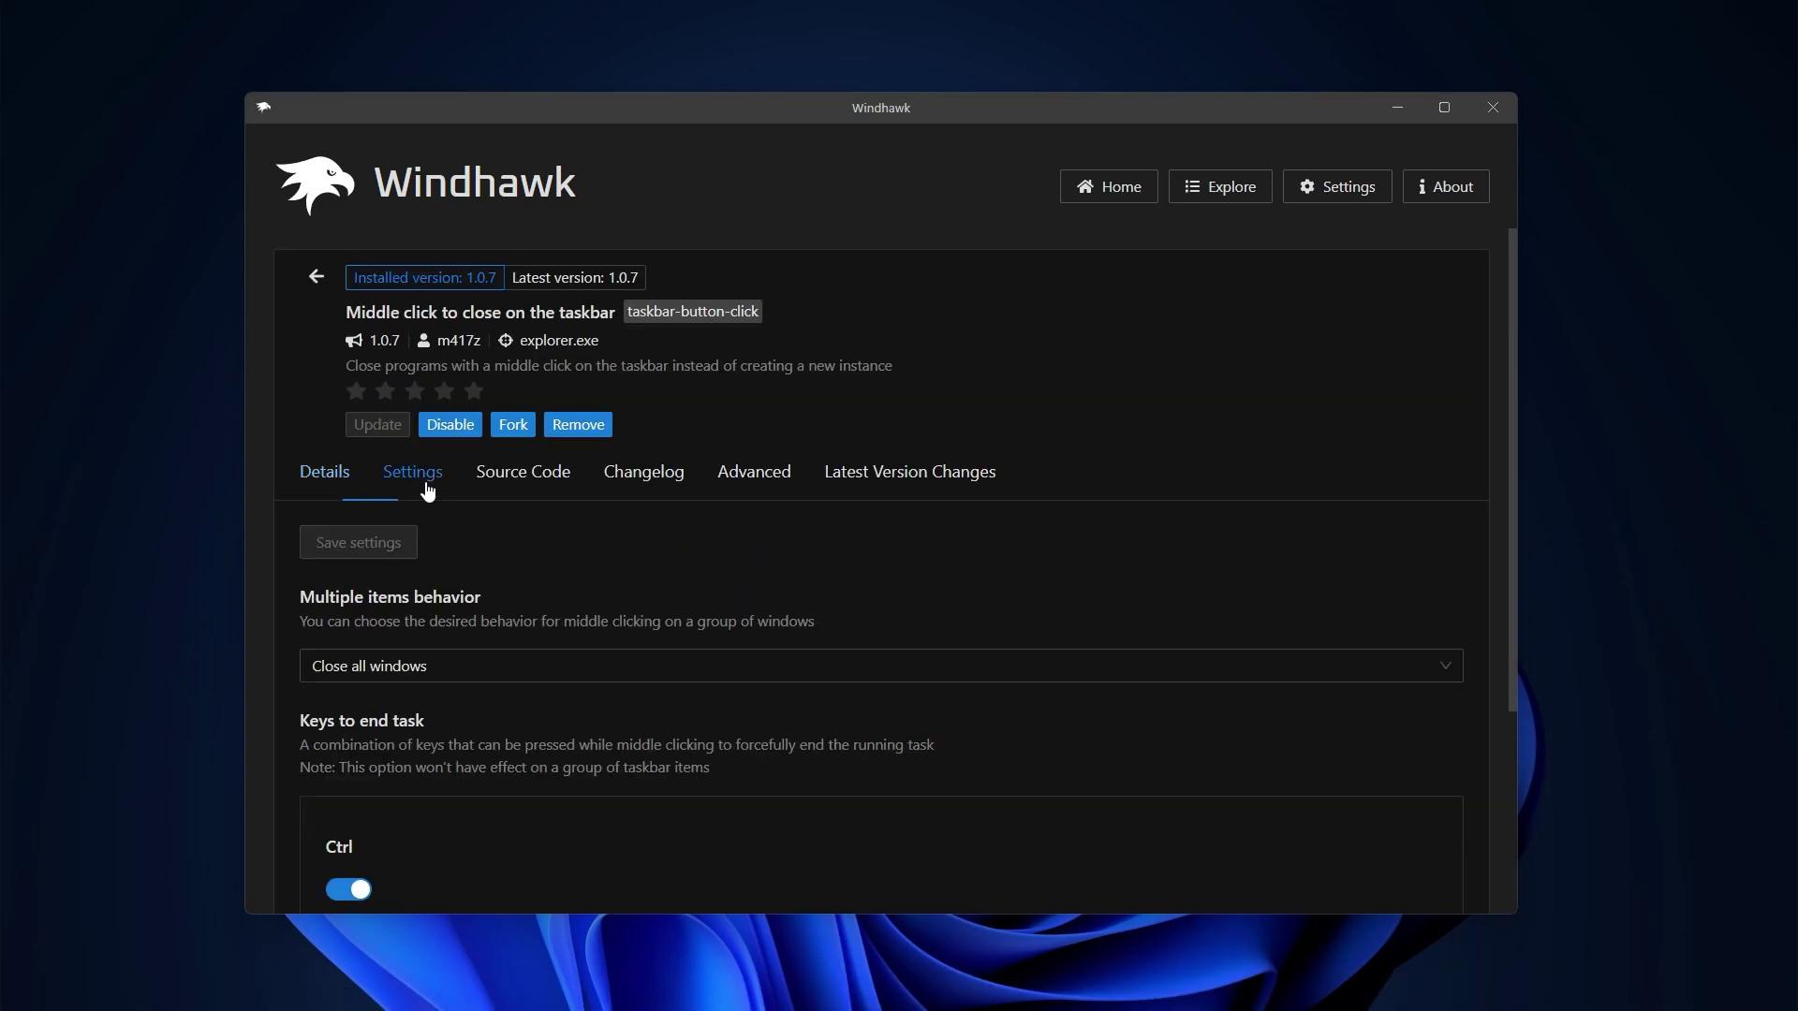
scroll(428, 489, down, 2)
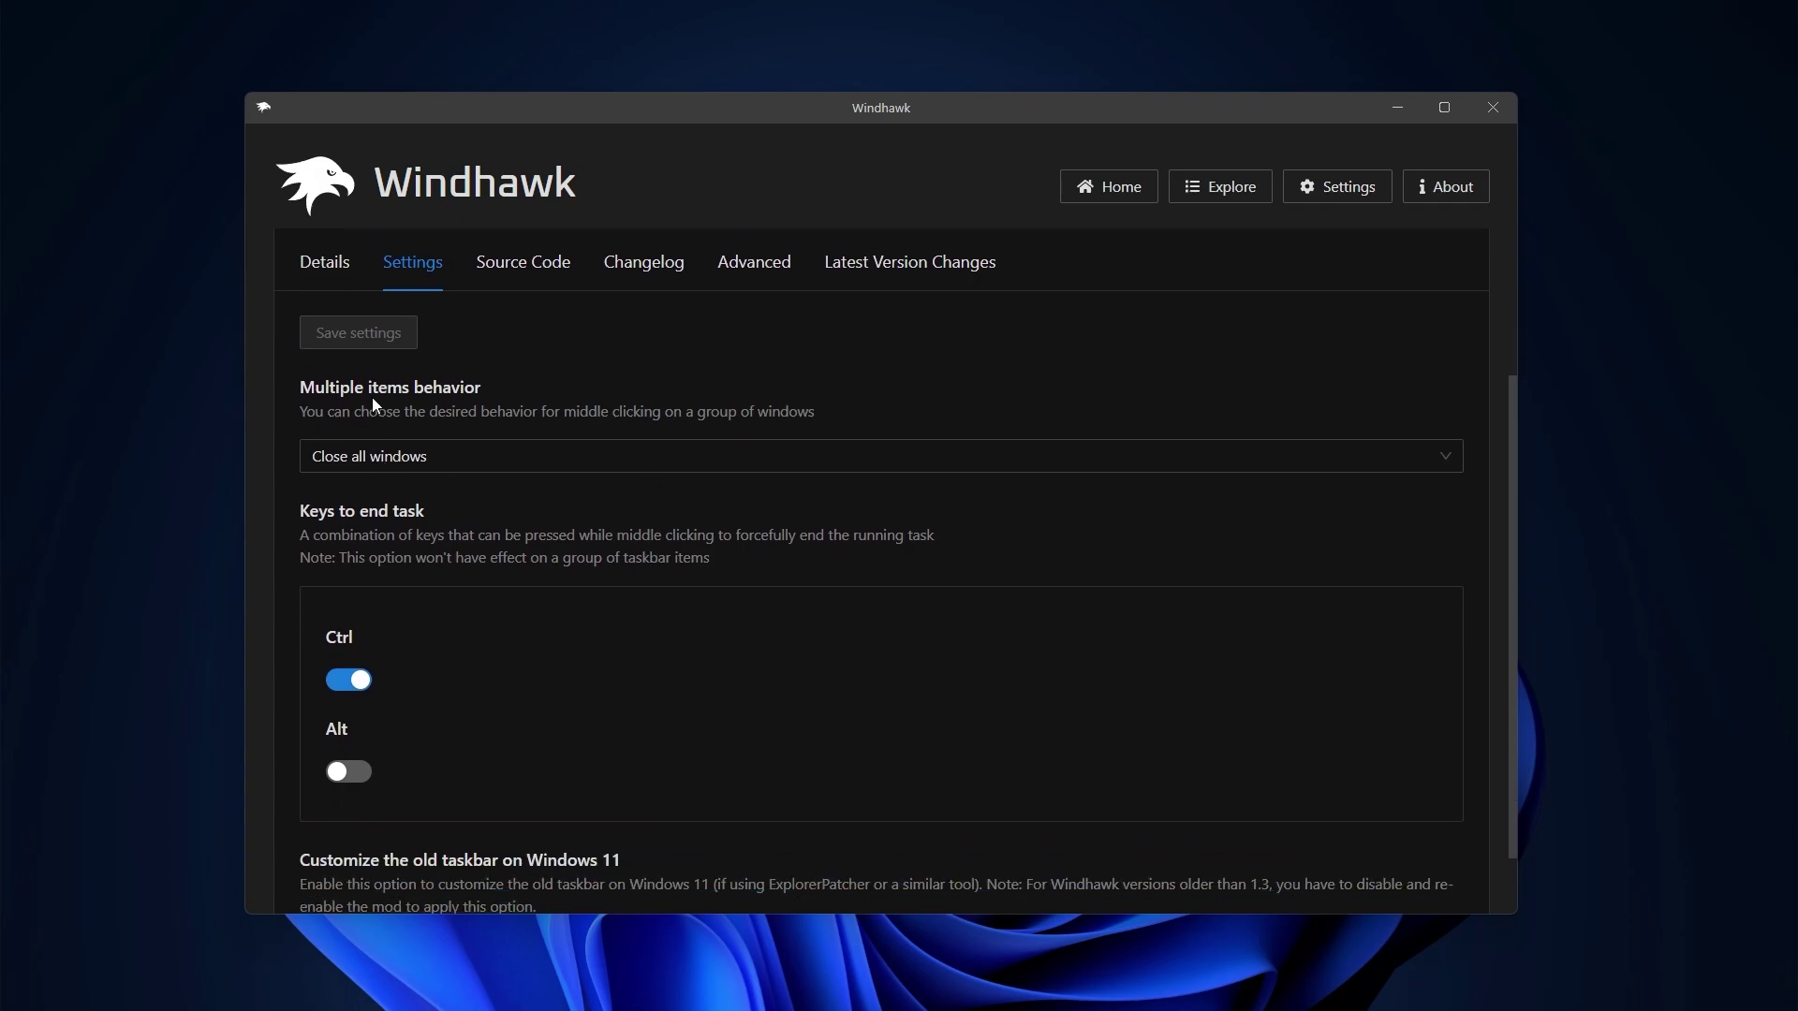
drag(288, 397, 469, 386)
click(472, 454)
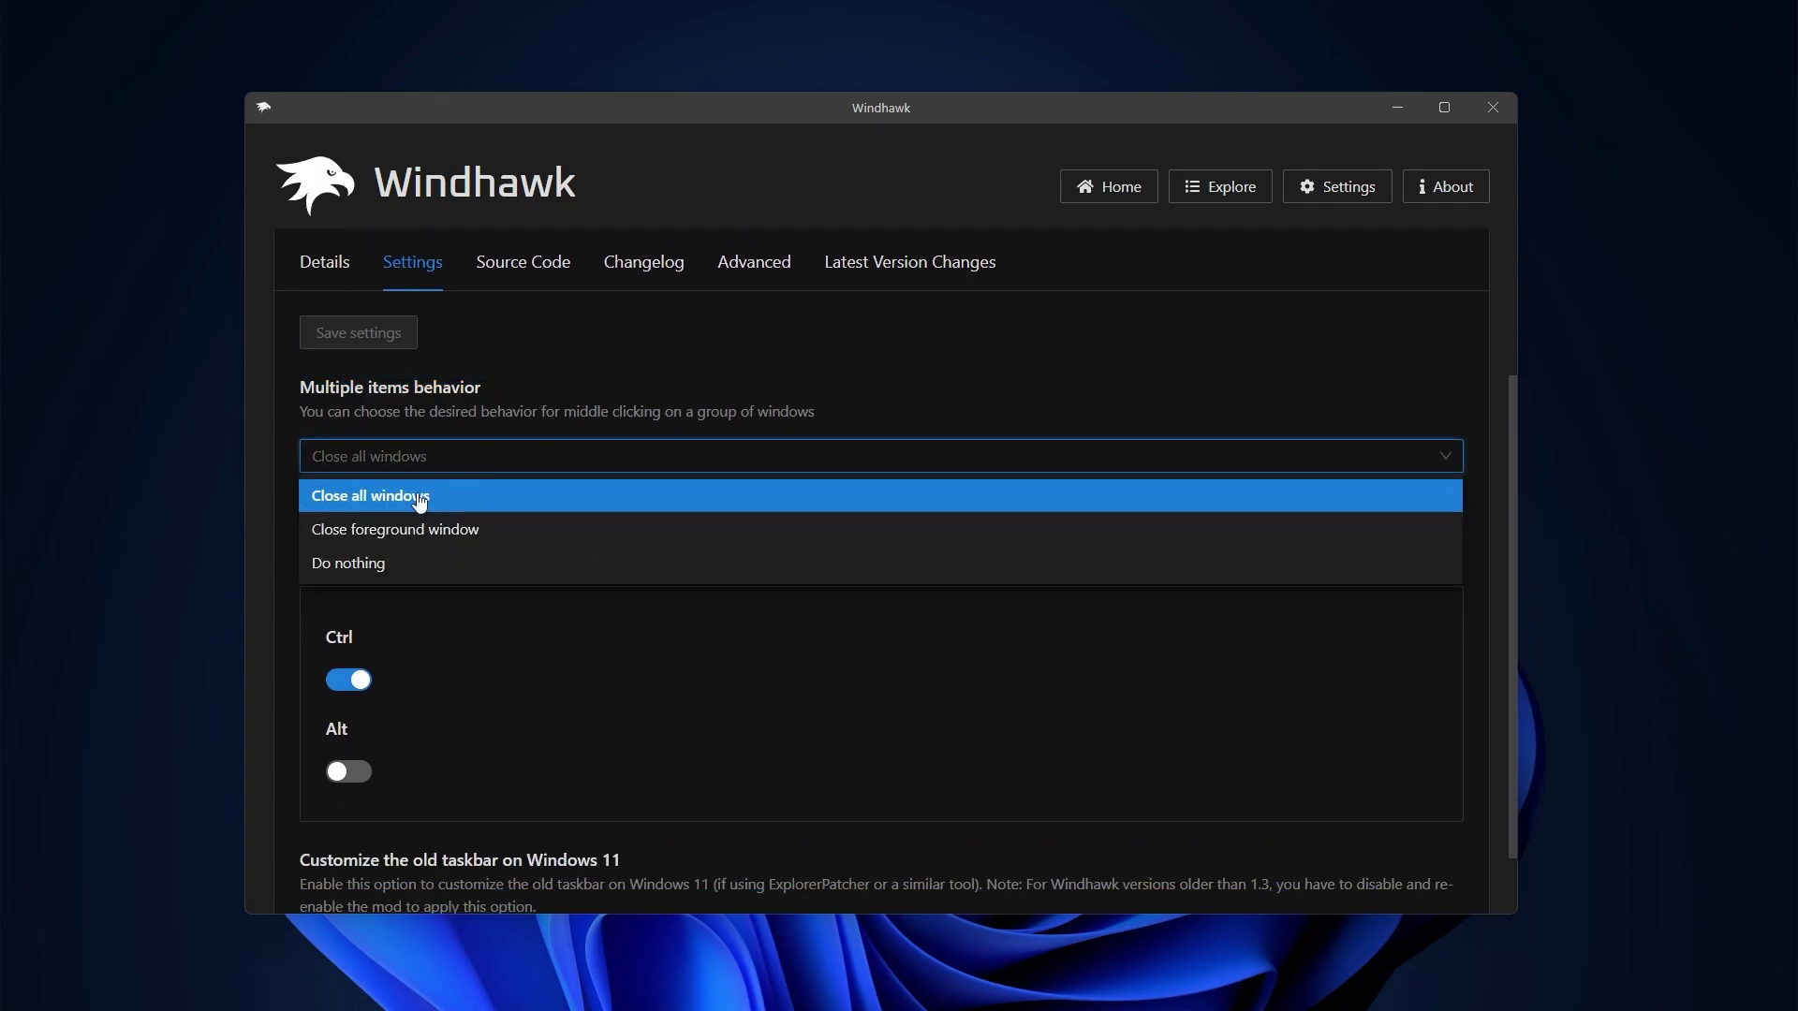
click(415, 494)
scroll(438, 505, down, 1)
scroll(439, 511, down, 1)
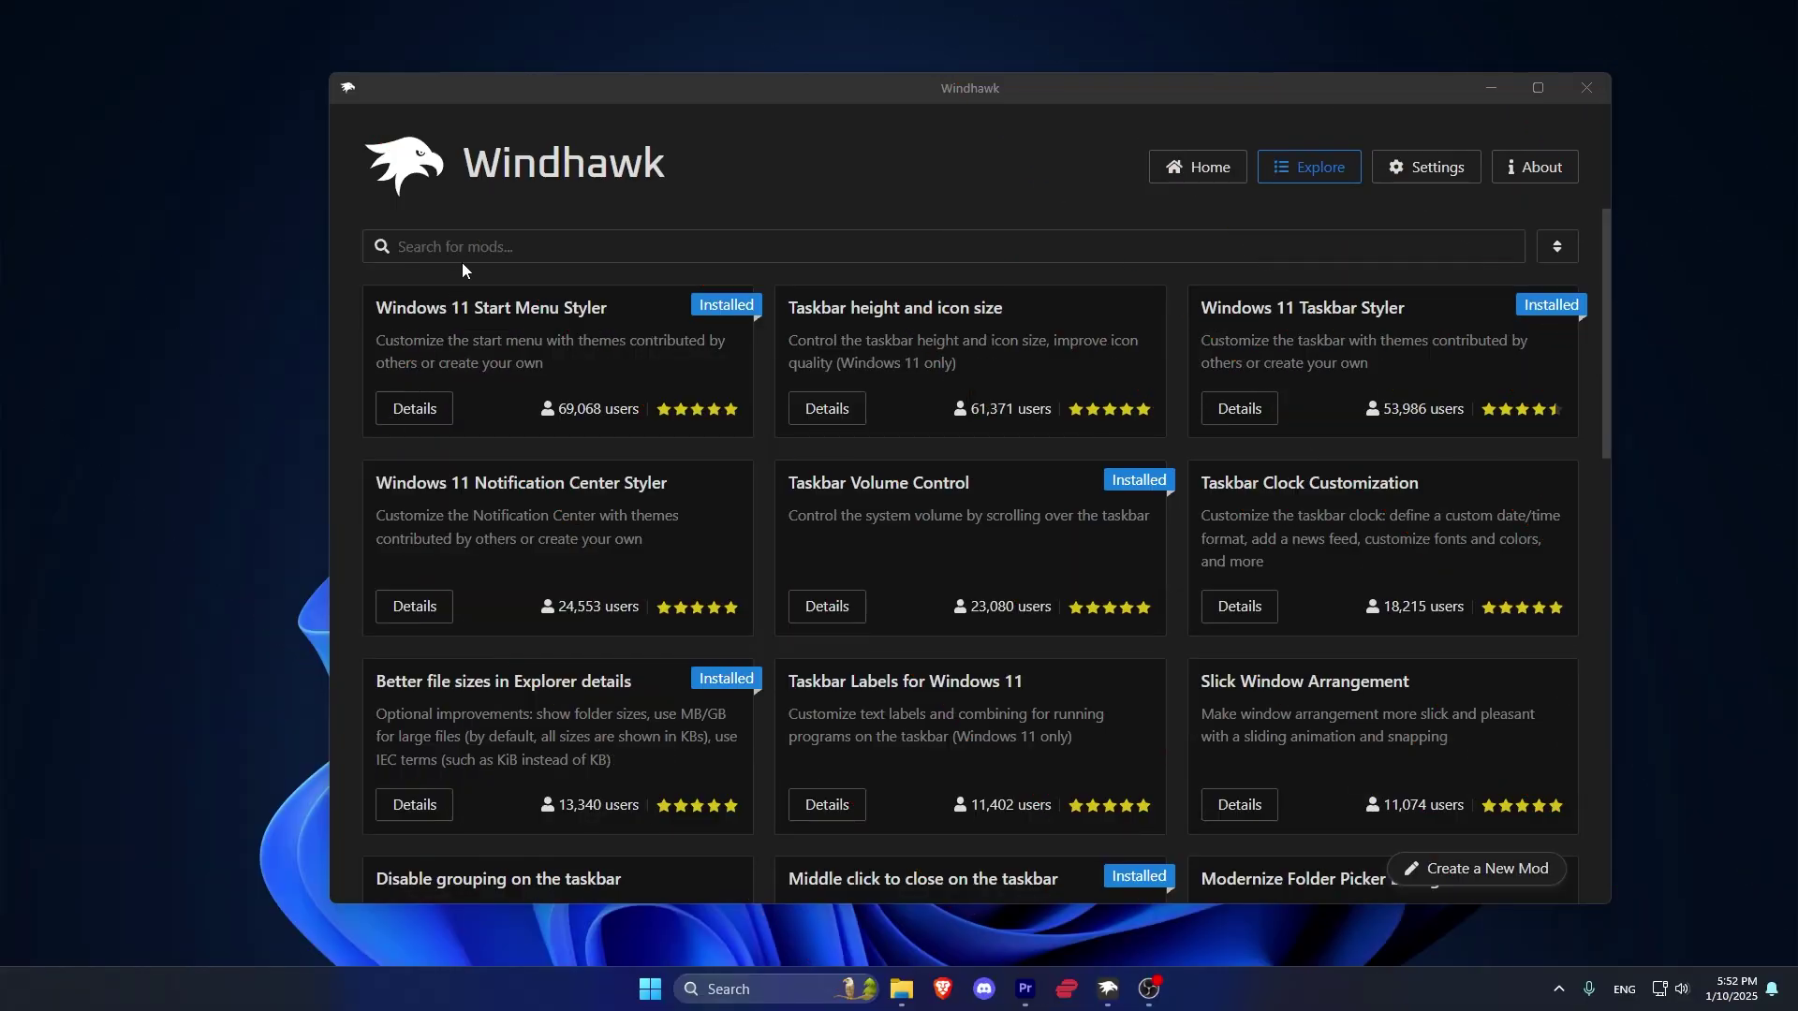
Search 'clock' and install the Taskbar Clock Customization mod, accepting the risk.
click(465, 246)
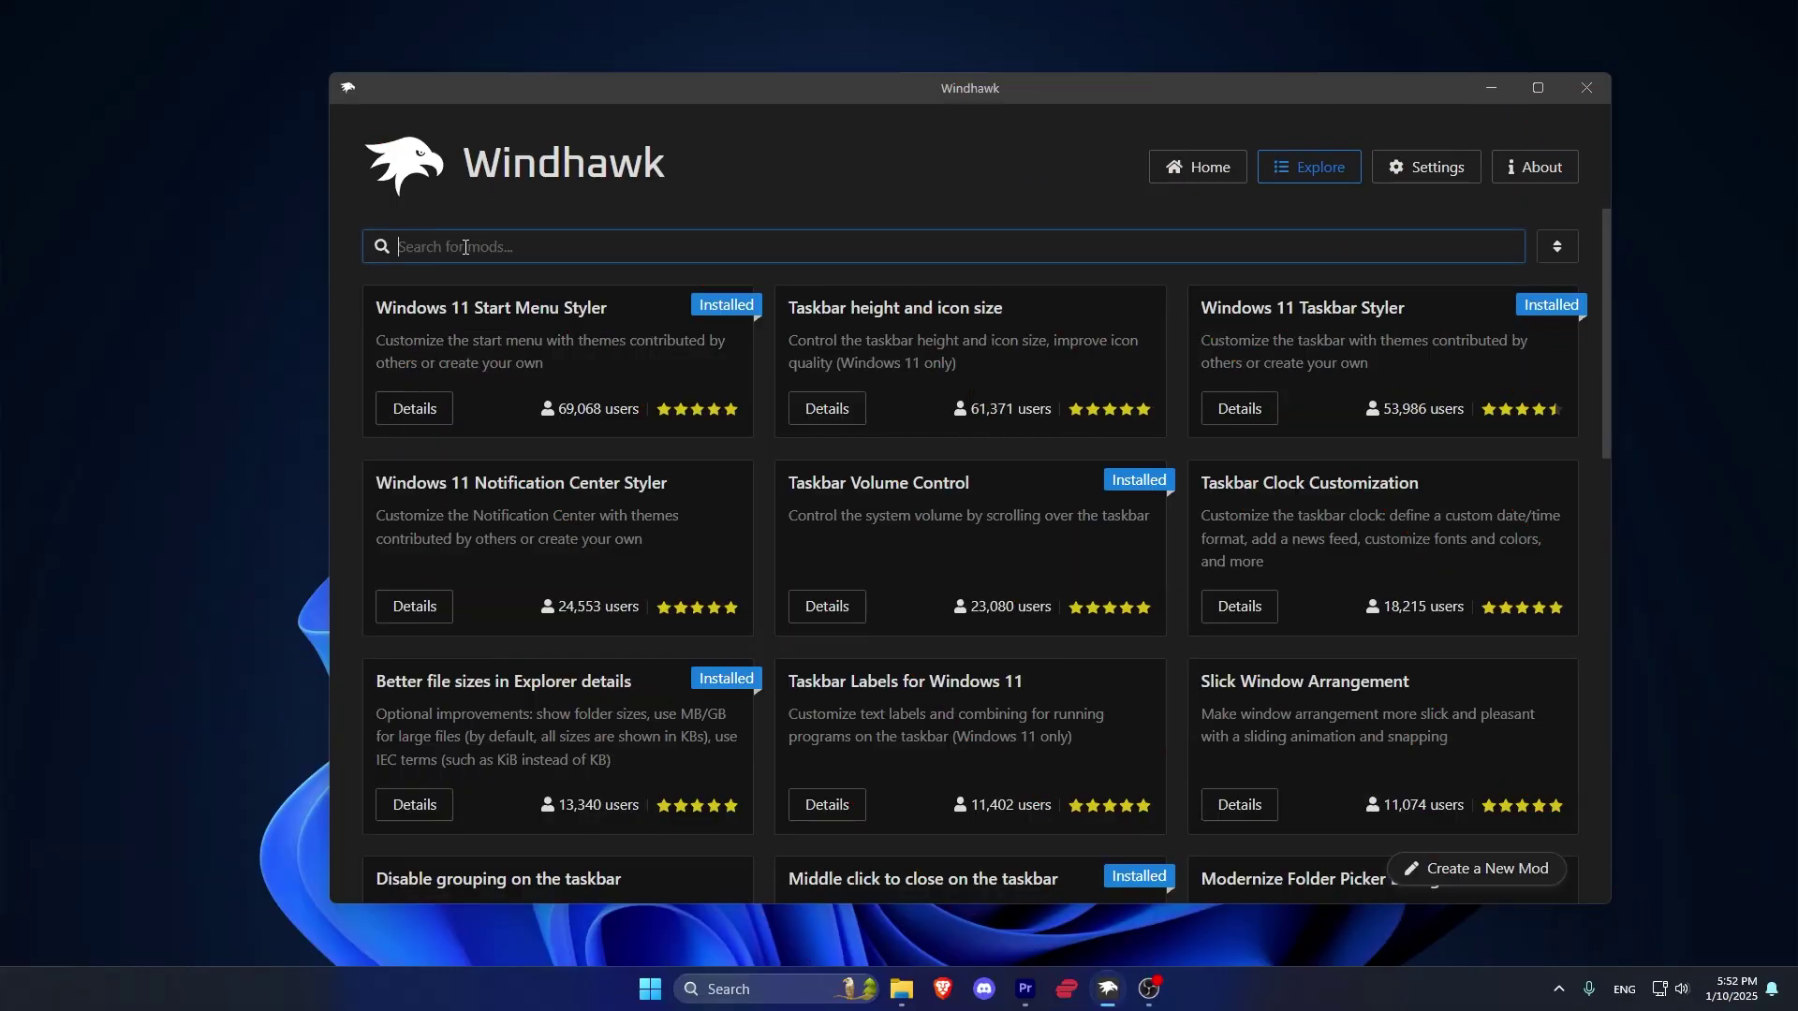
text(clock)
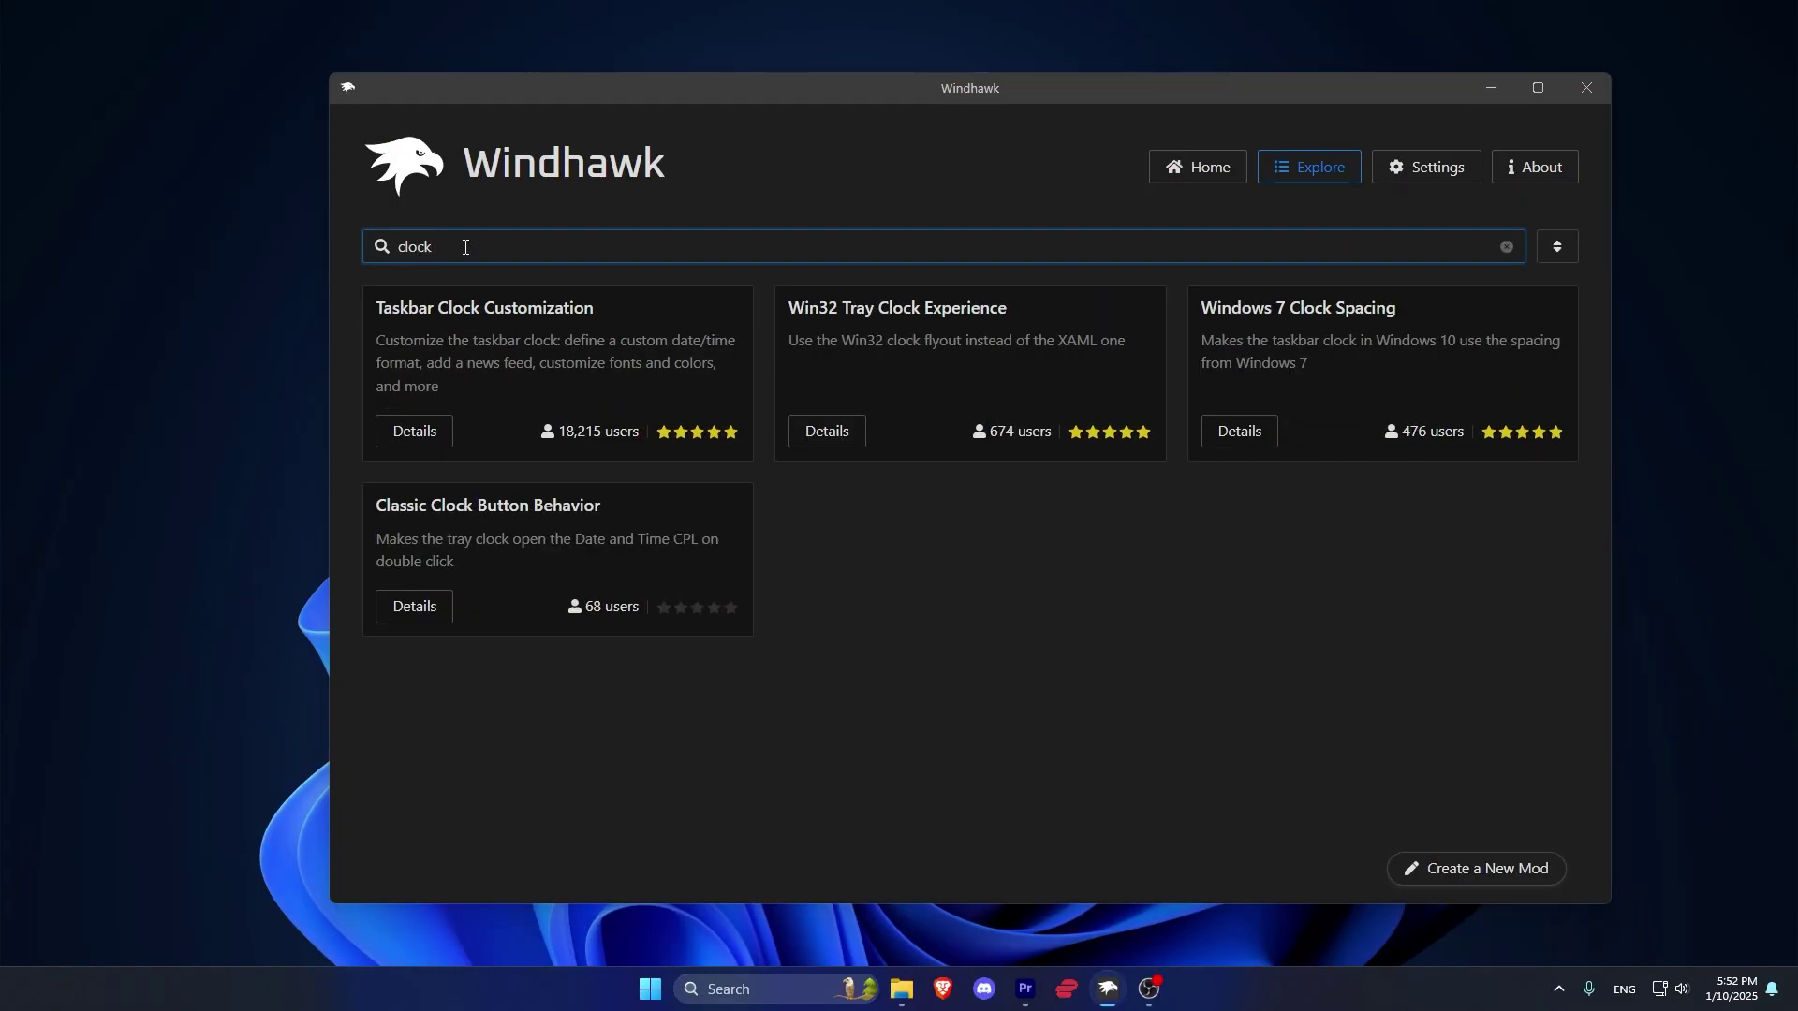
drag(607, 315, 372, 314)
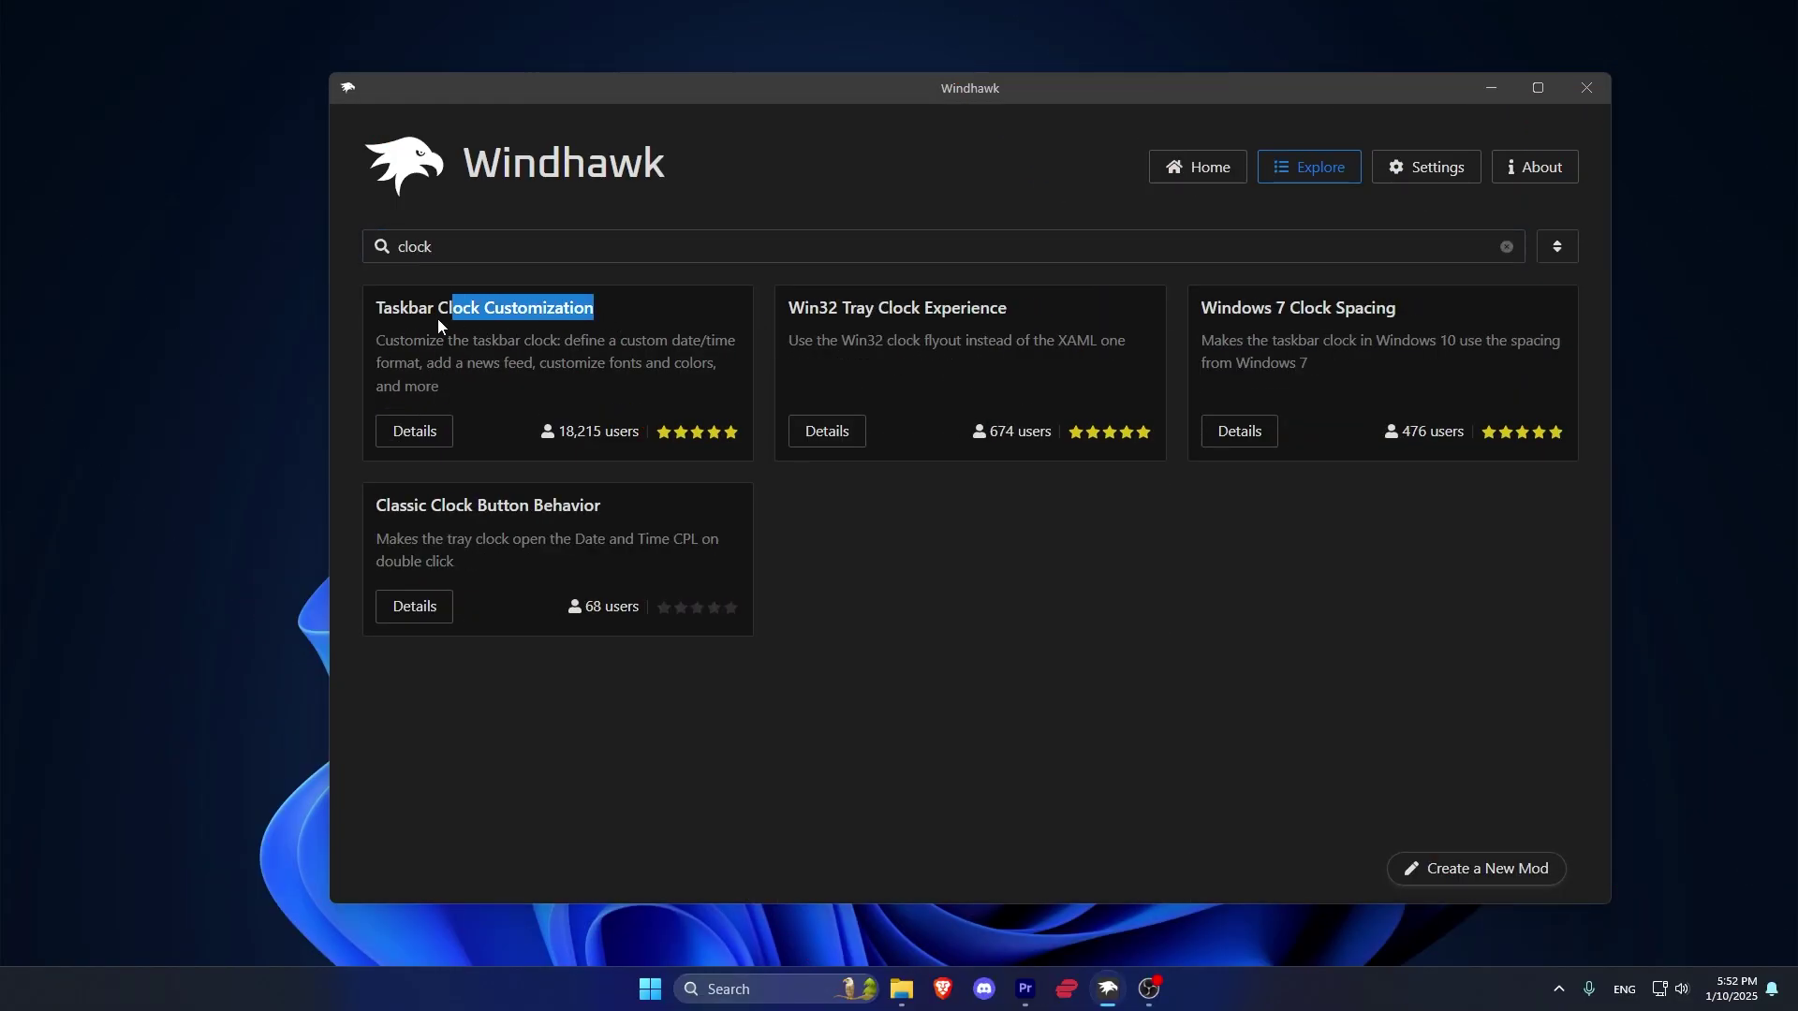
click(409, 432)
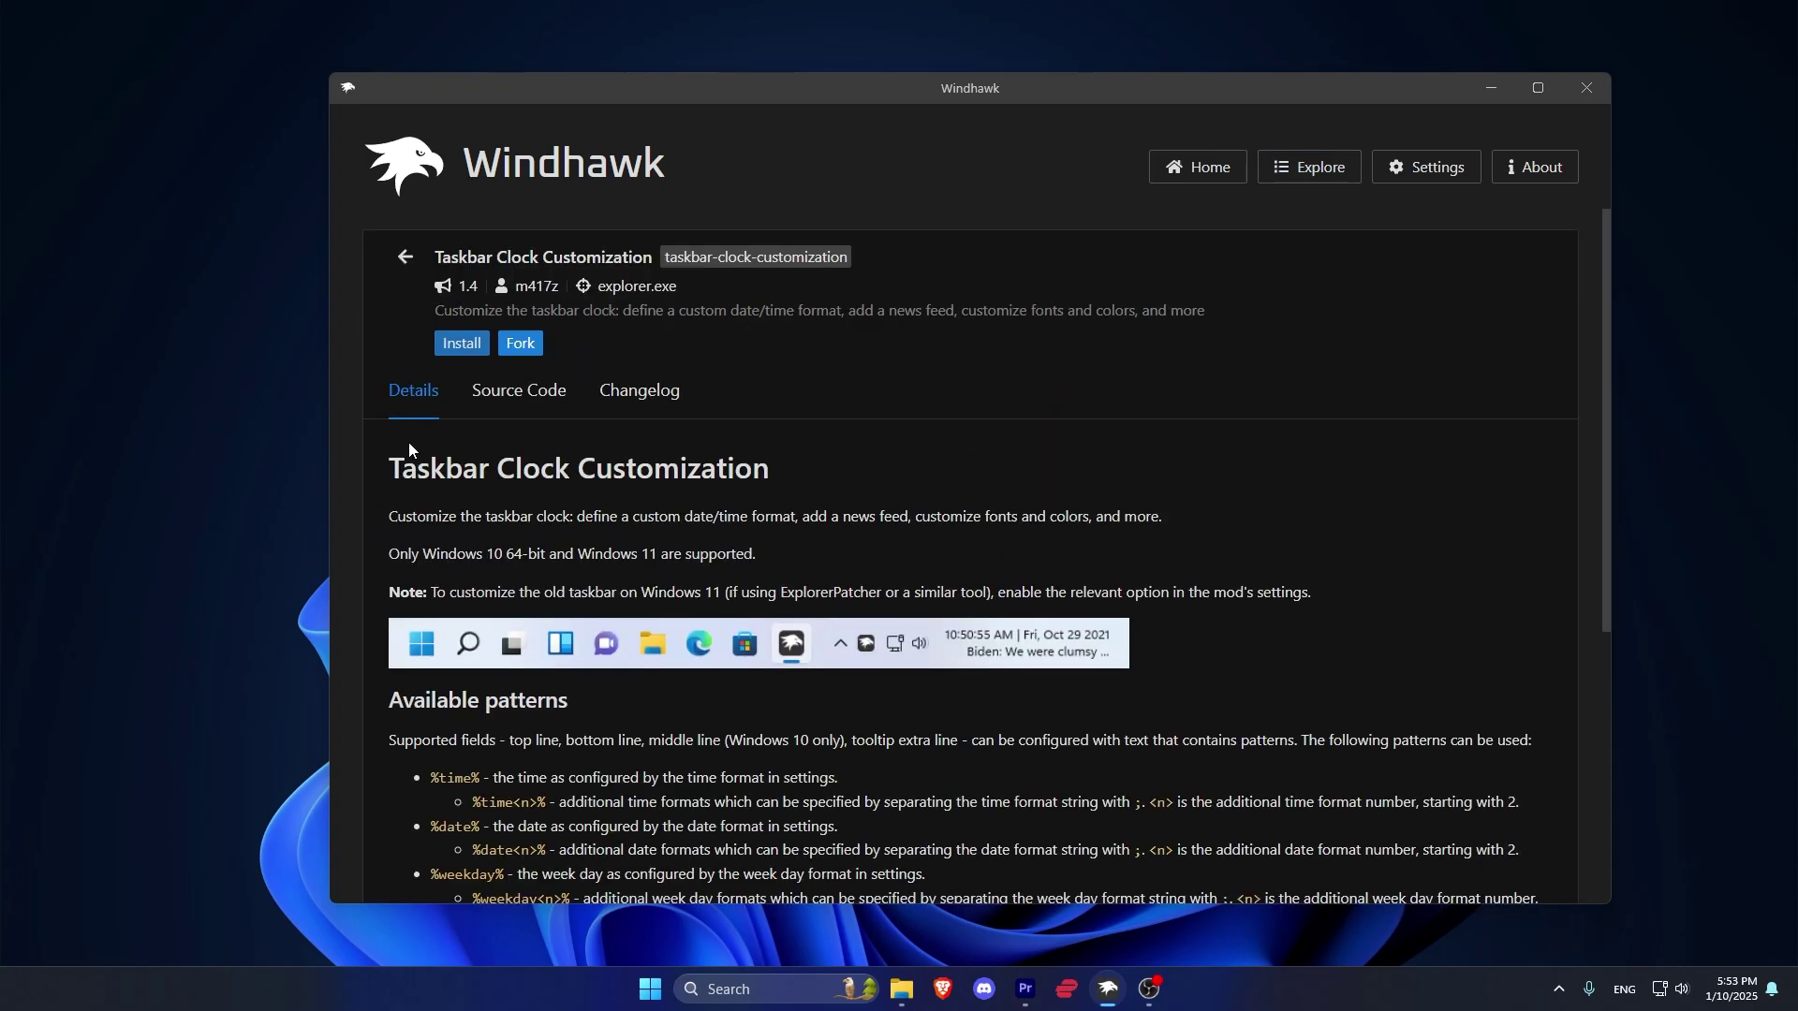
click(450, 344)
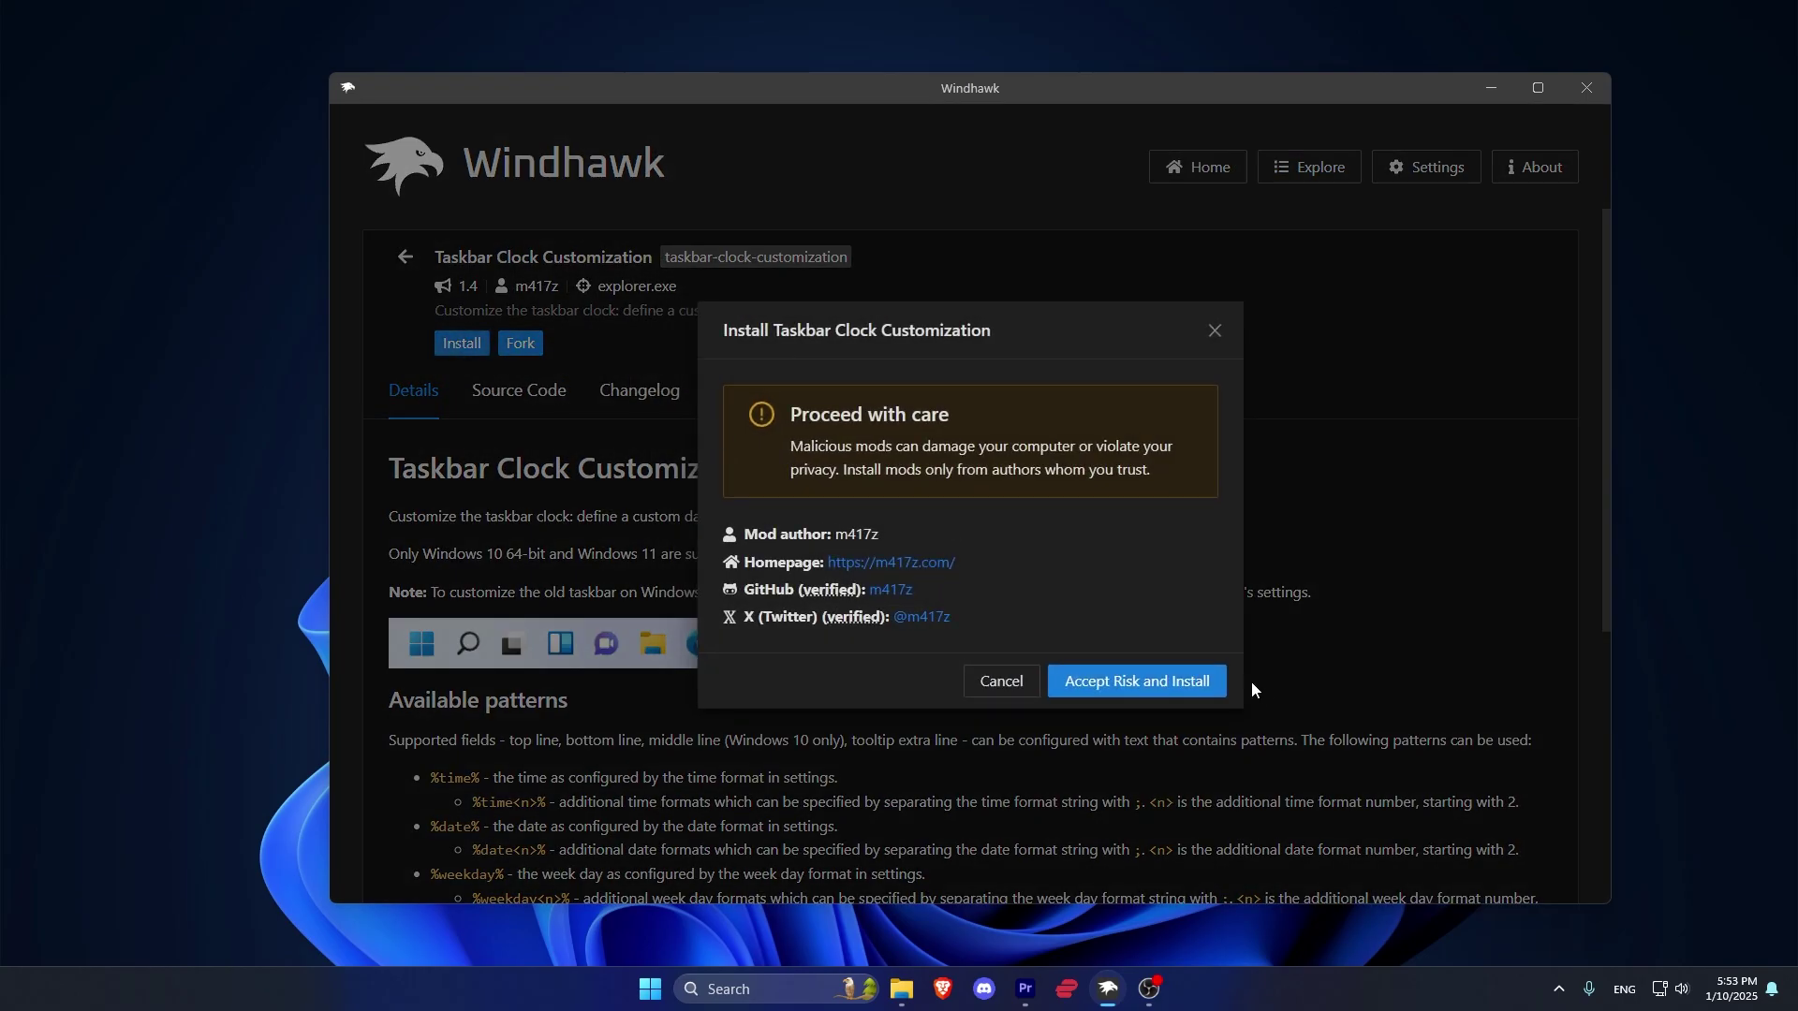
click(1196, 686)
Check the %time% pattern in the mod description, then show the clock mod's settings.
scroll(1197, 685, down, 2)
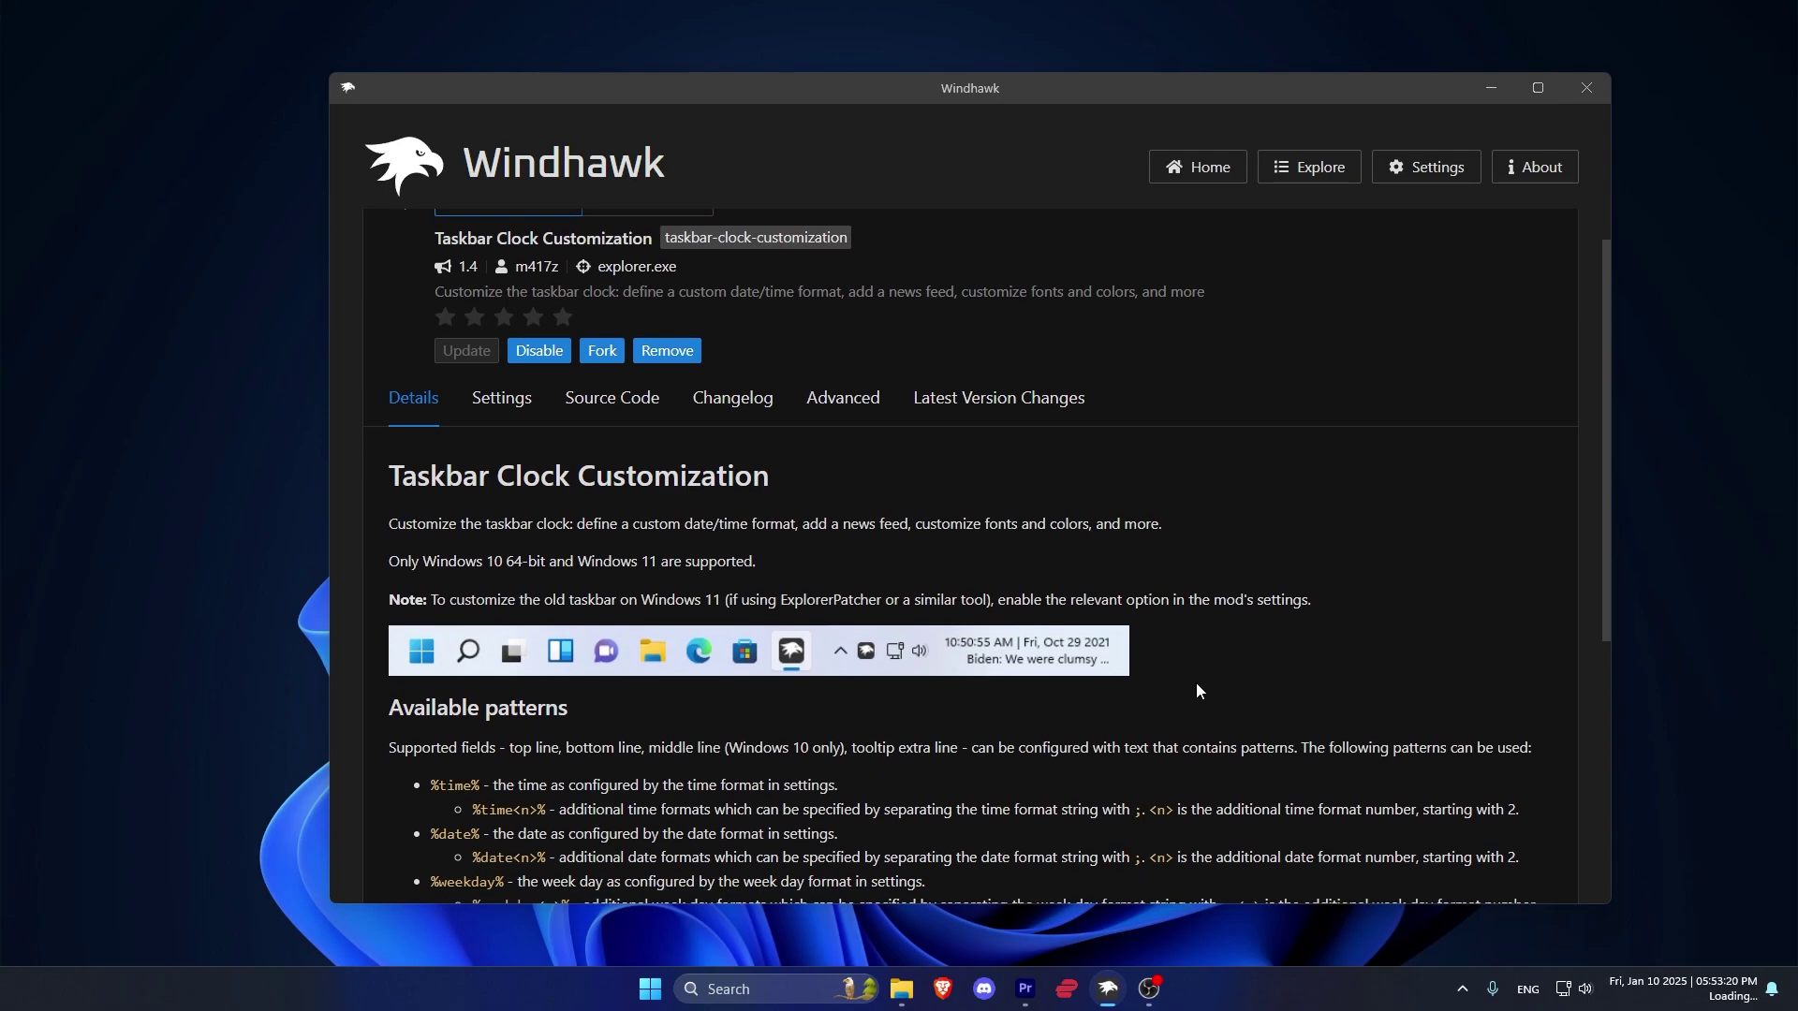
mouse_move(432, 633)
mouse_down()
mouse_move(484, 632)
mouse_move(504, 727)
mouse_up()
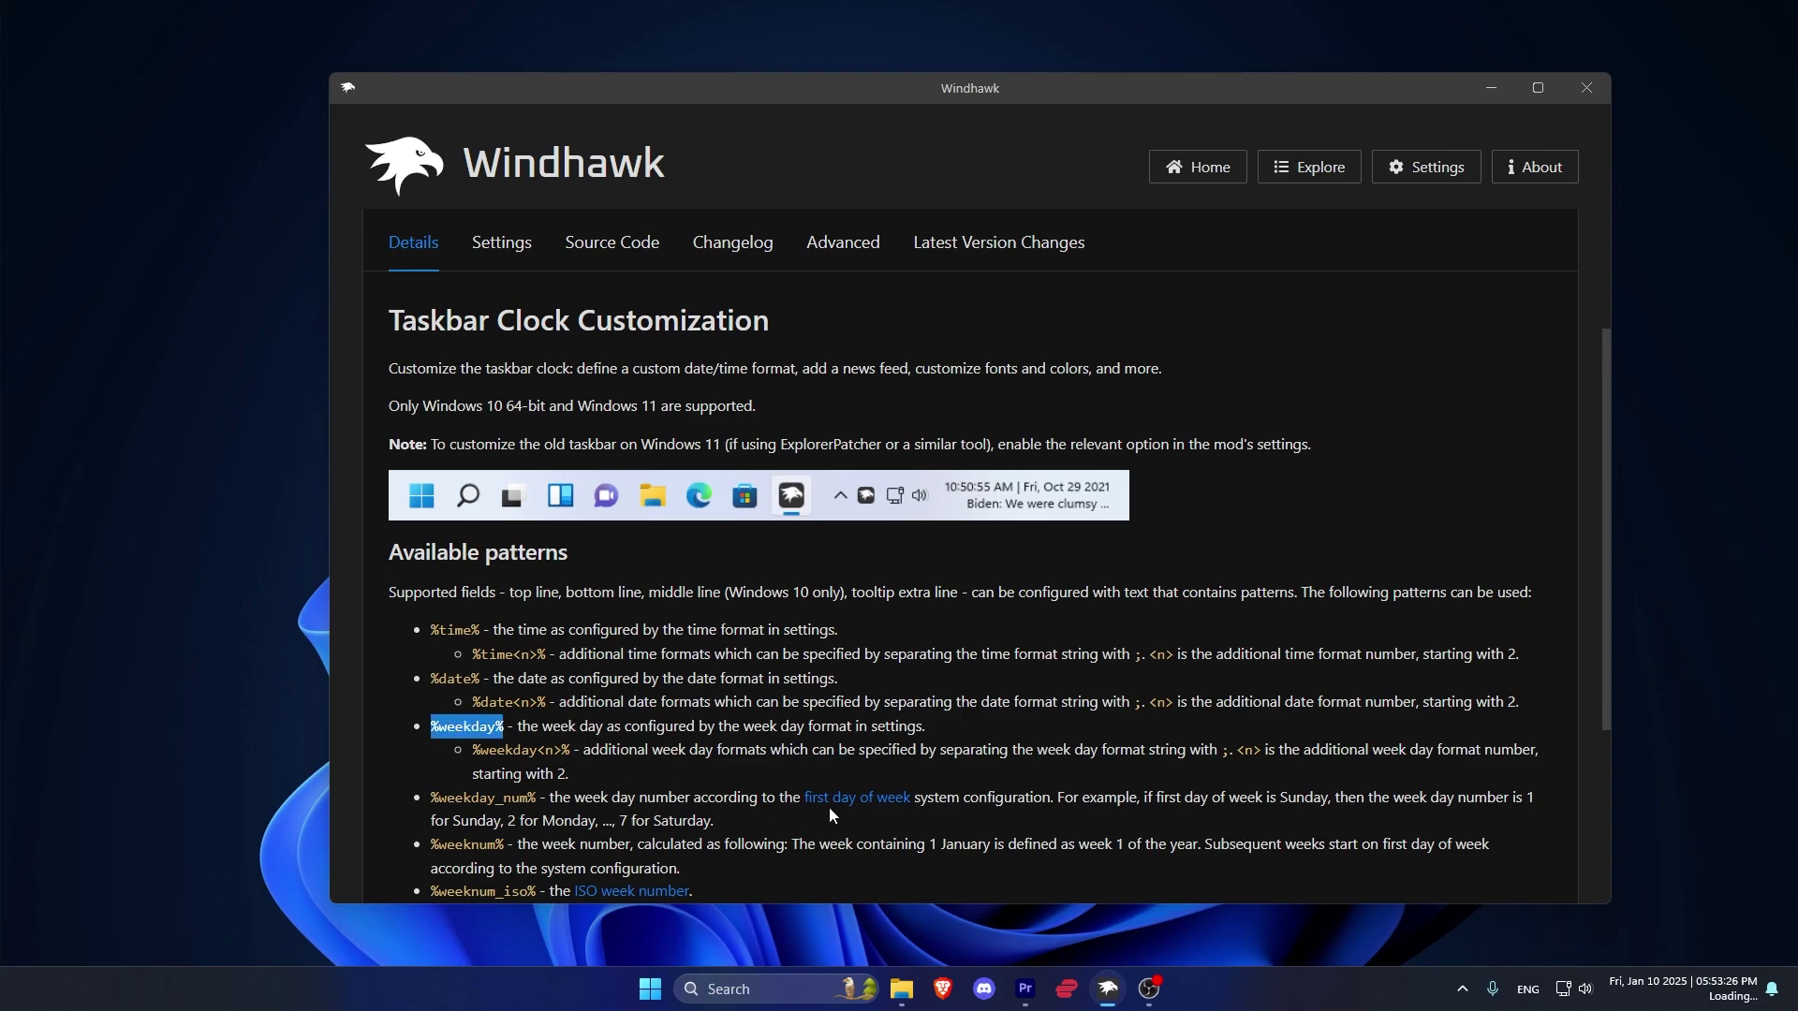
scroll(726, 689, up, 3)
click(498, 480)
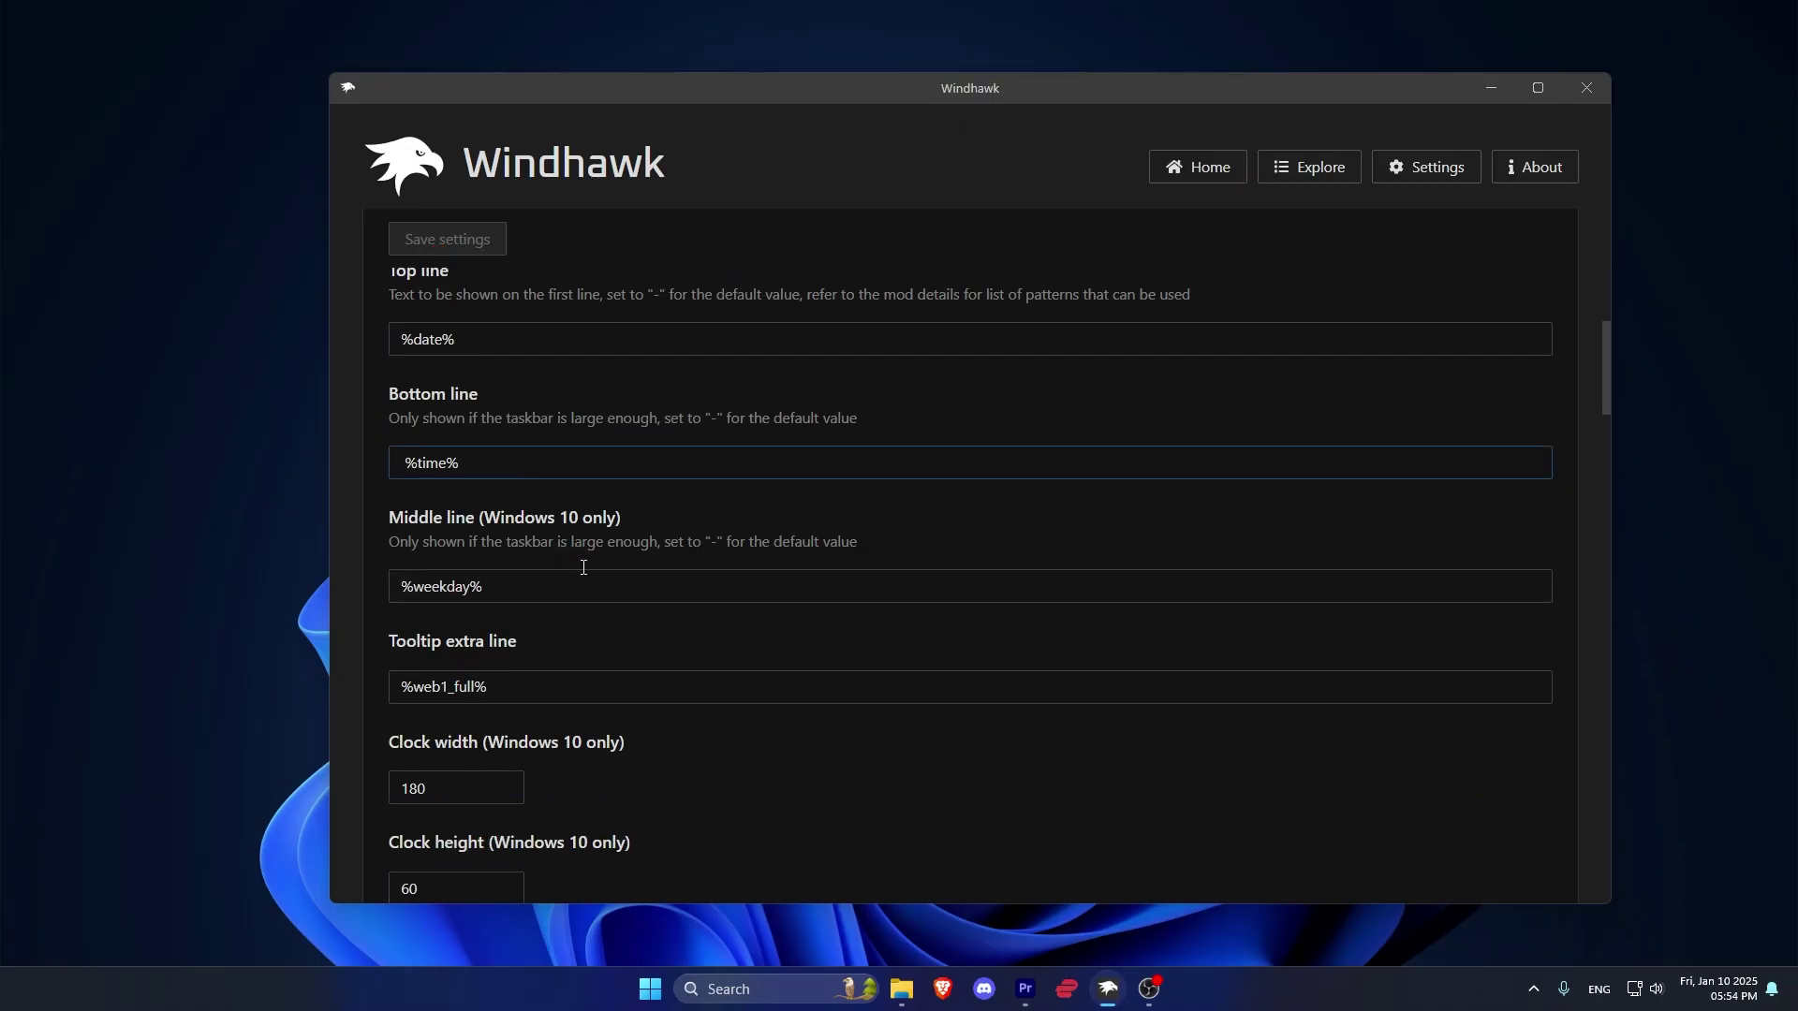
Empty the Middle line and Tooltip extra line fields.
click(497, 585)
key(ctrl+a)
key(BackSpace)
Save the clock mod's settings, leaving the clock showing date above time.
scroll(532, 611, down, 1)
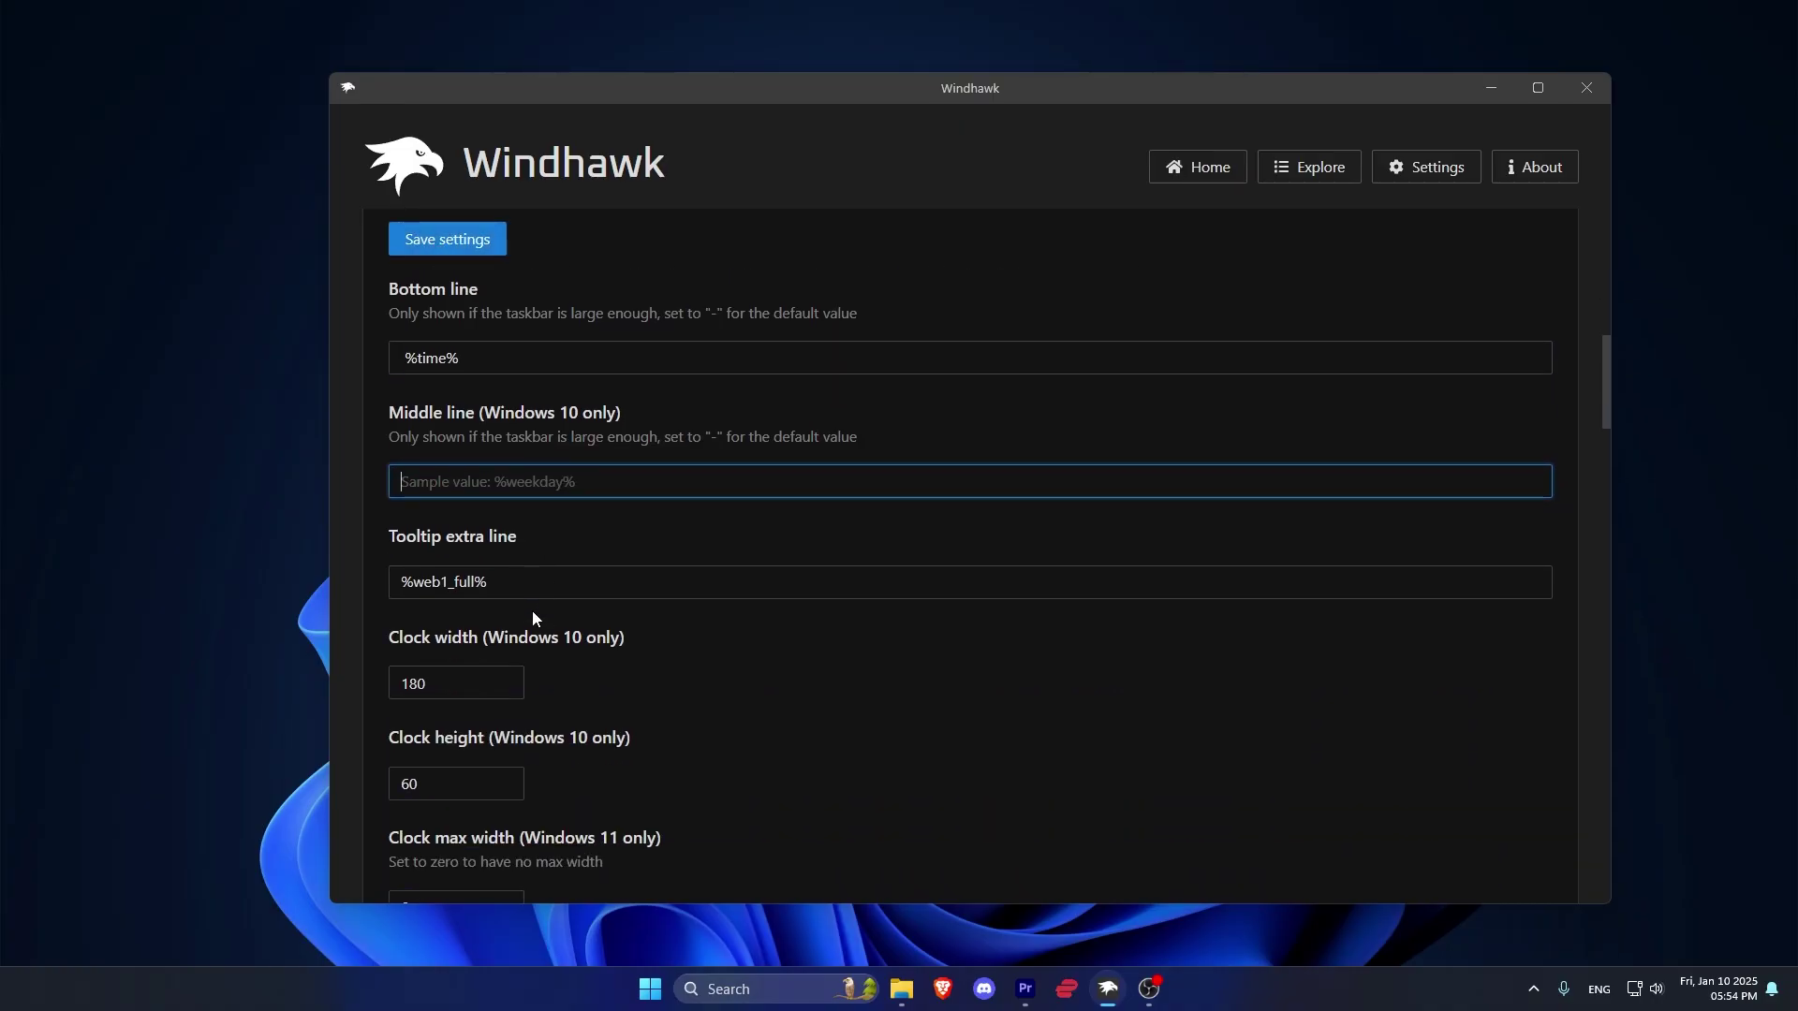
click(532, 583)
key(ctrl+a)
key(BackSpace)
click(427, 245)
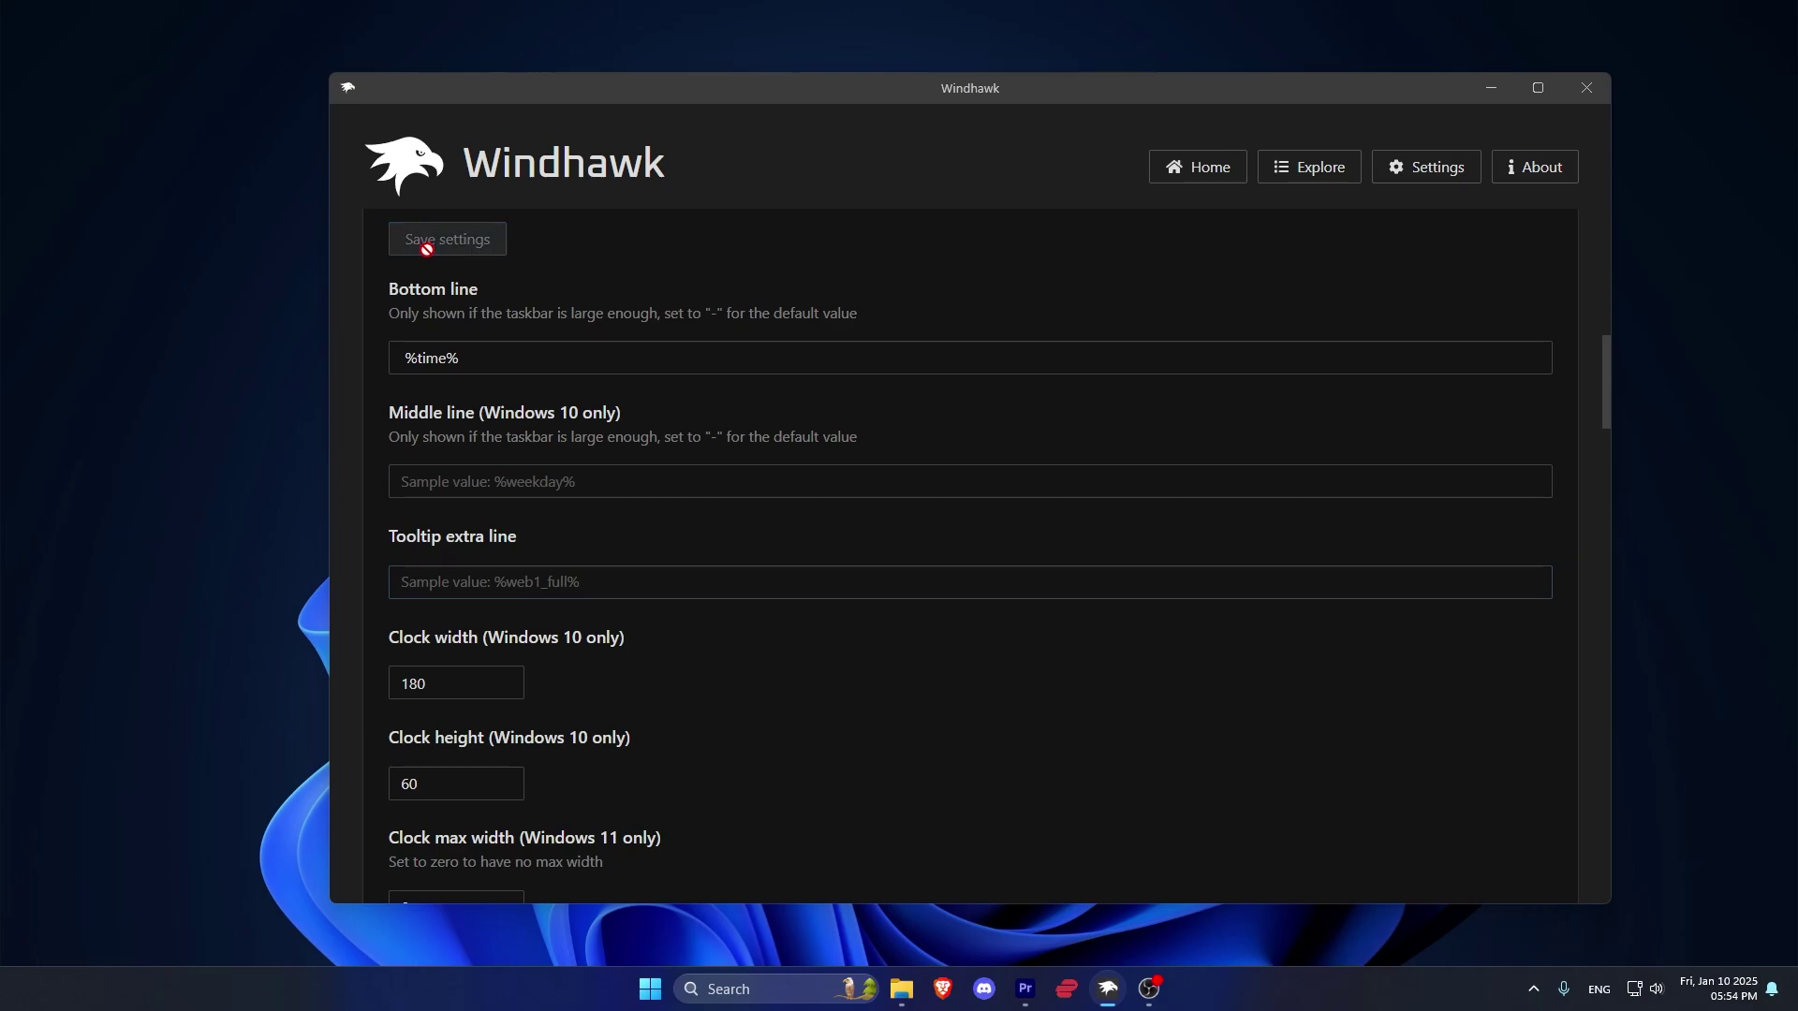
scroll(513, 511, down, 1)
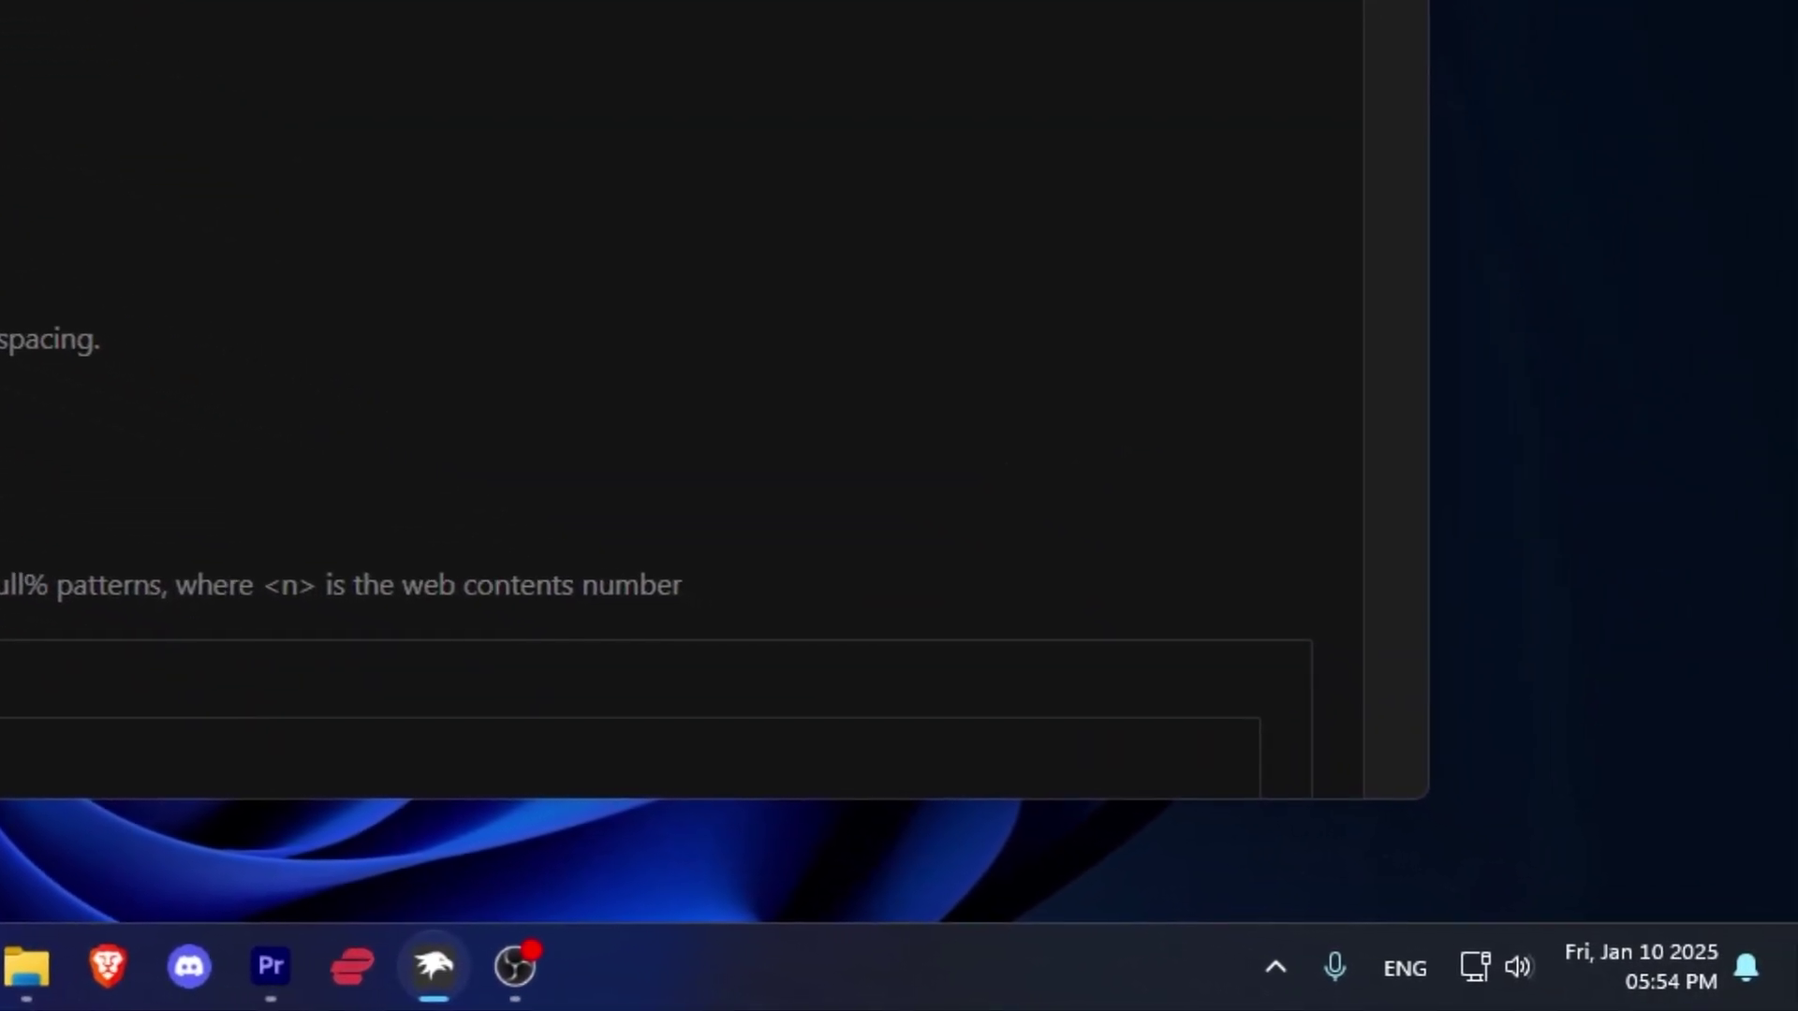
scroll(609, 468, down, 3)
scroll(608, 468, down, 2)
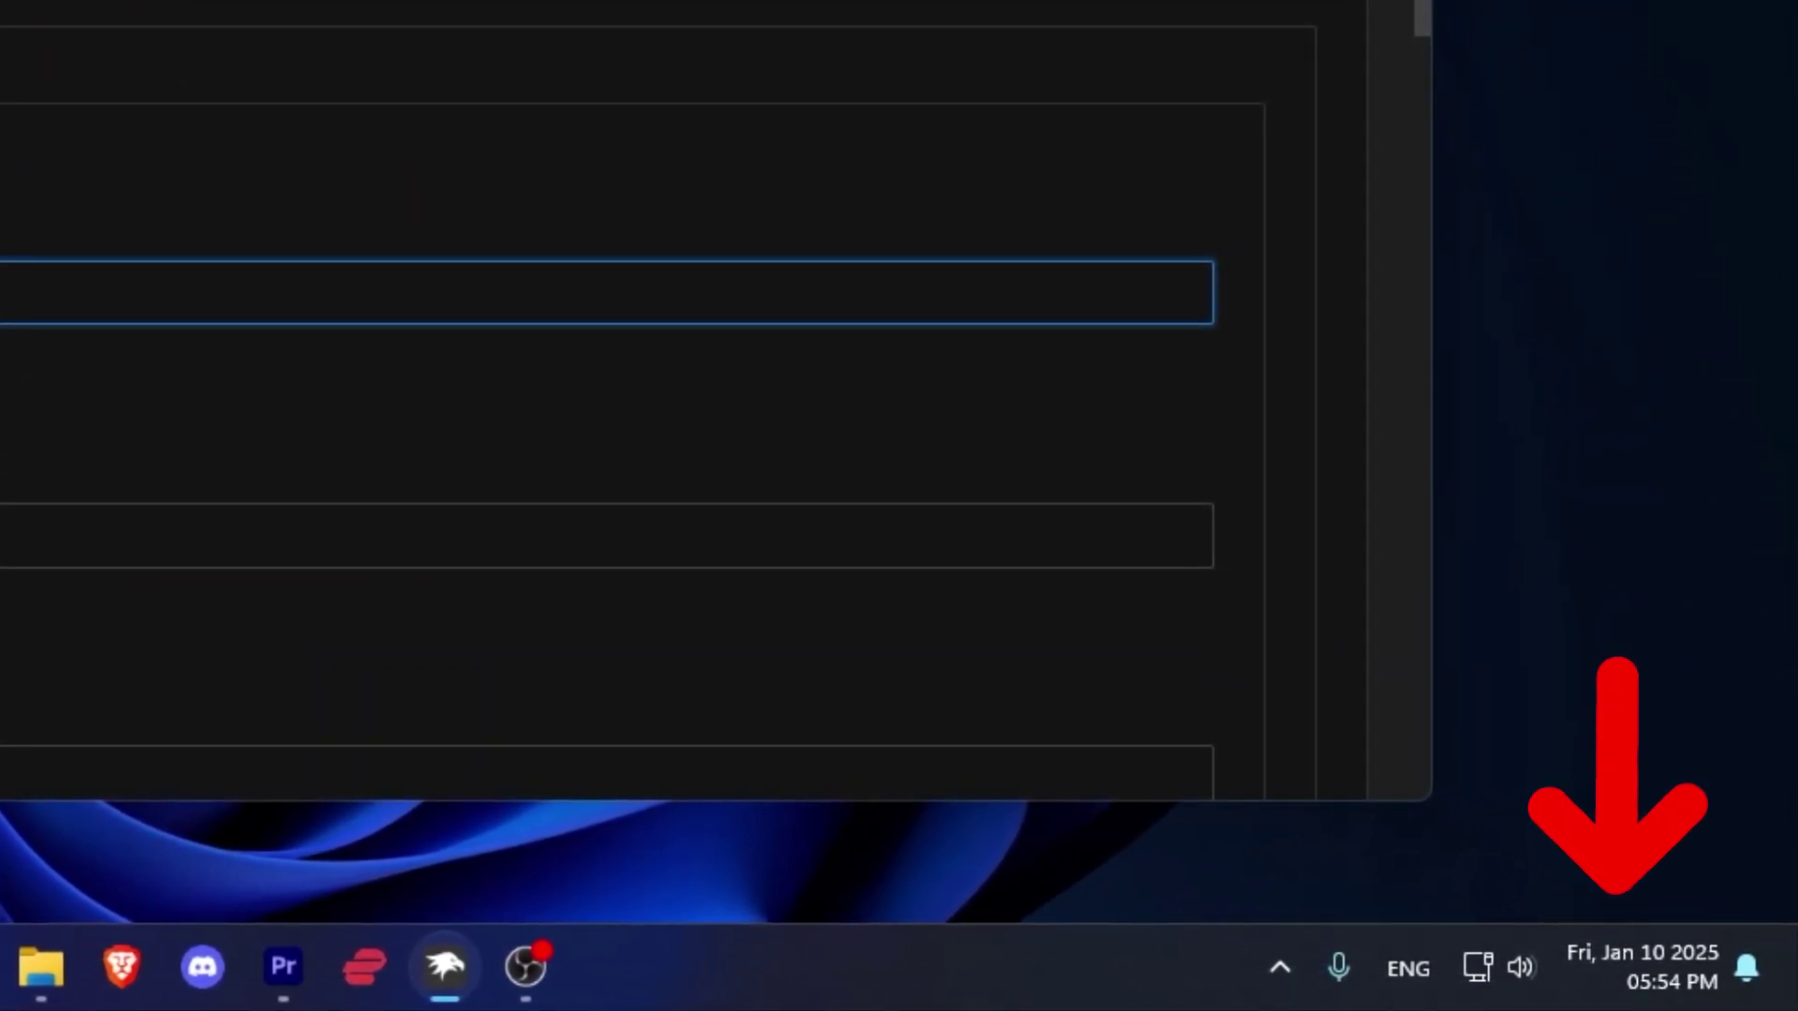
scroll(609, 403, down, 2)
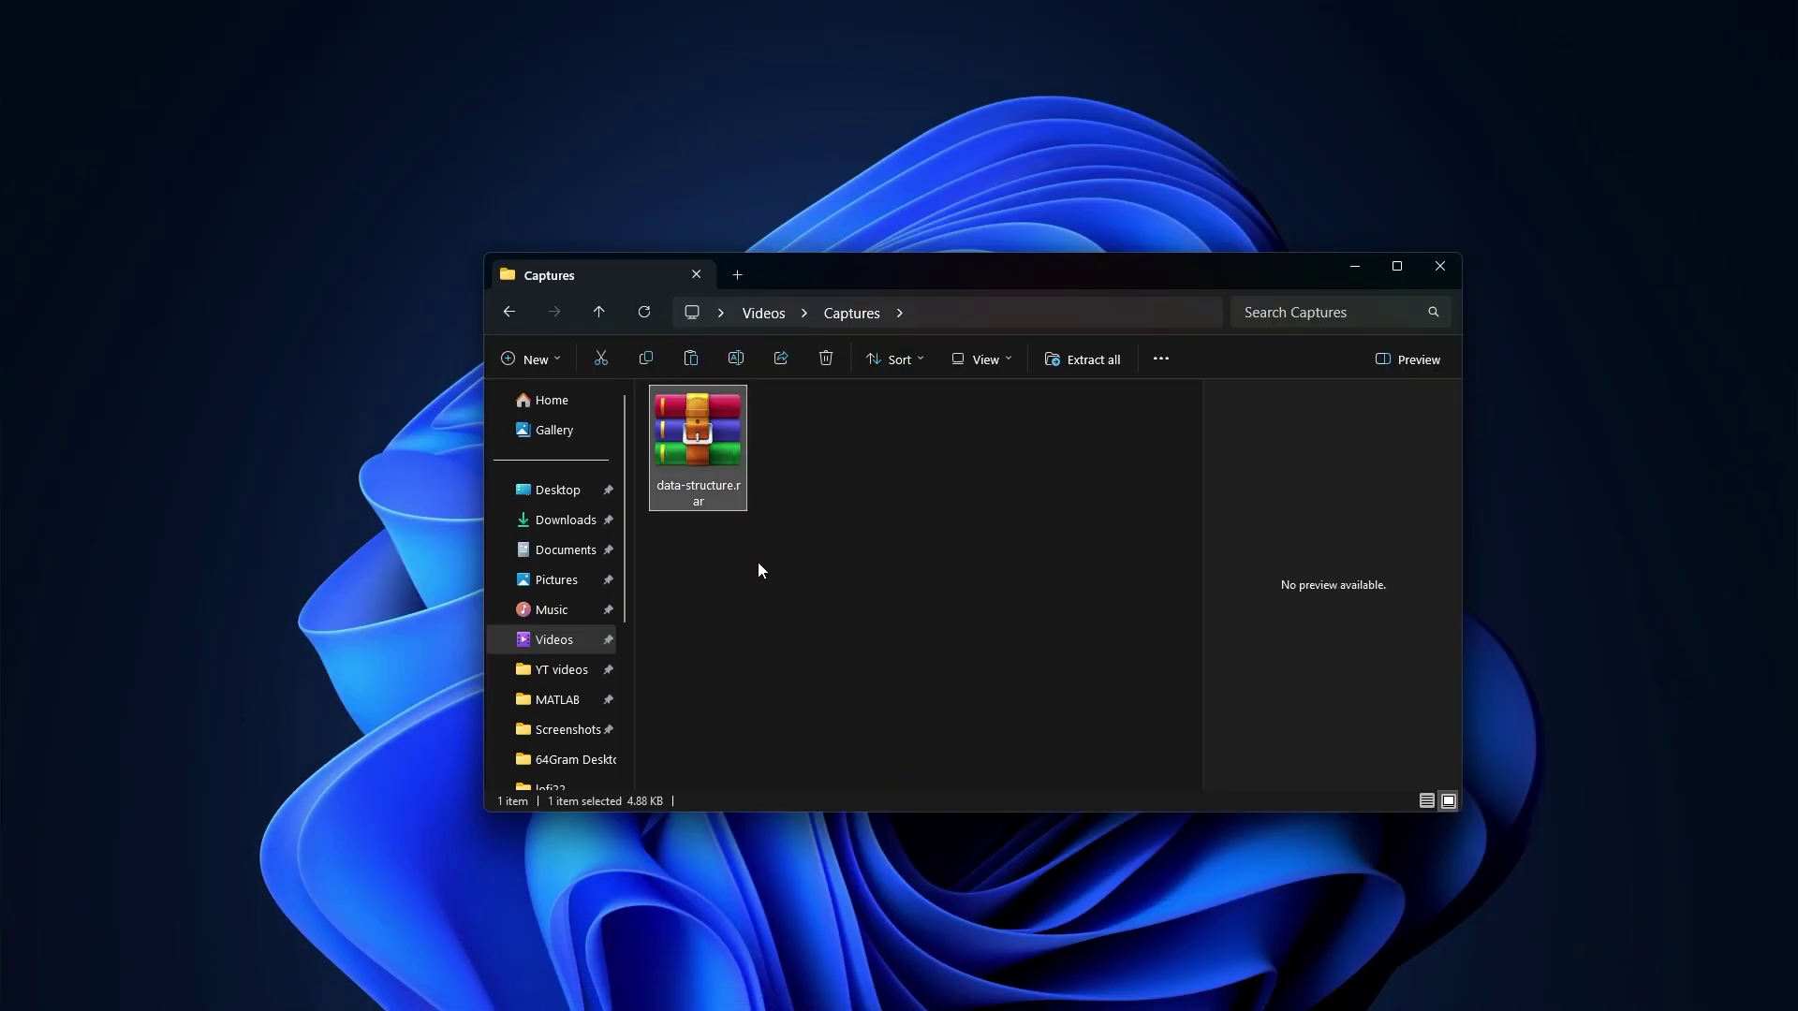
Change data-structure.rar's extension to zip and view the extension warning mod's details.
key(F2)
key(End)
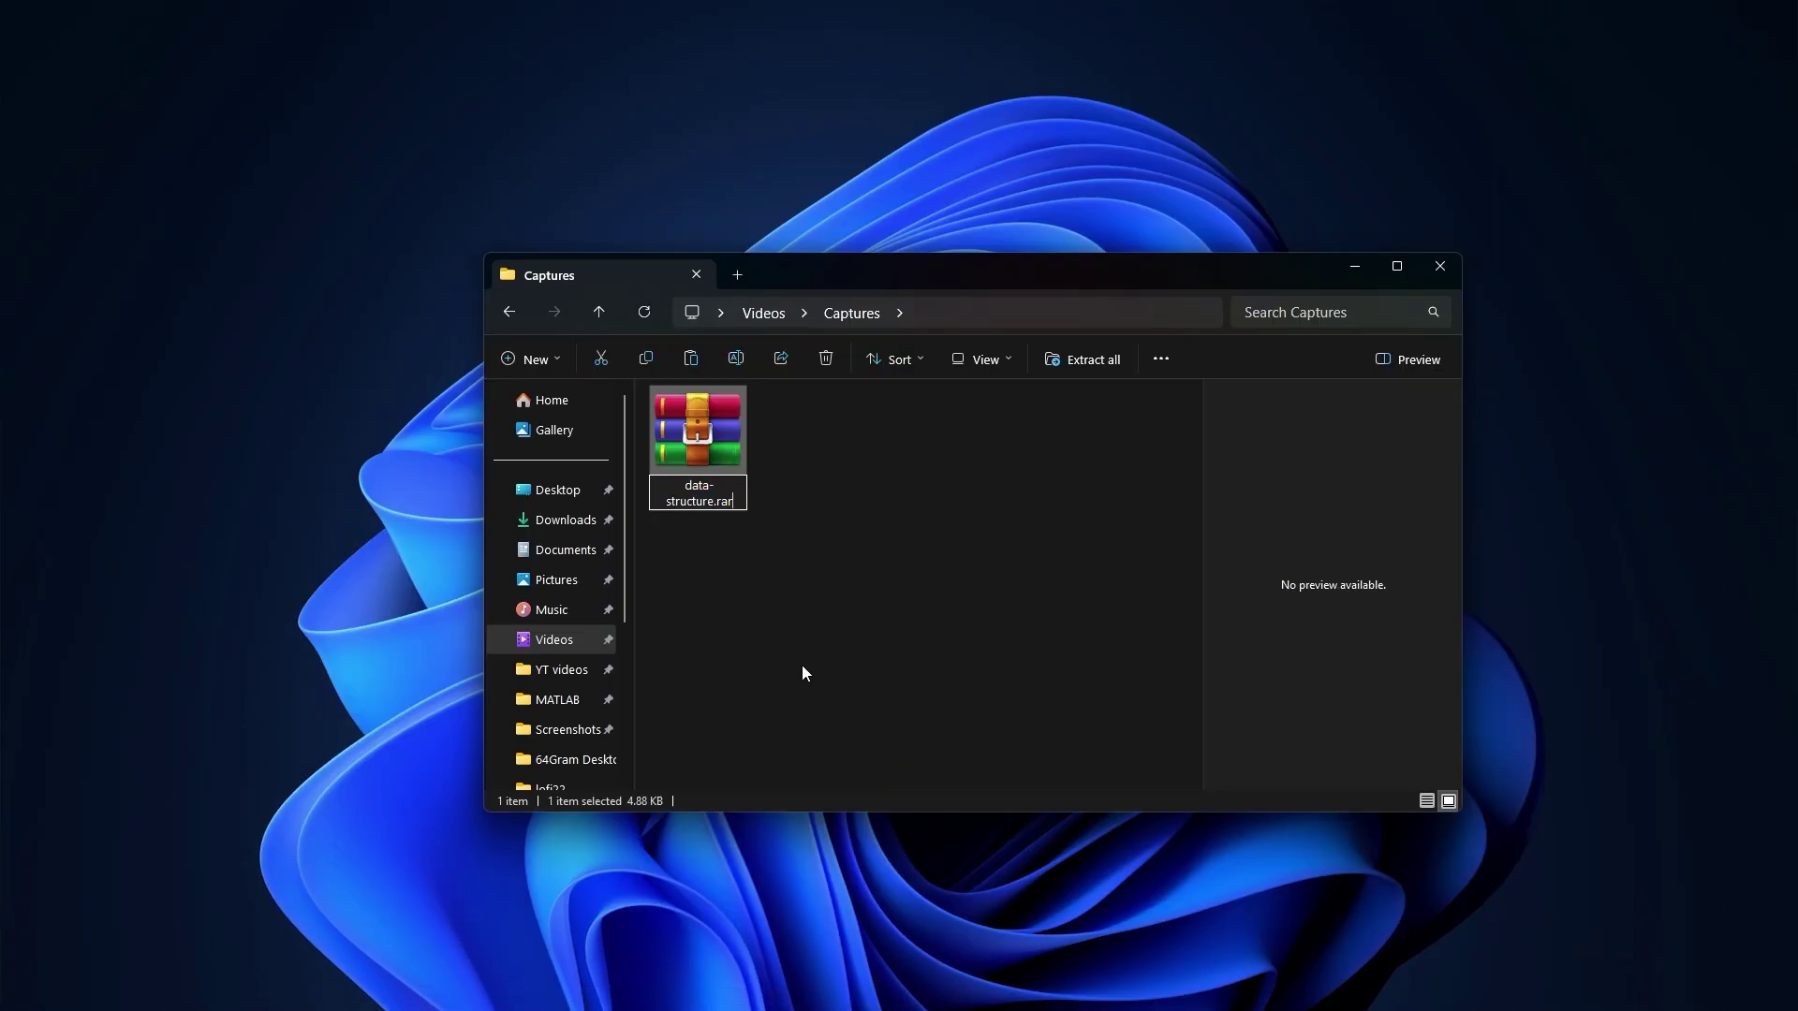
key(BackSpace)
key(BackSpace)
key(BackSpace)
text(zip)
key(Return)
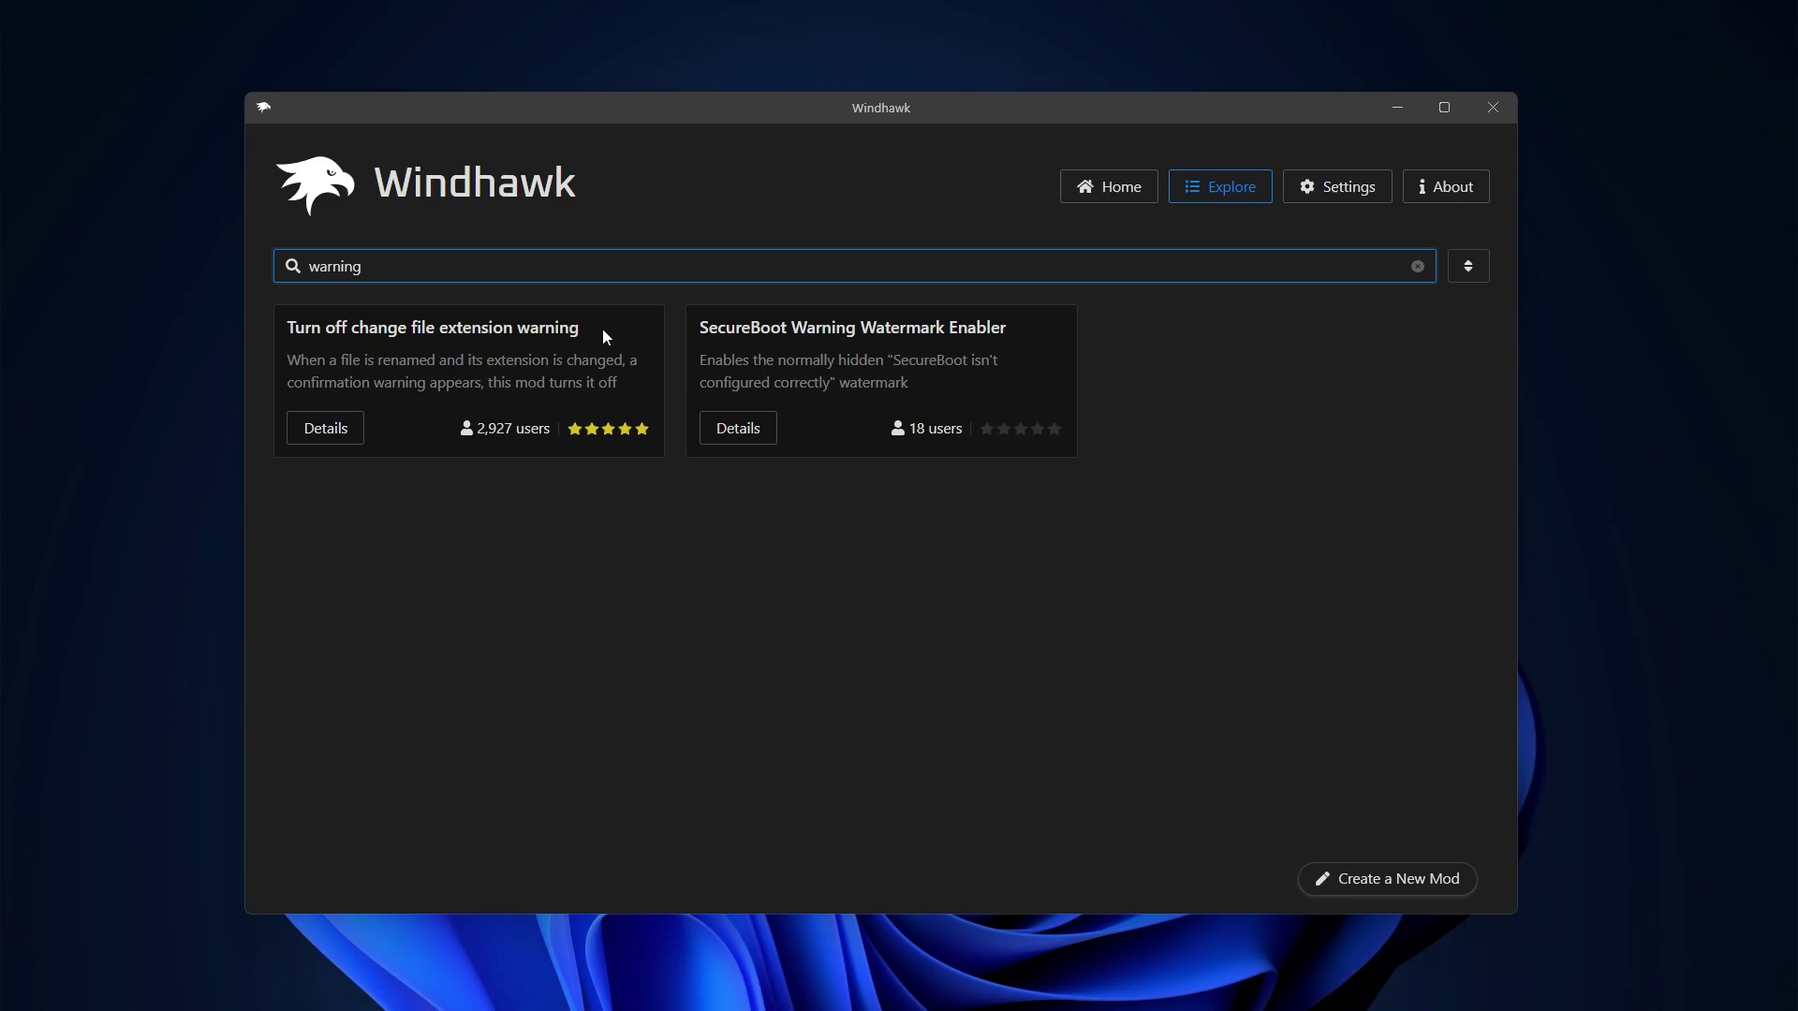
drag(603, 328, 323, 330)
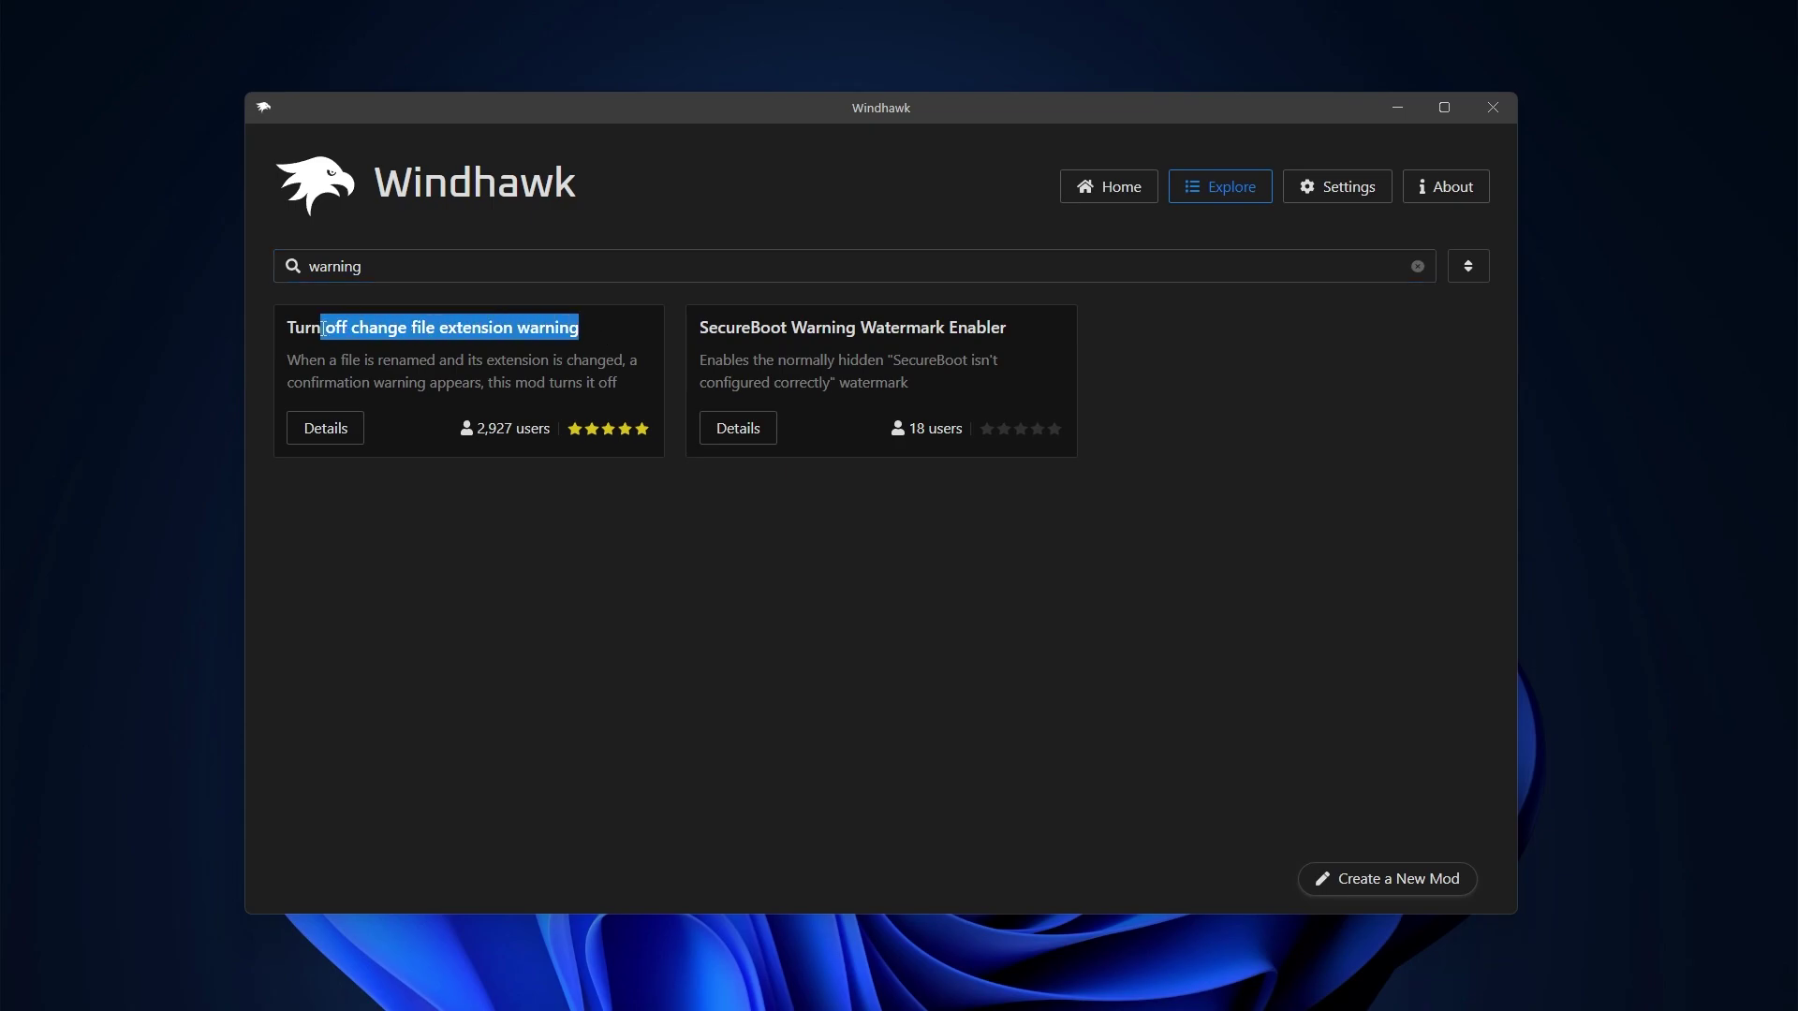
click(301, 423)
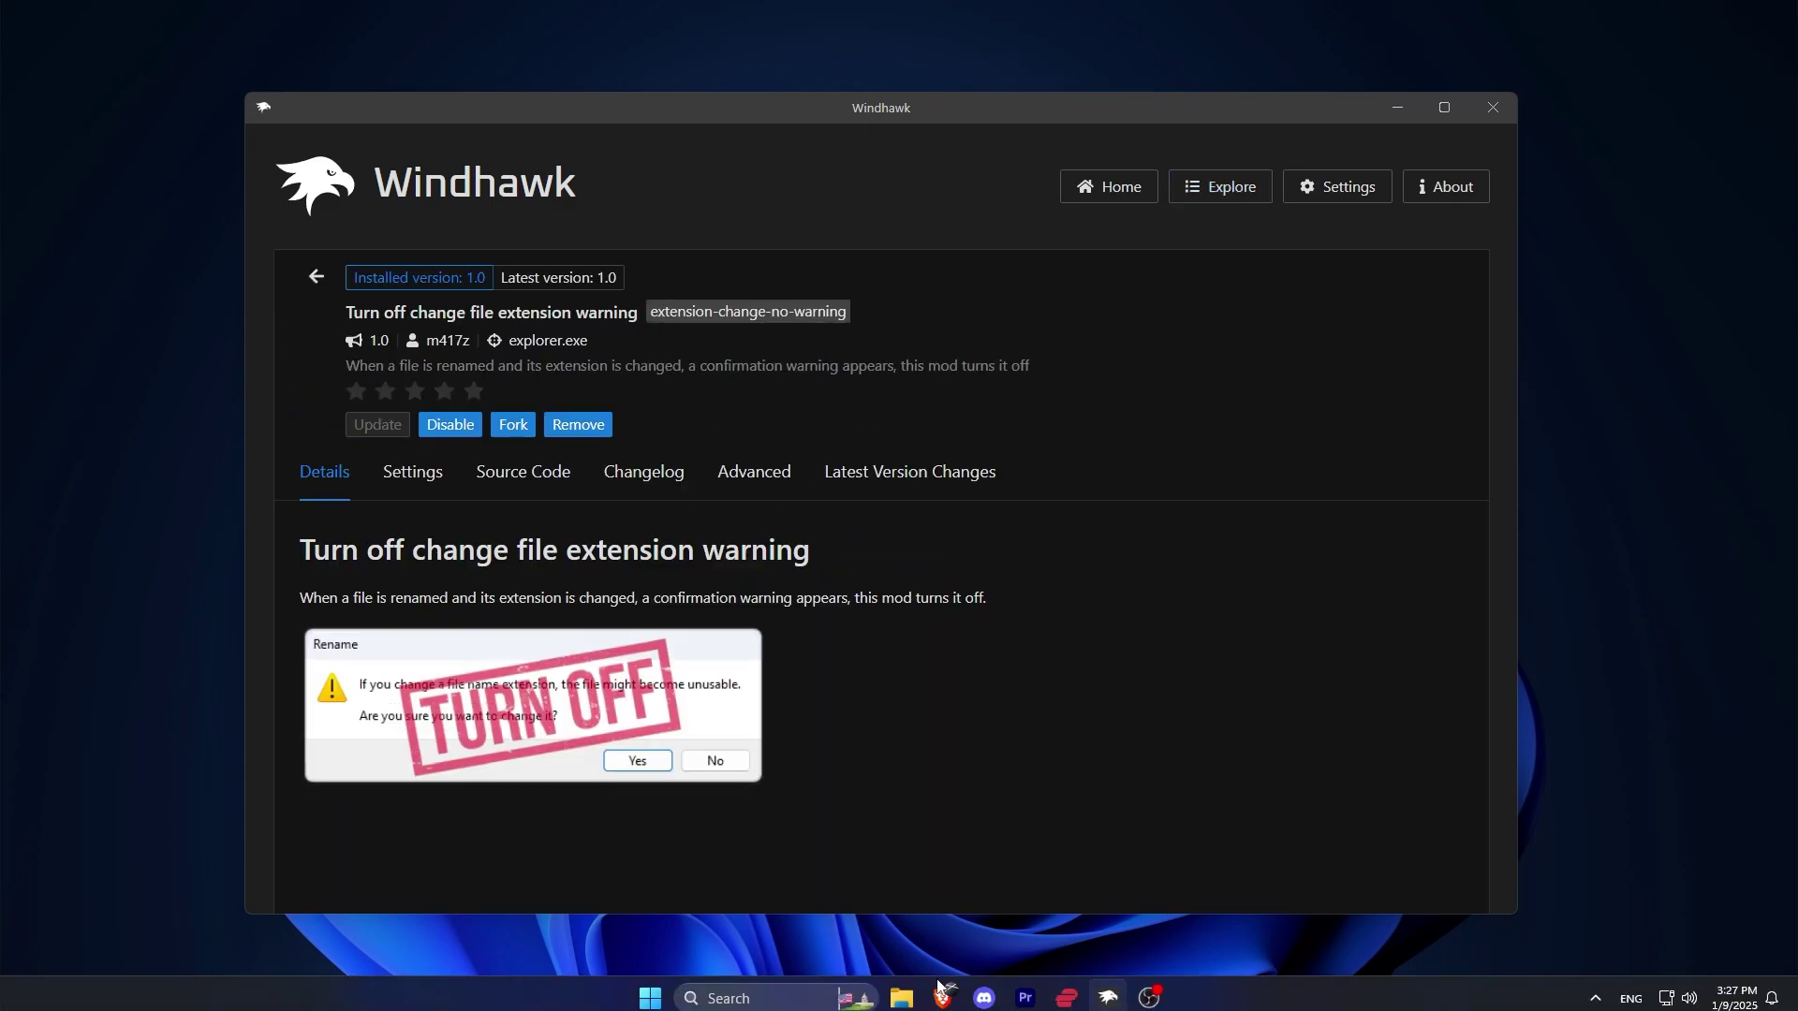
Back in File Explorer, confirm the rename to data-structure.zip with no warning.
click(899, 989)
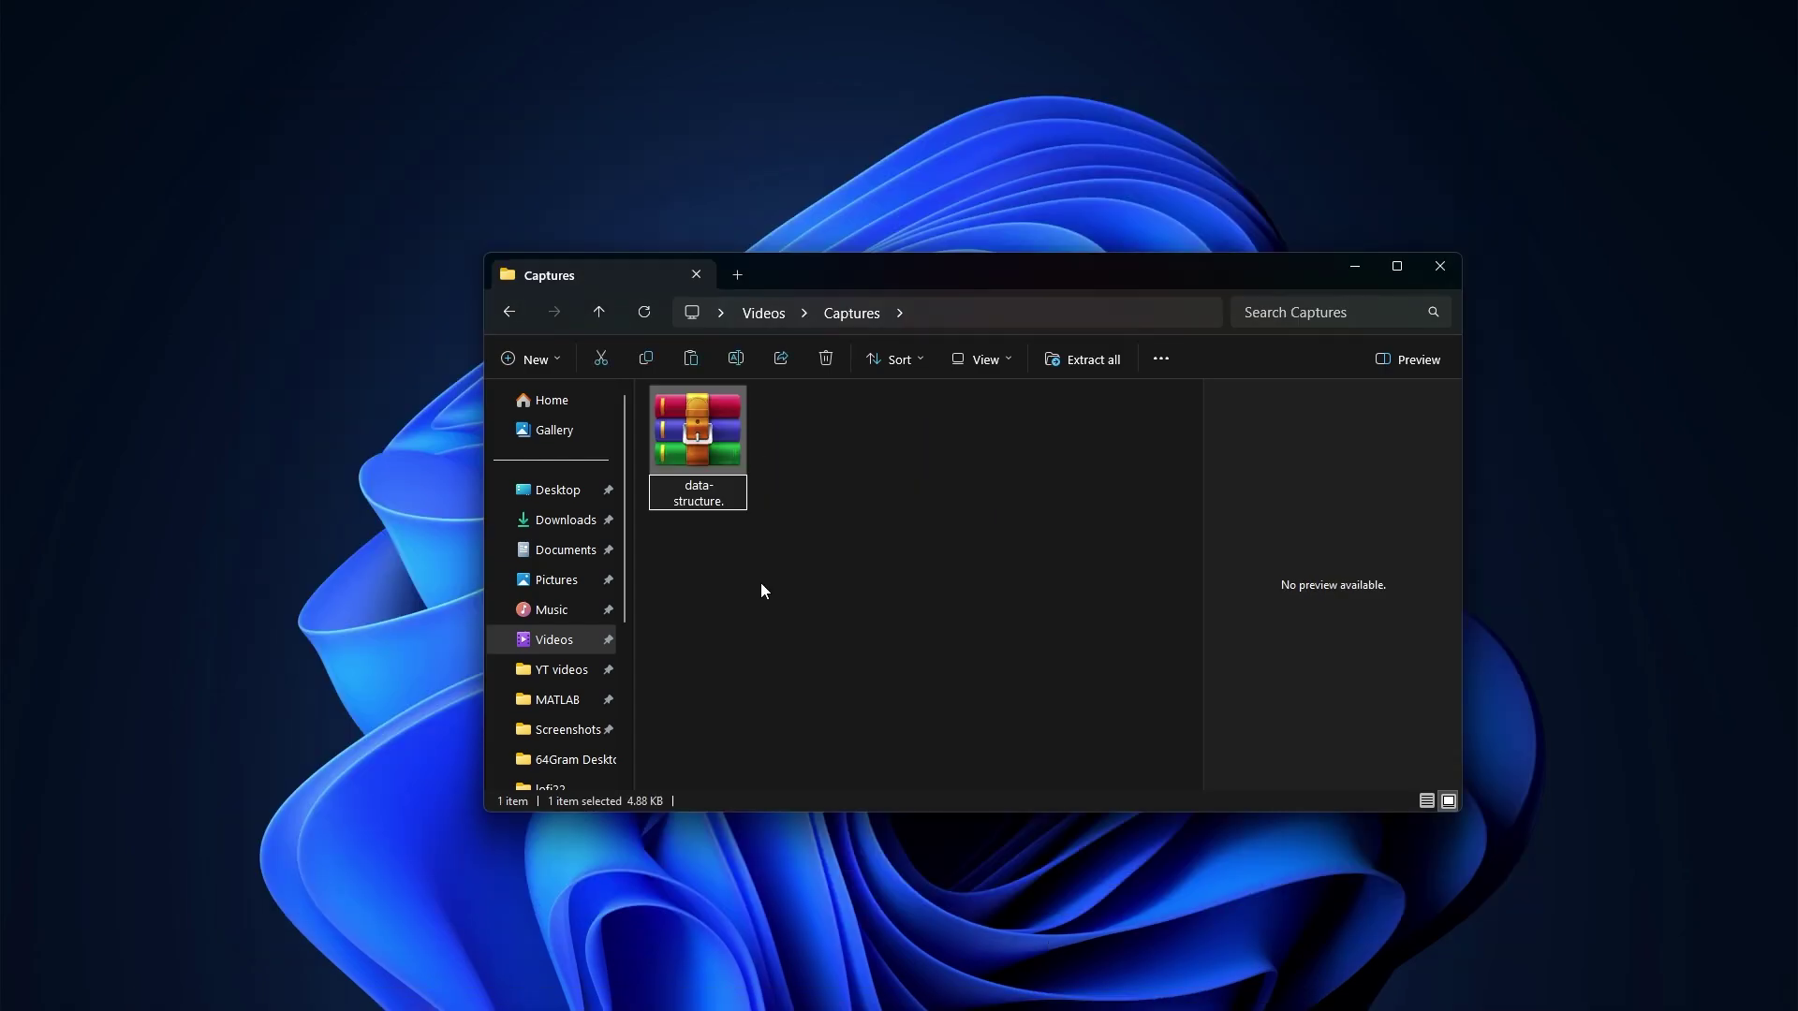
text(zip)
key(Return)
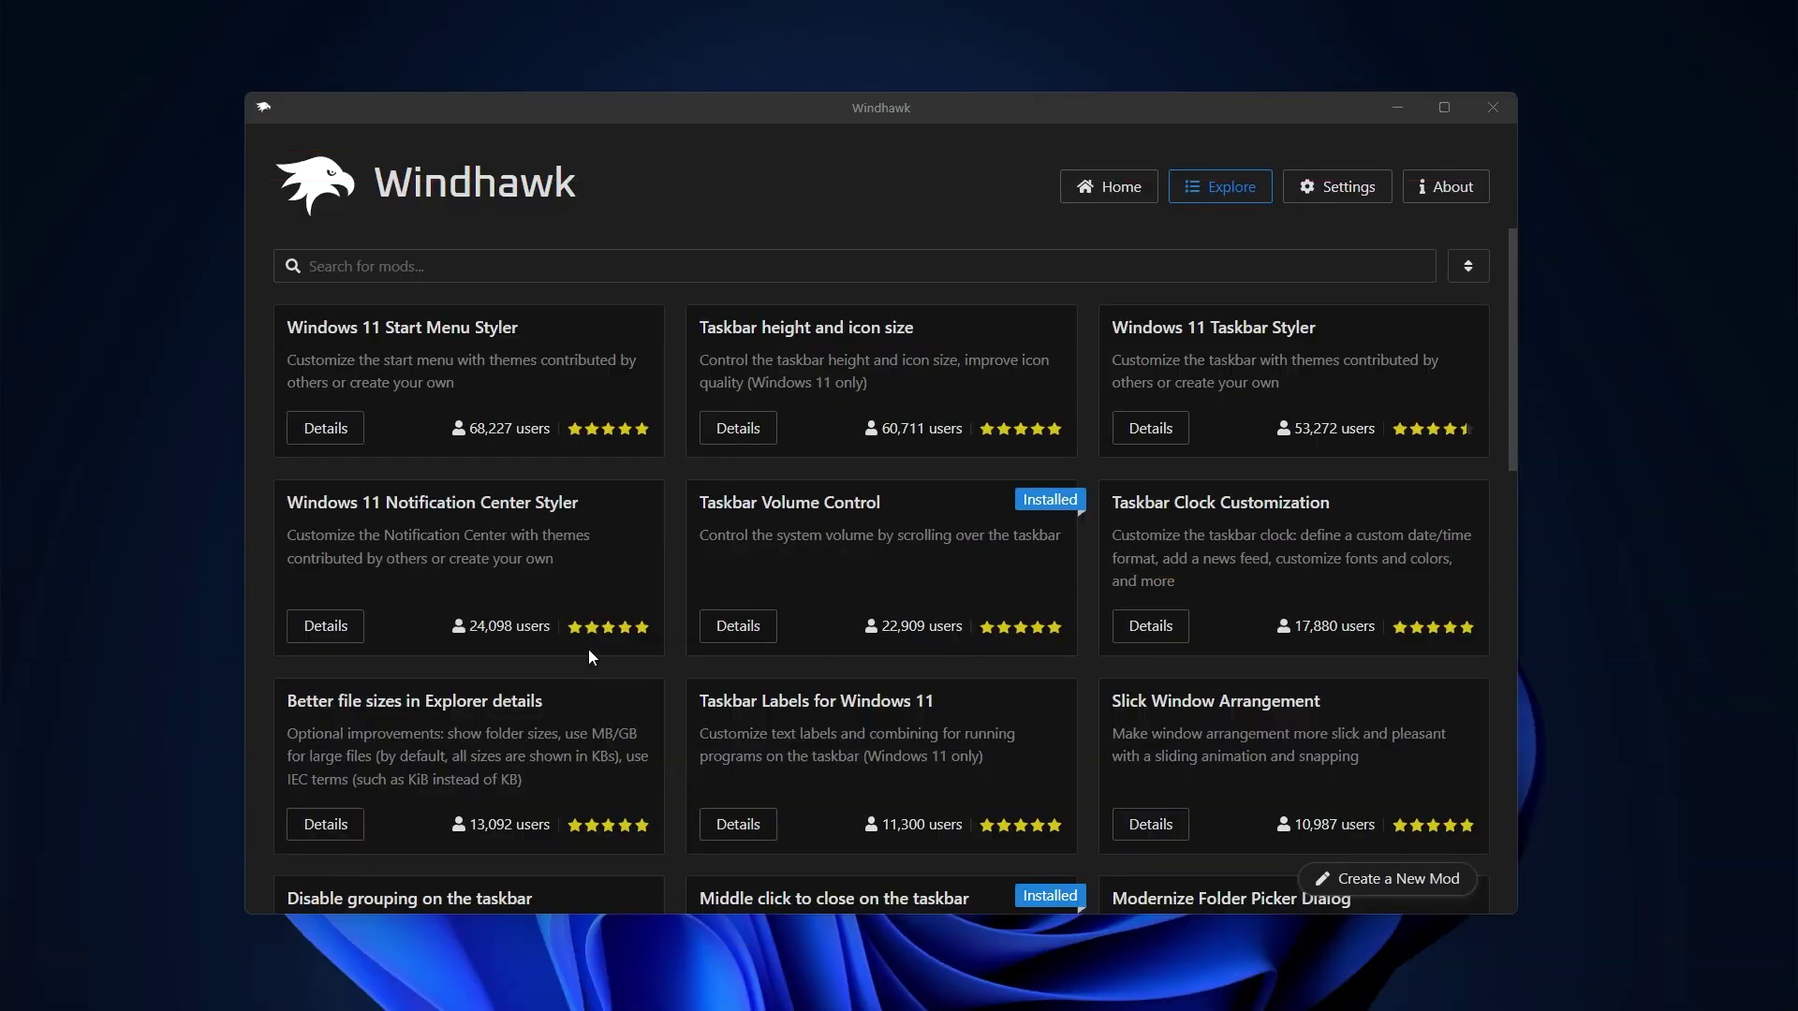
Search 'scroll tab', install Chrome/Edge scroll tabs with mouse wheel, and switch to Chrome.
click(402, 266)
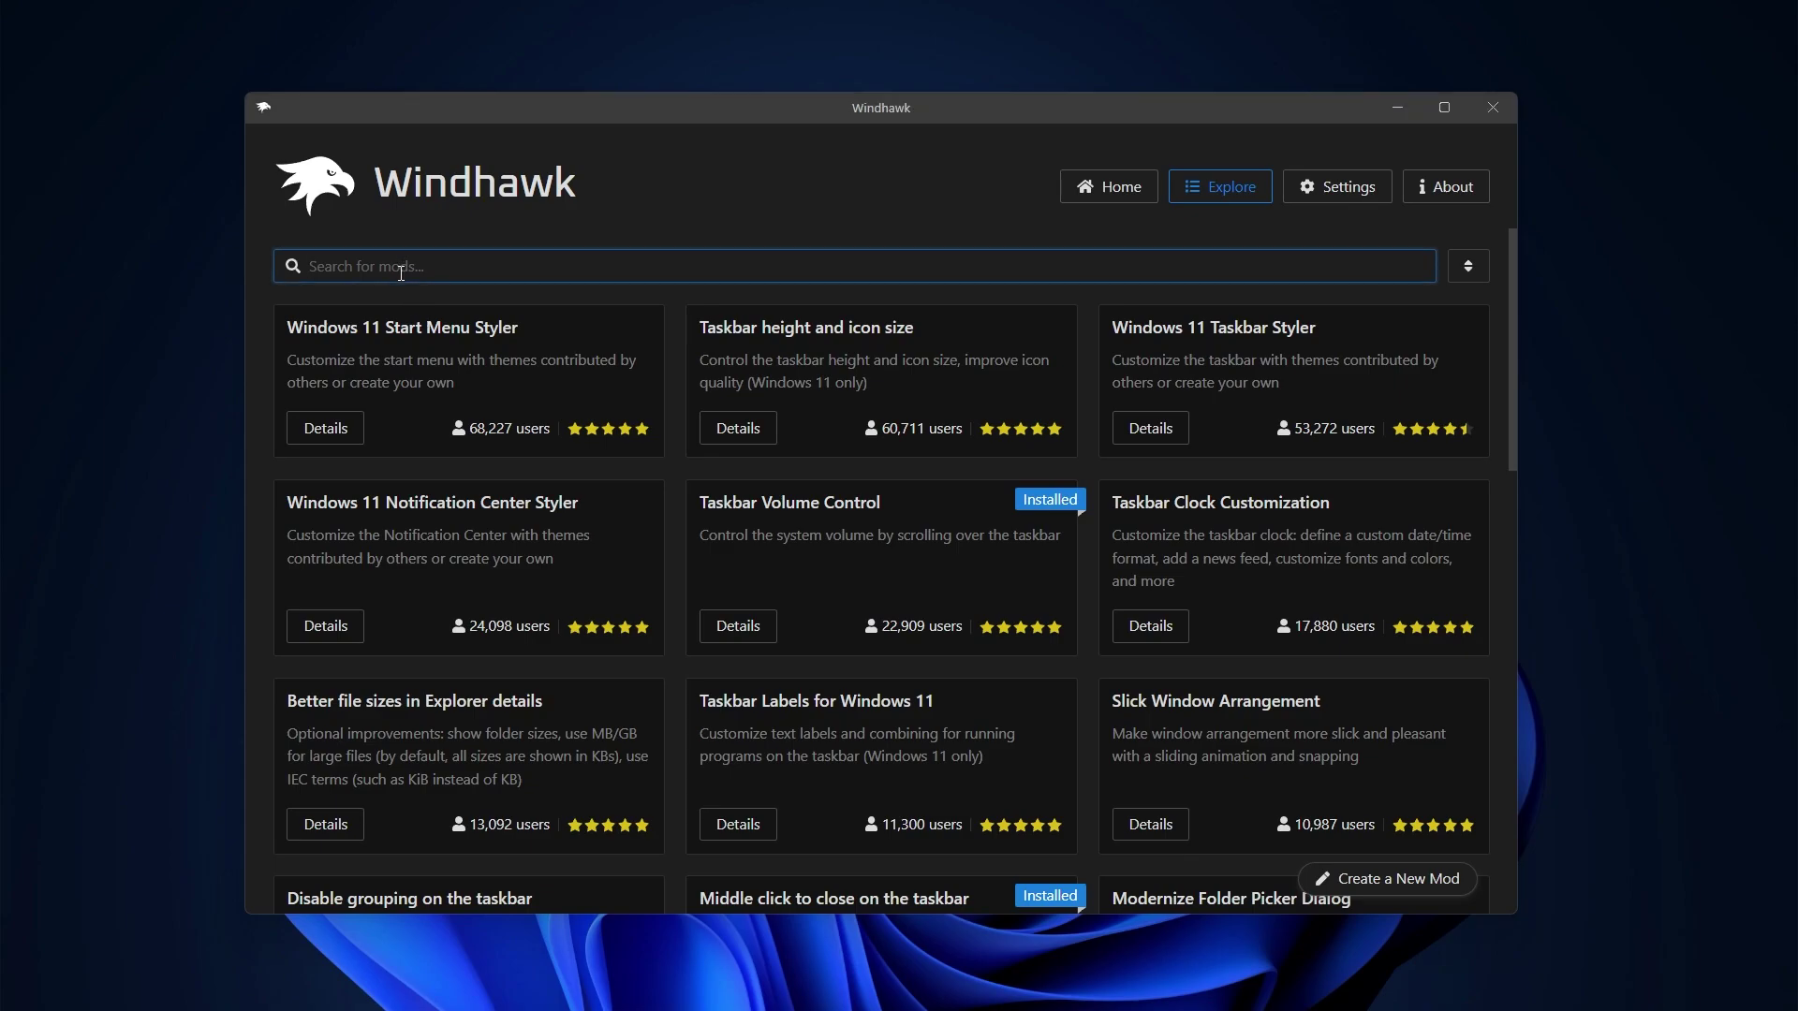
text(scroll )
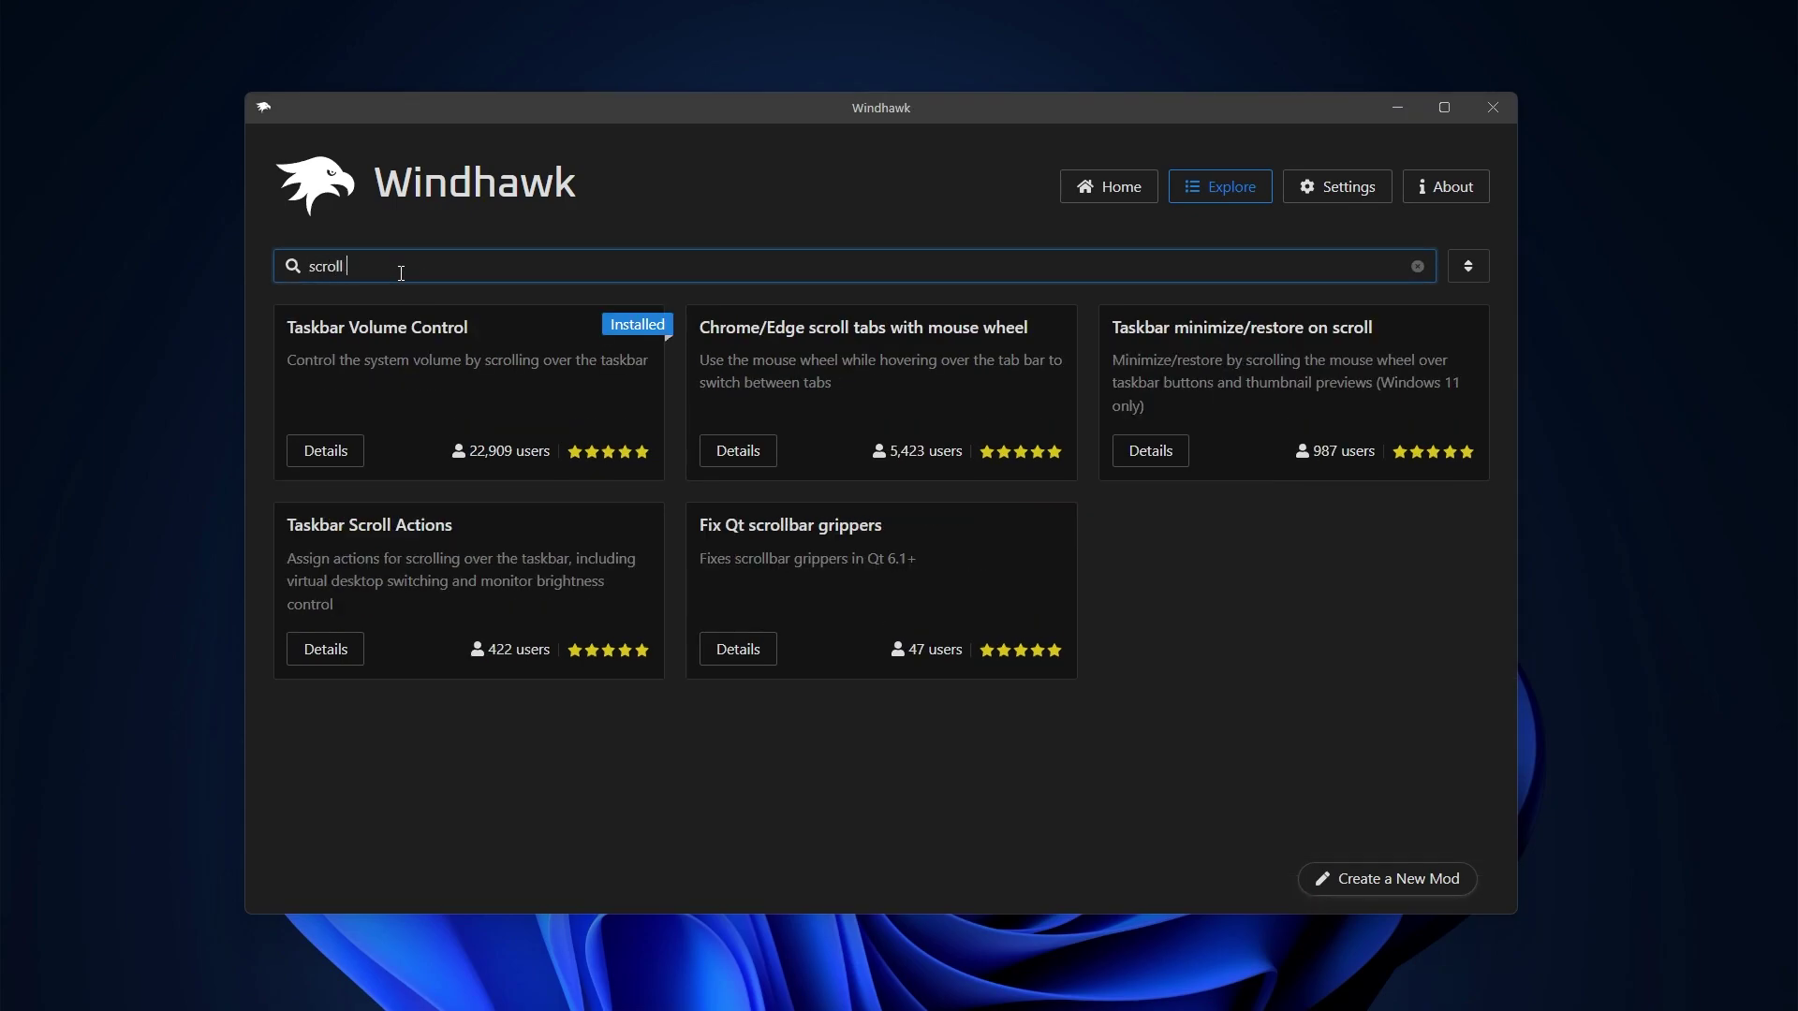
text(tab)
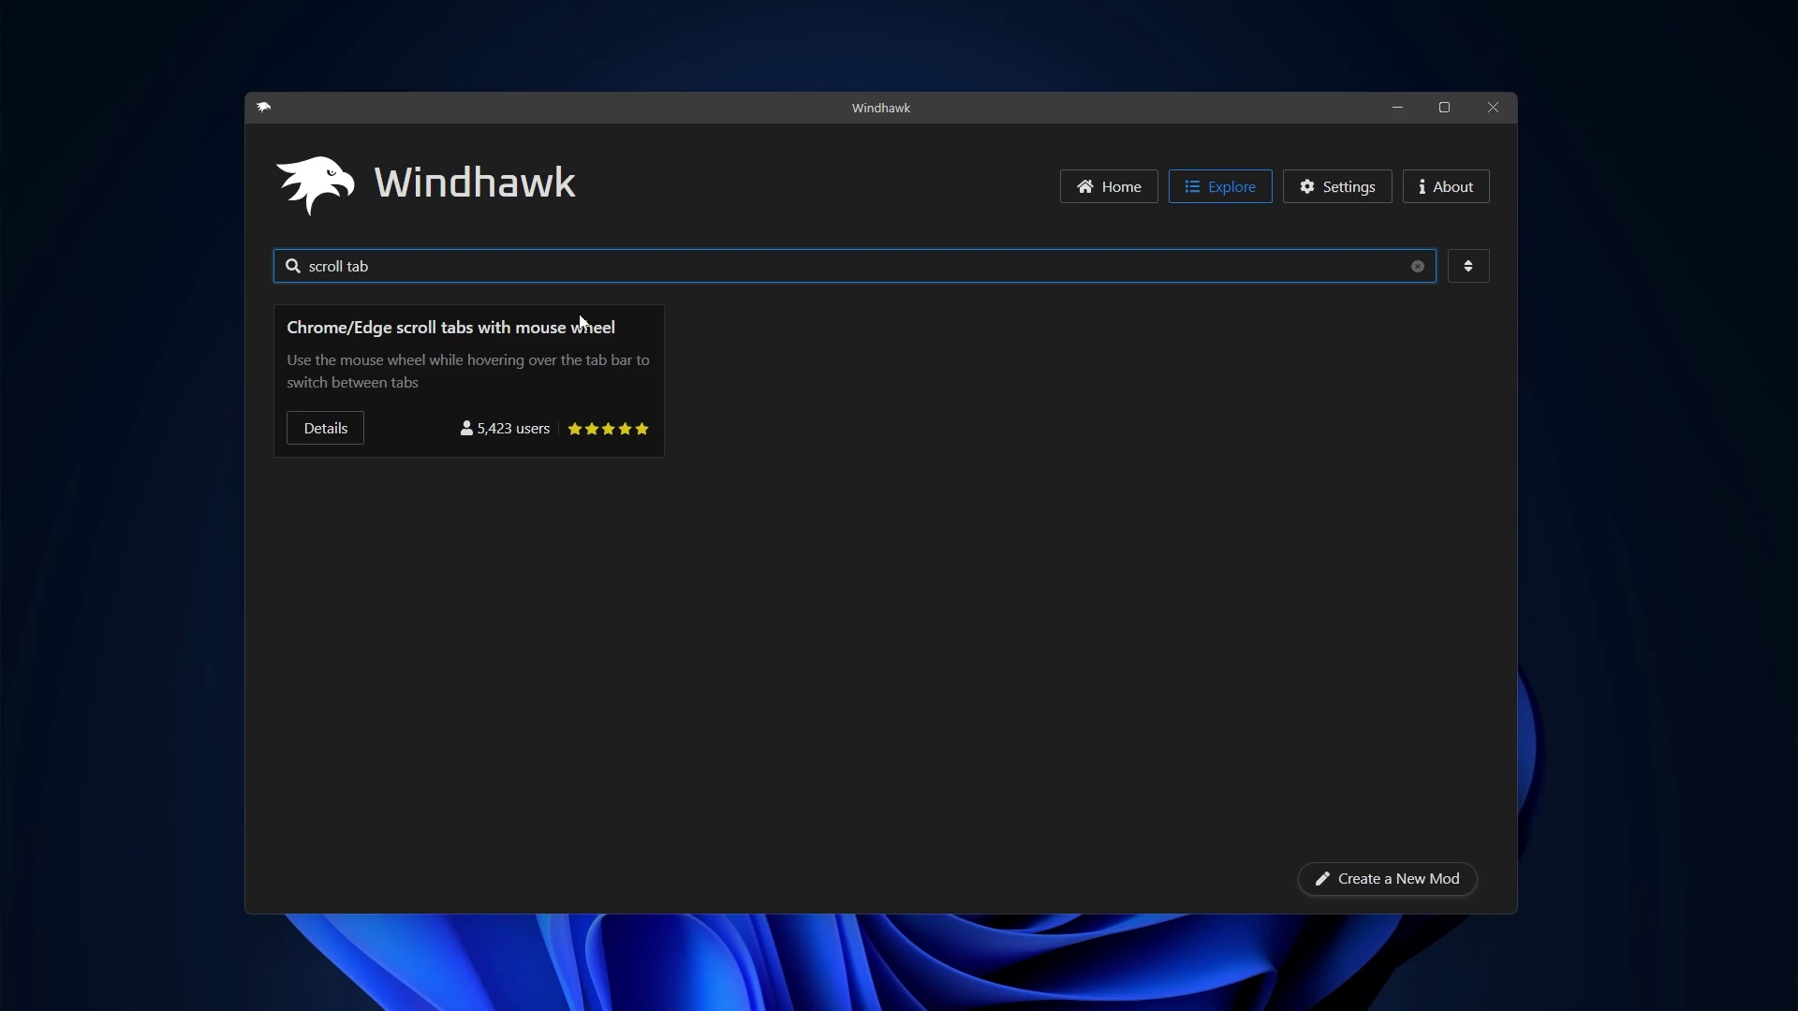
drag(619, 327, 338, 335)
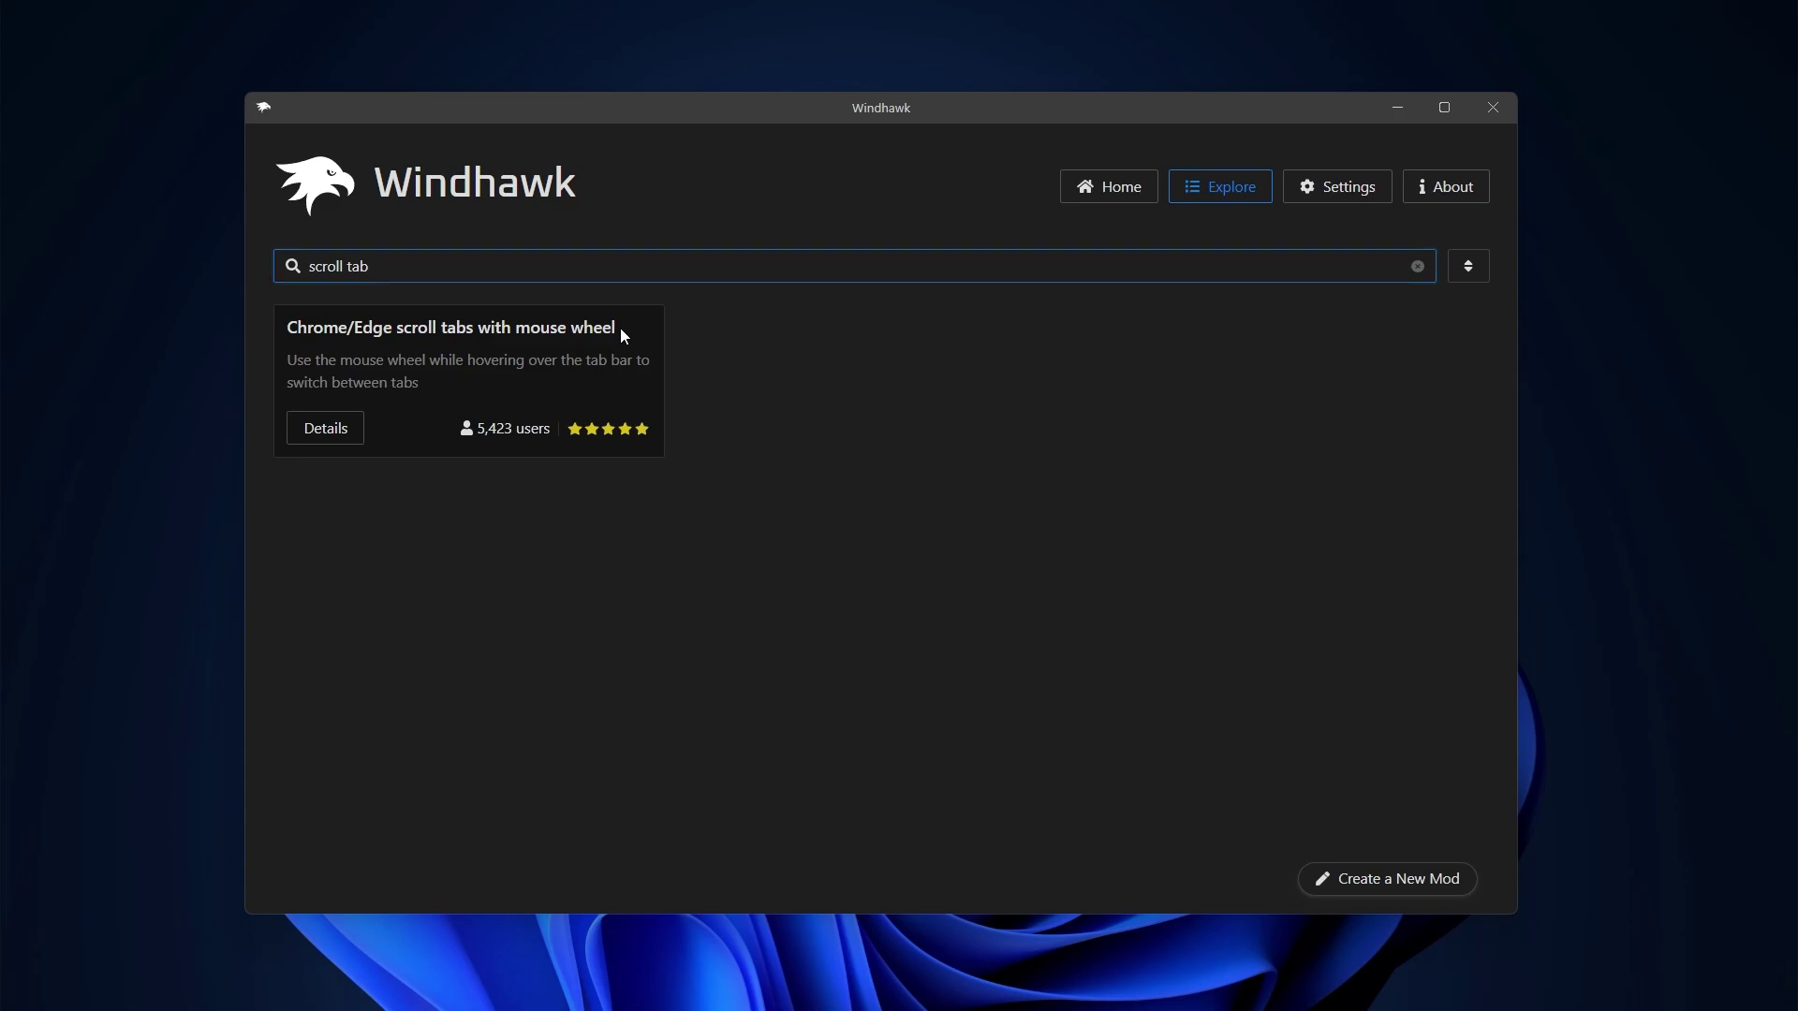
click(327, 440)
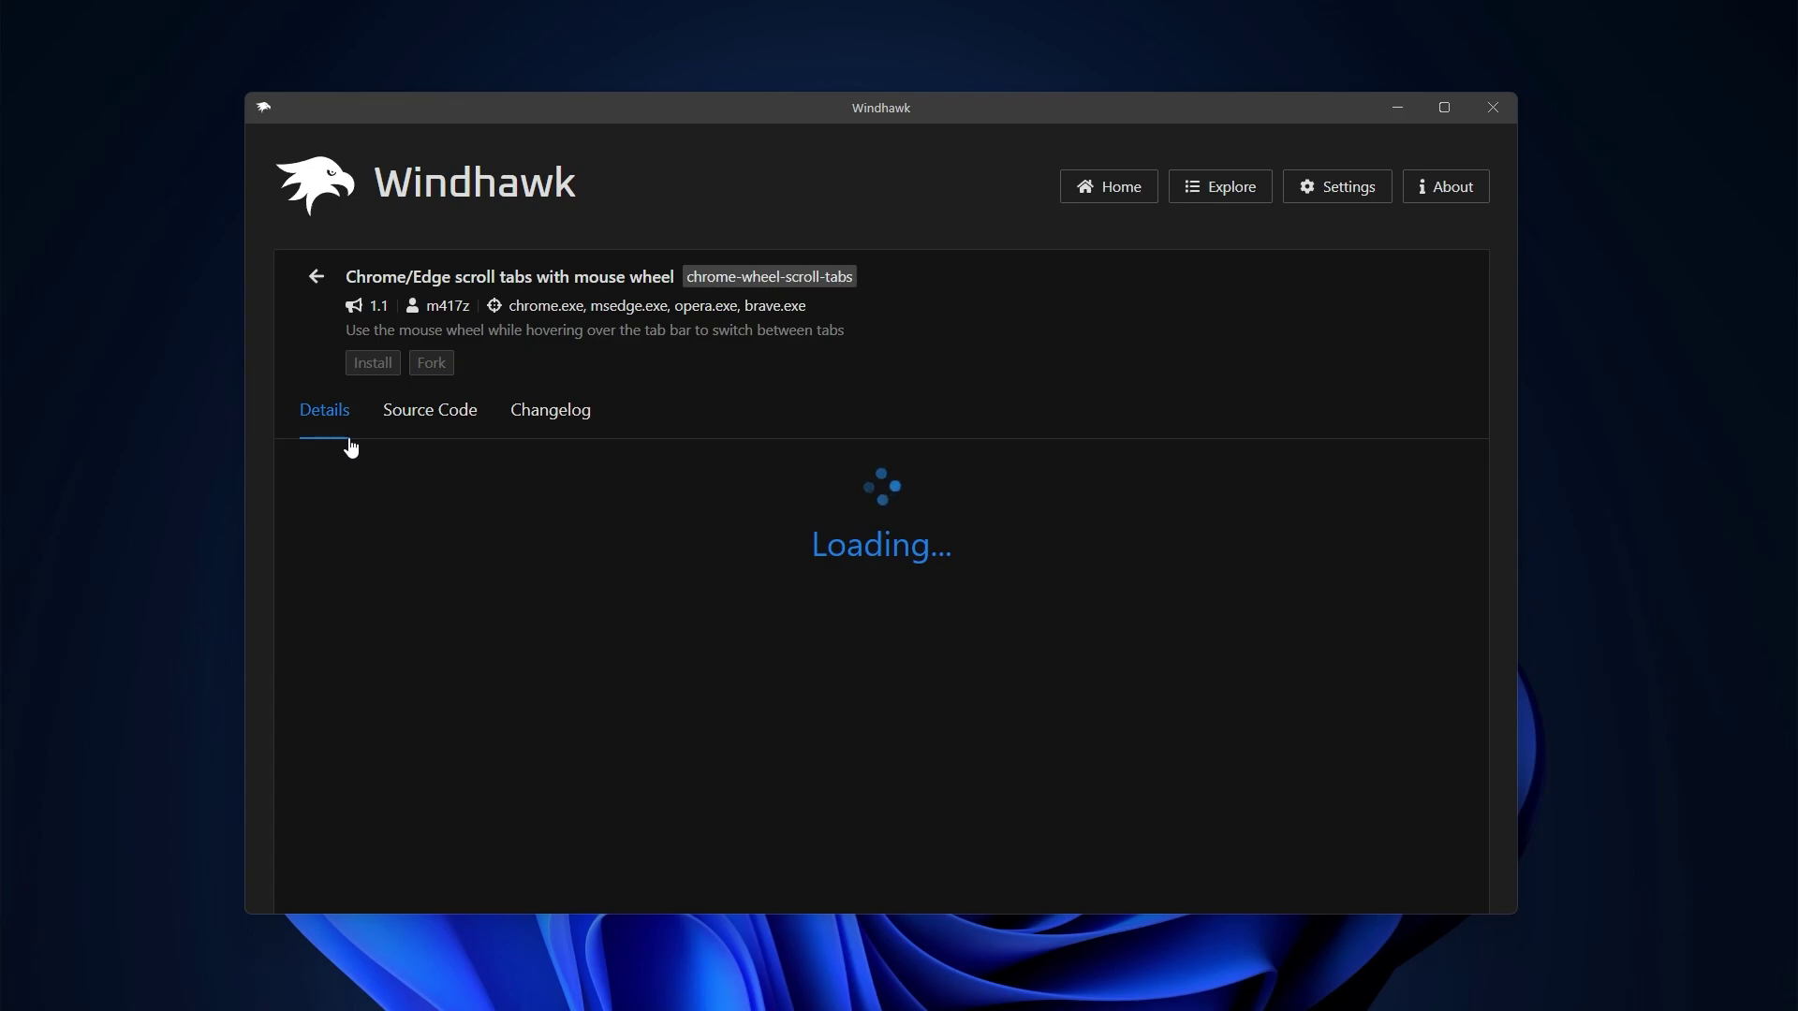
click(371, 363)
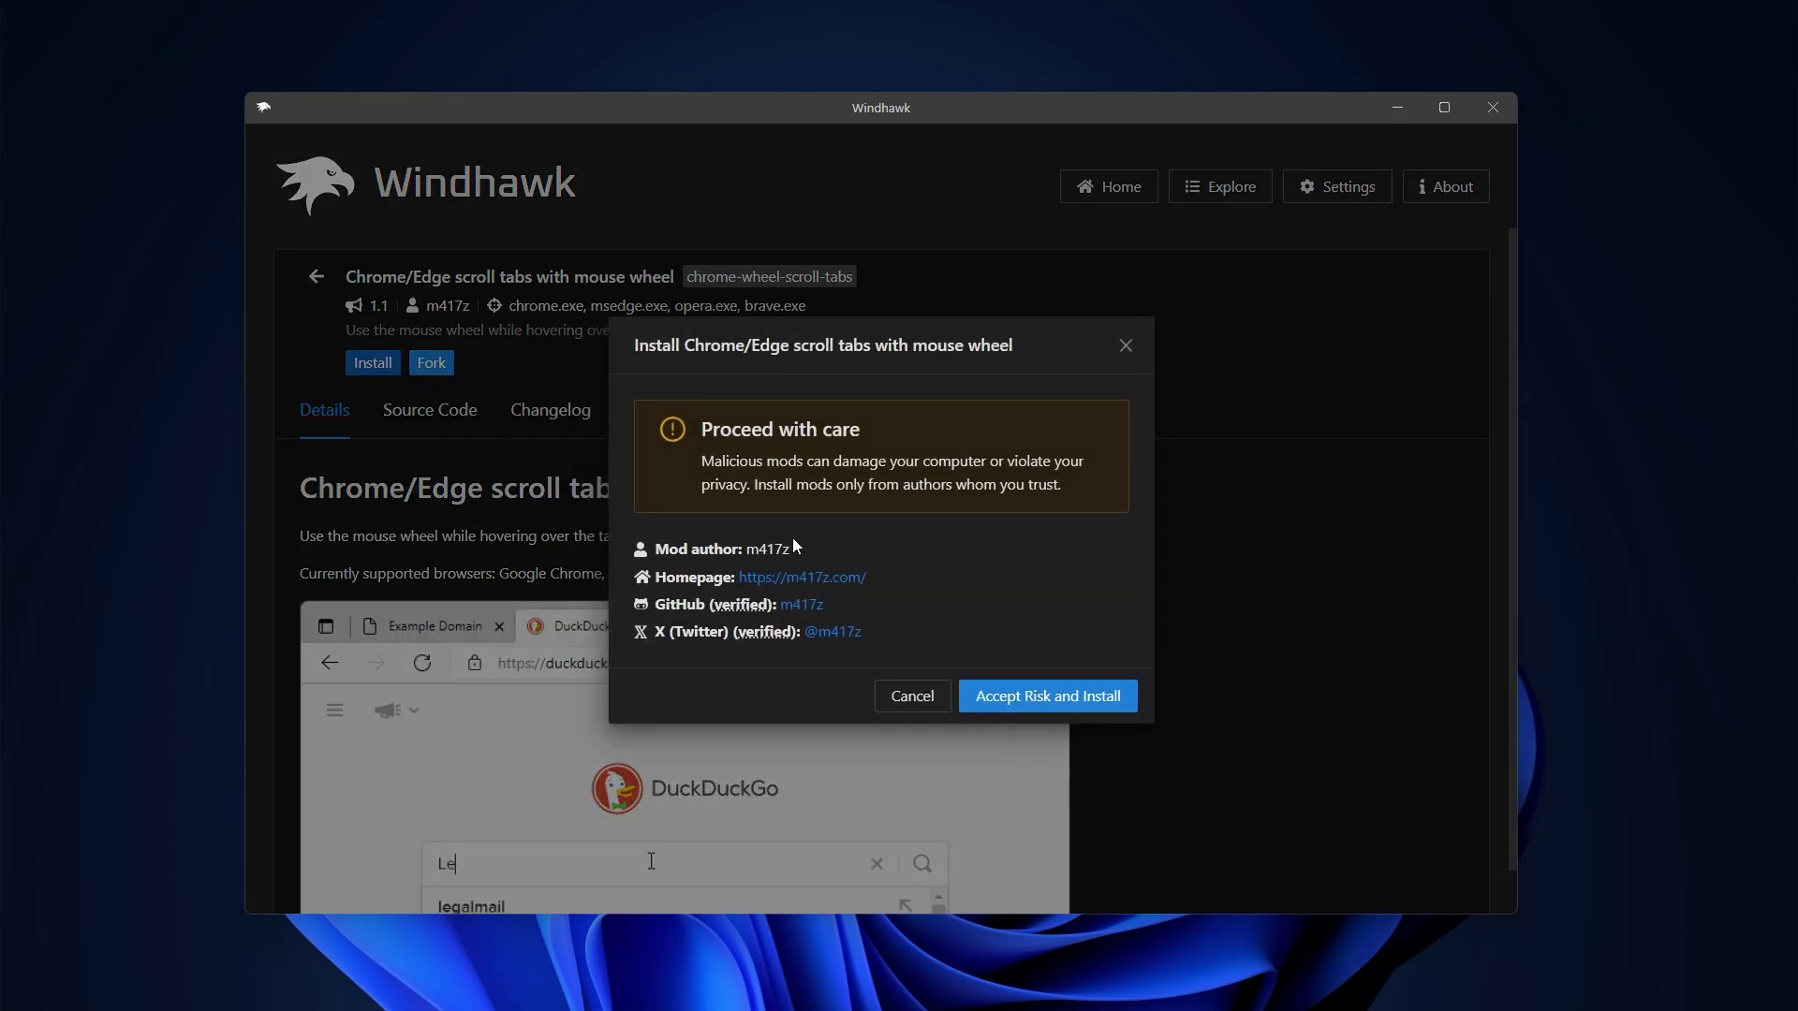
click(1047, 695)
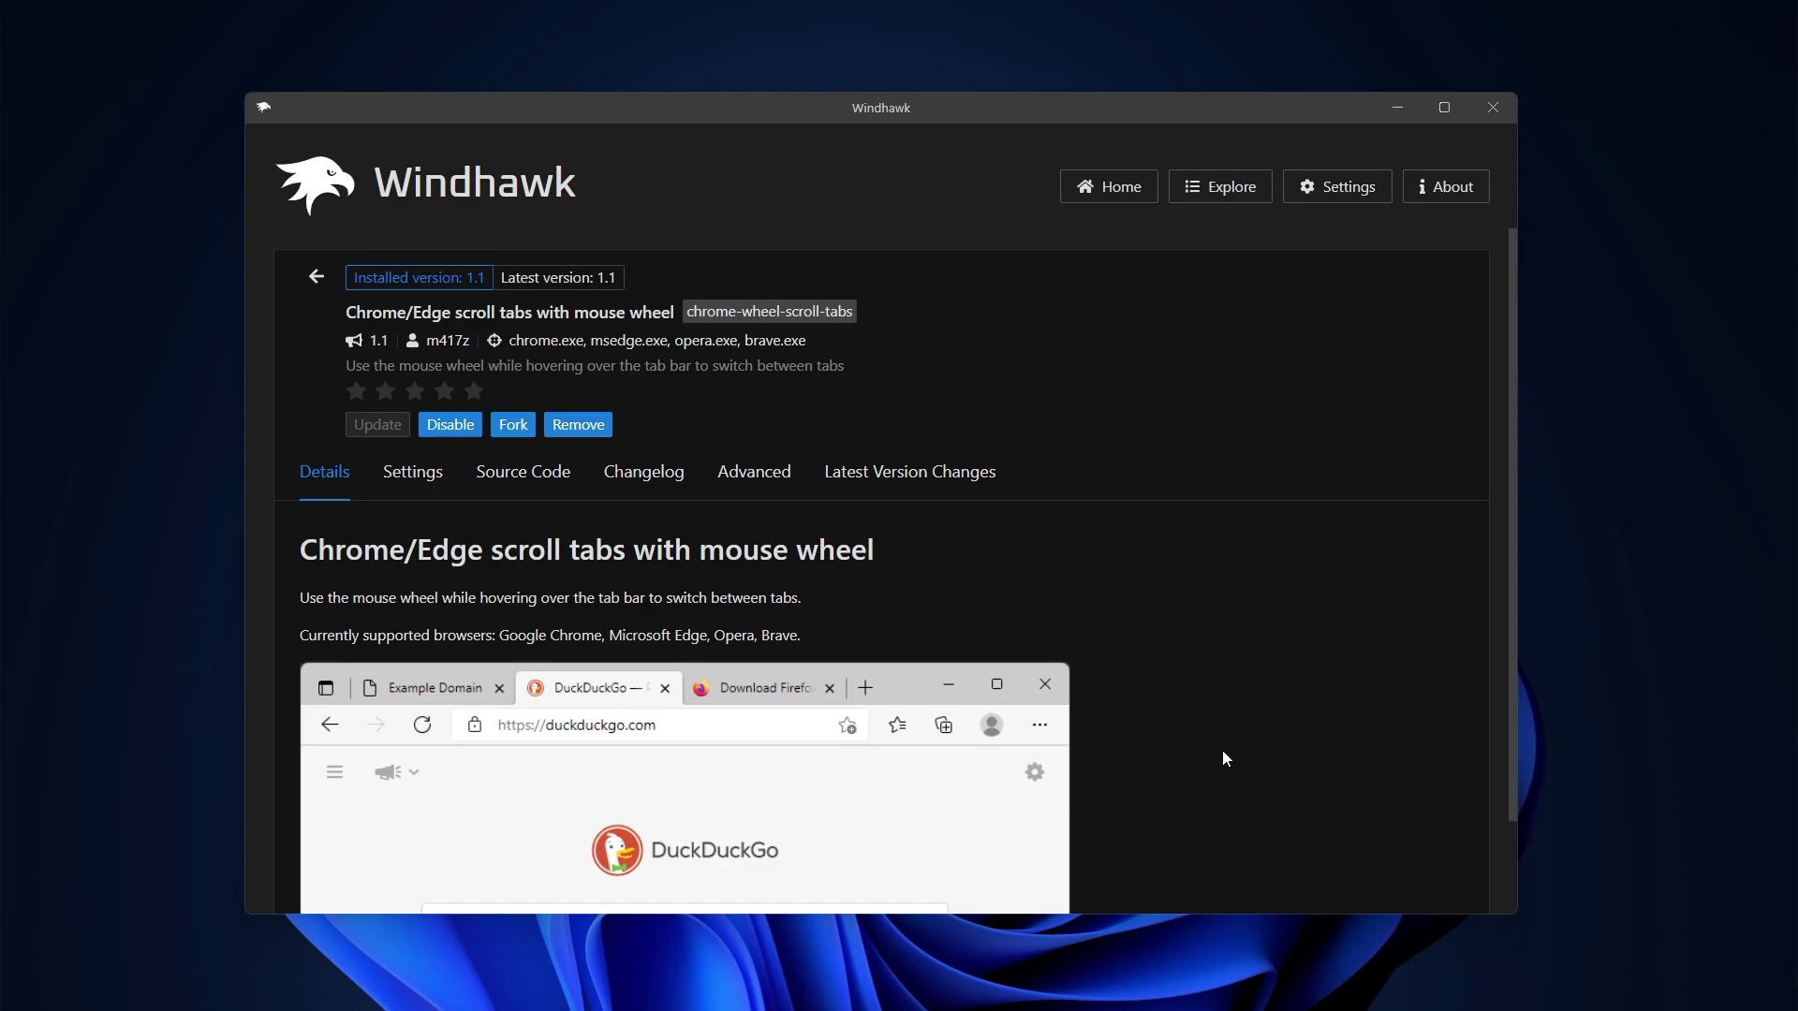
key(alt+Tab)
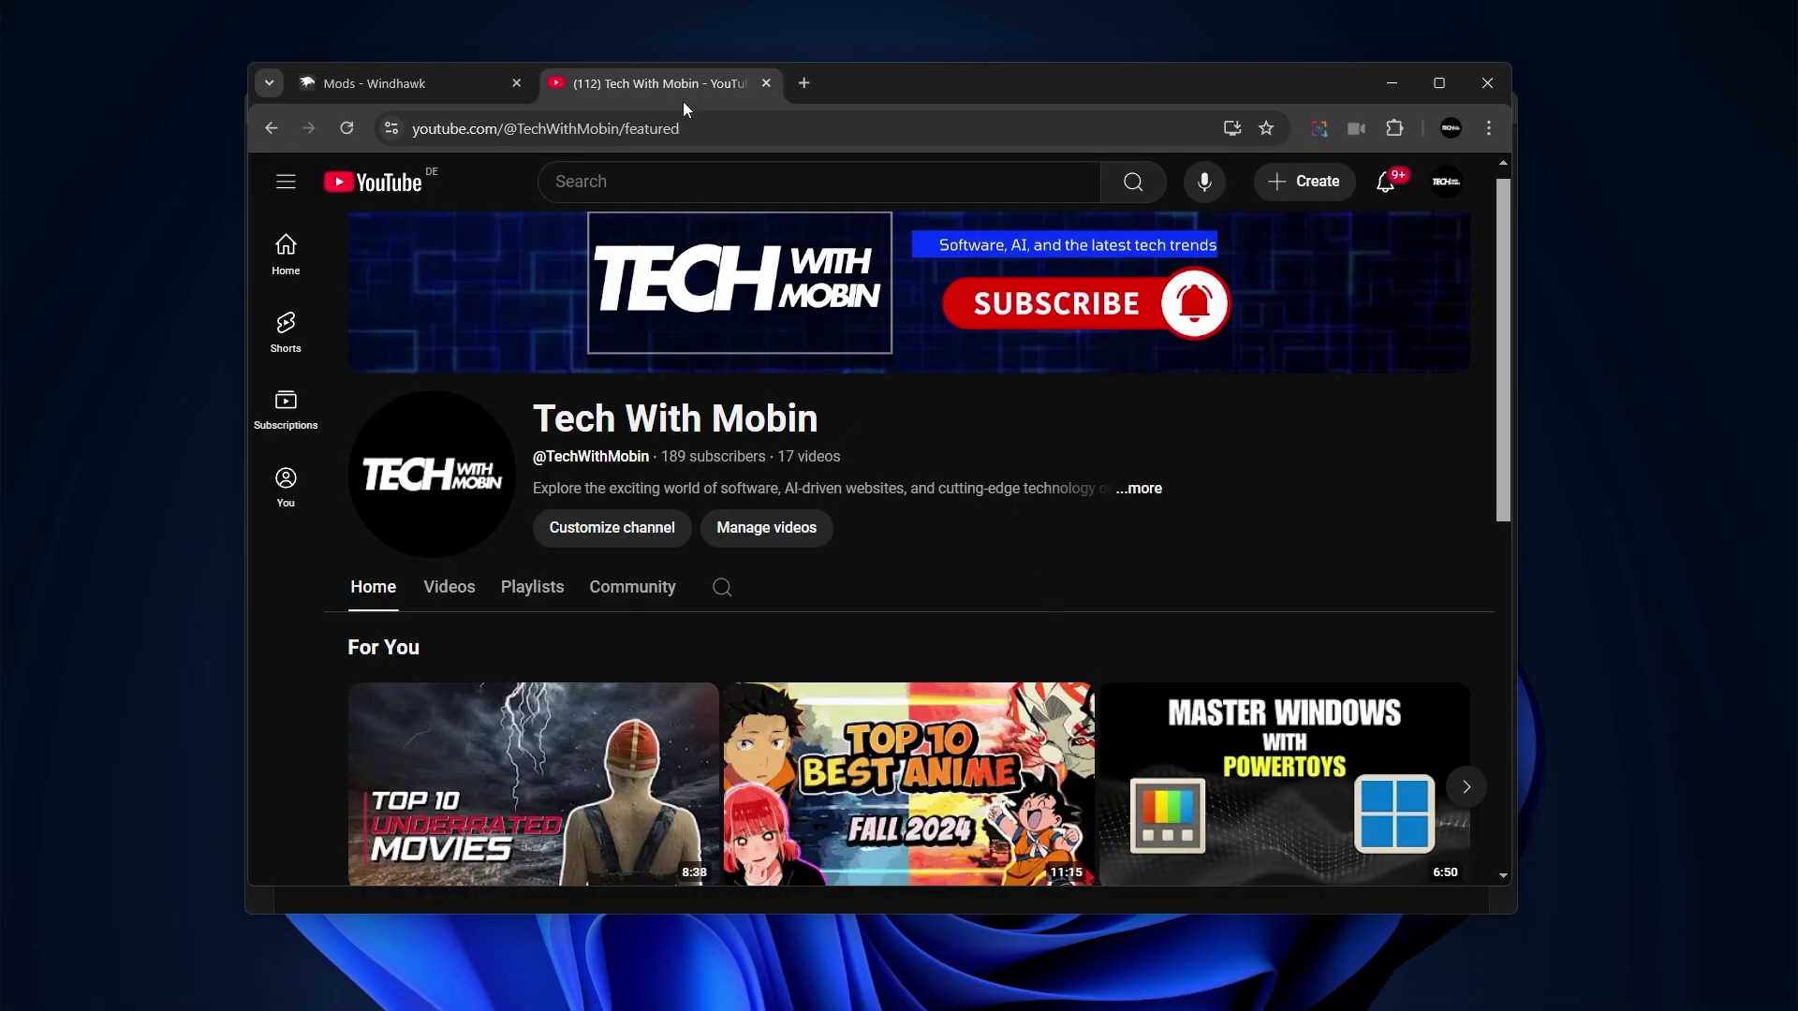
Flip between Chrome's Mods - Windhawk and YouTube channel tabs, including by wheel-scrolling the tab bar.
key(ctrl+shift+Tab)
click(677, 92)
key(ctrl+shift+Tab)
click(680, 92)
scroll(677, 92, up, 1)
scroll(677, 92, down, 1)
scroll(677, 92, up, 1)
scroll(677, 92, down, 1)
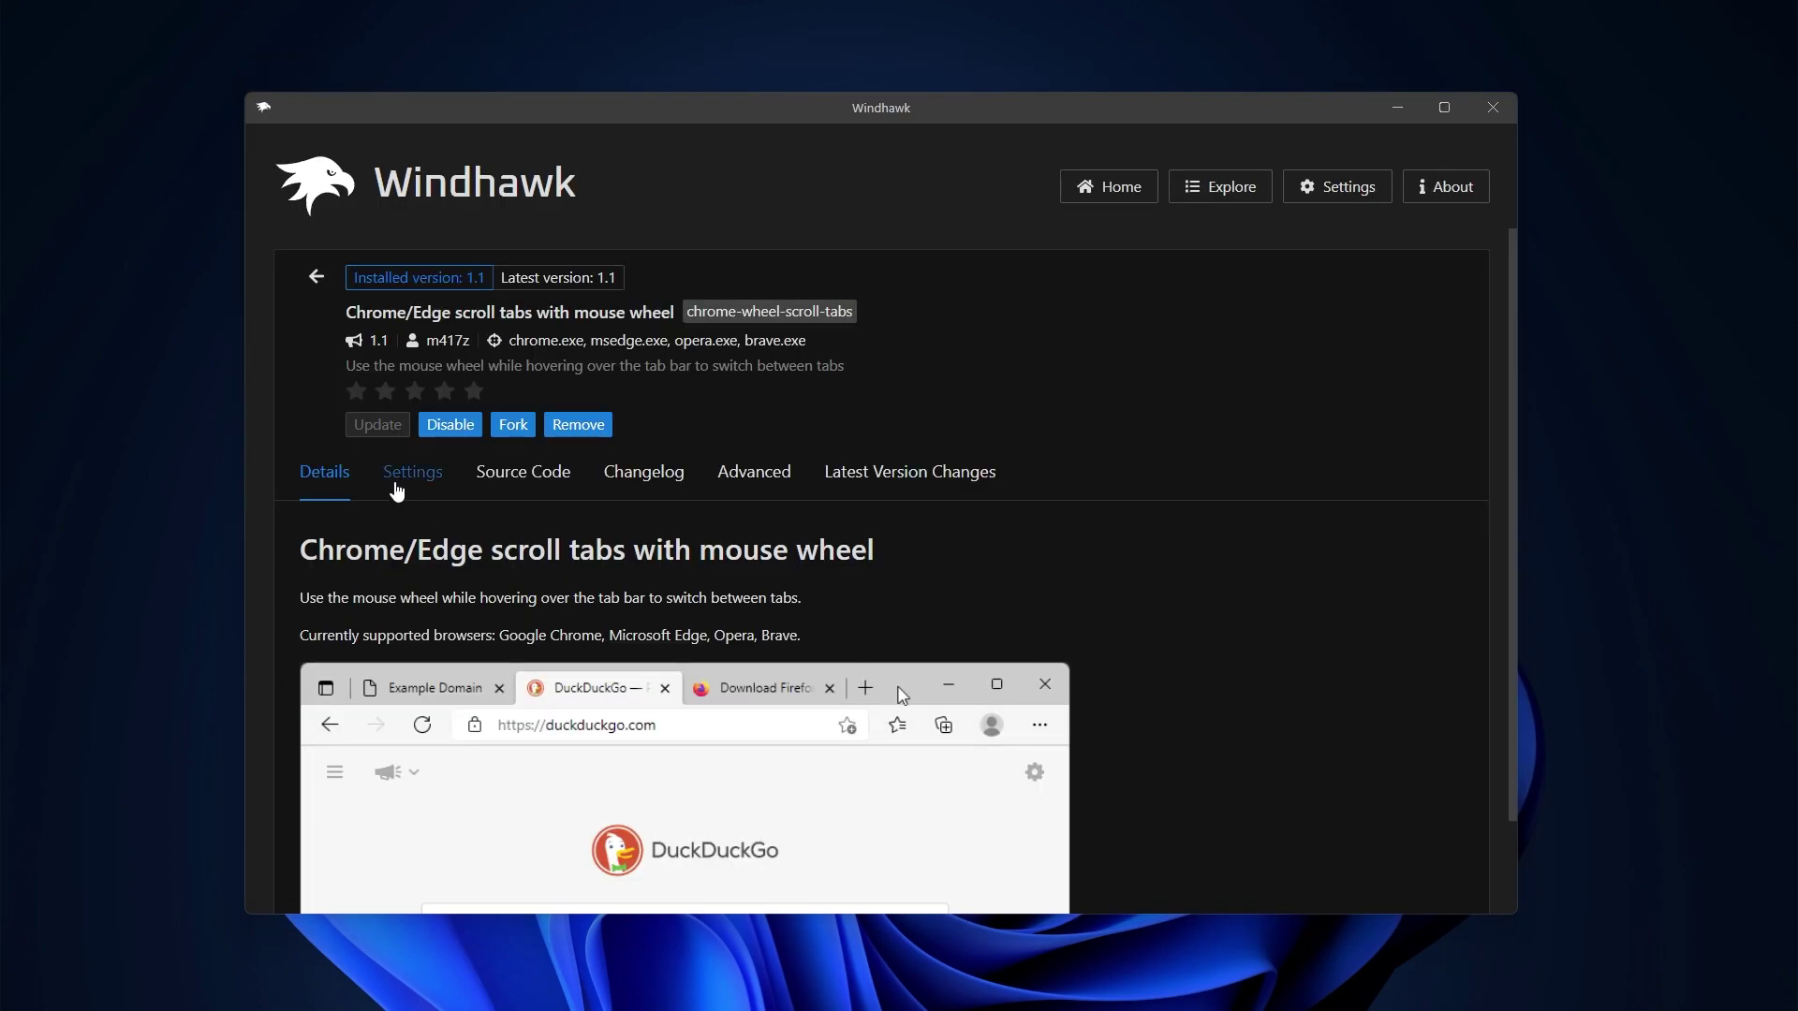
Review the scroll-tabs mod's Reverse Scrolling Direction and Horizontal scrolling options, leaving both off.
click(398, 493)
drag(295, 606, 497, 599)
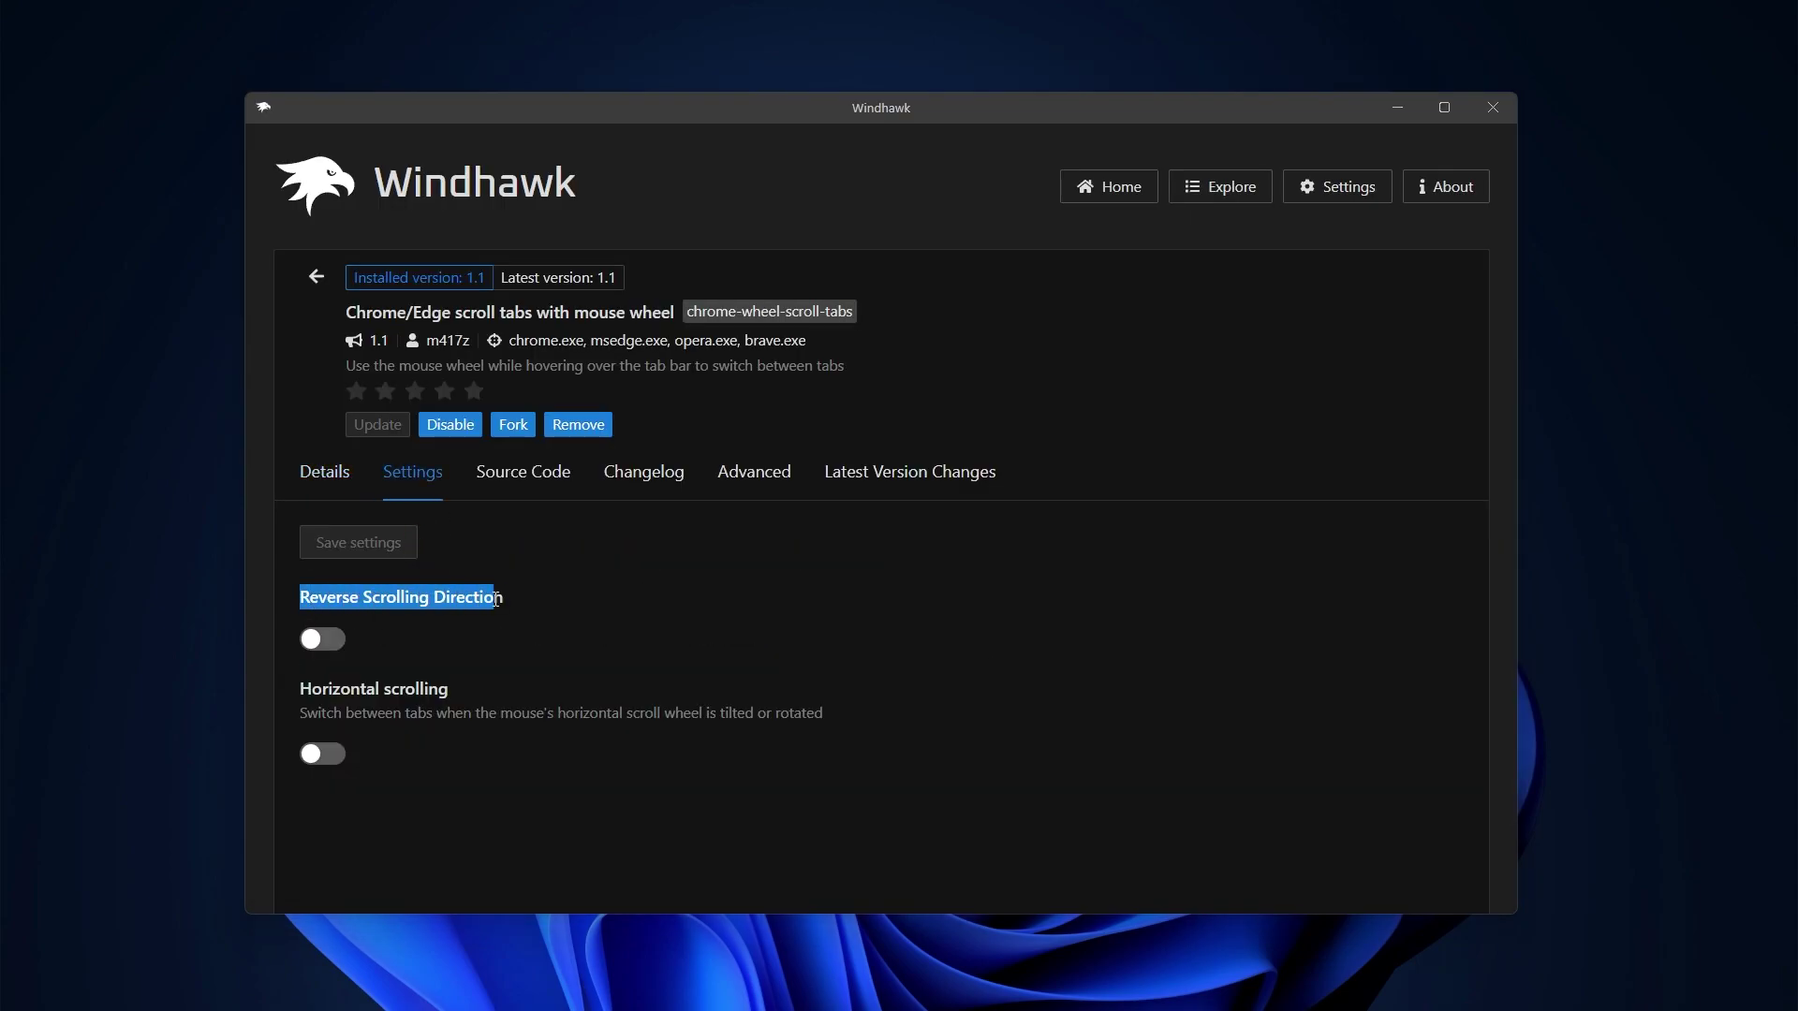
drag(298, 702, 553, 701)
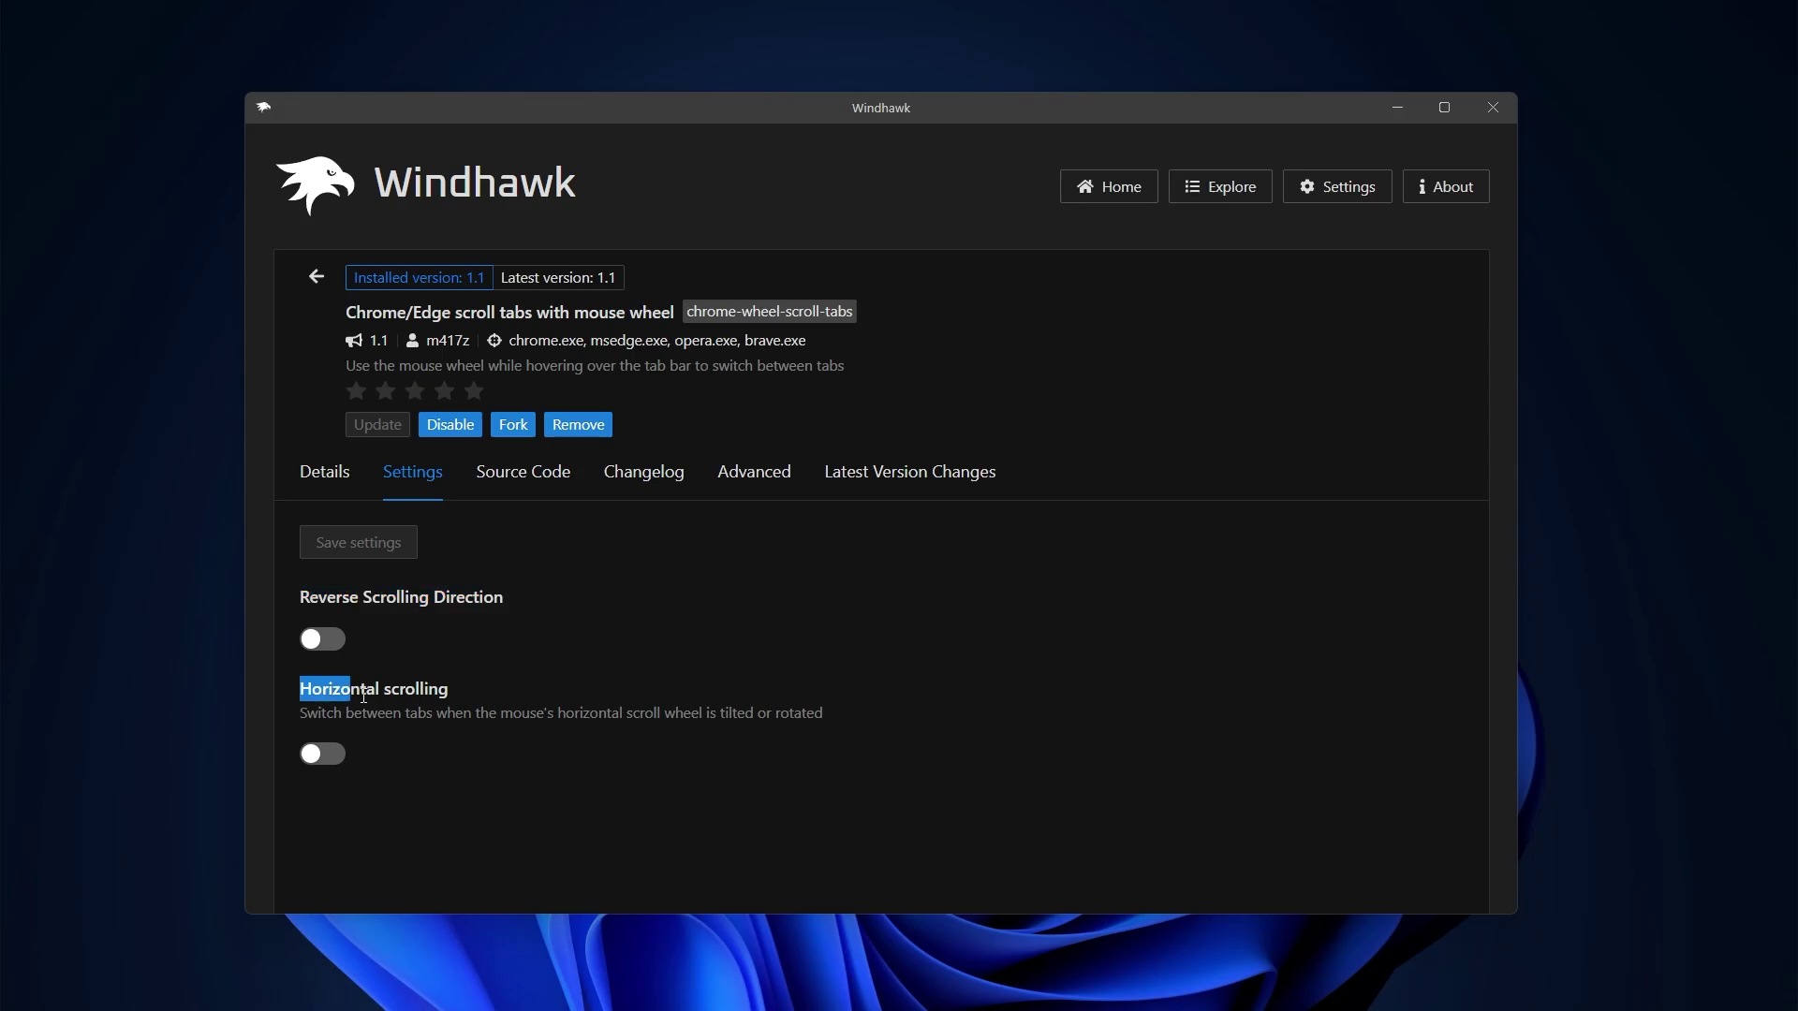
click(644, 688)
click(1087, 989)
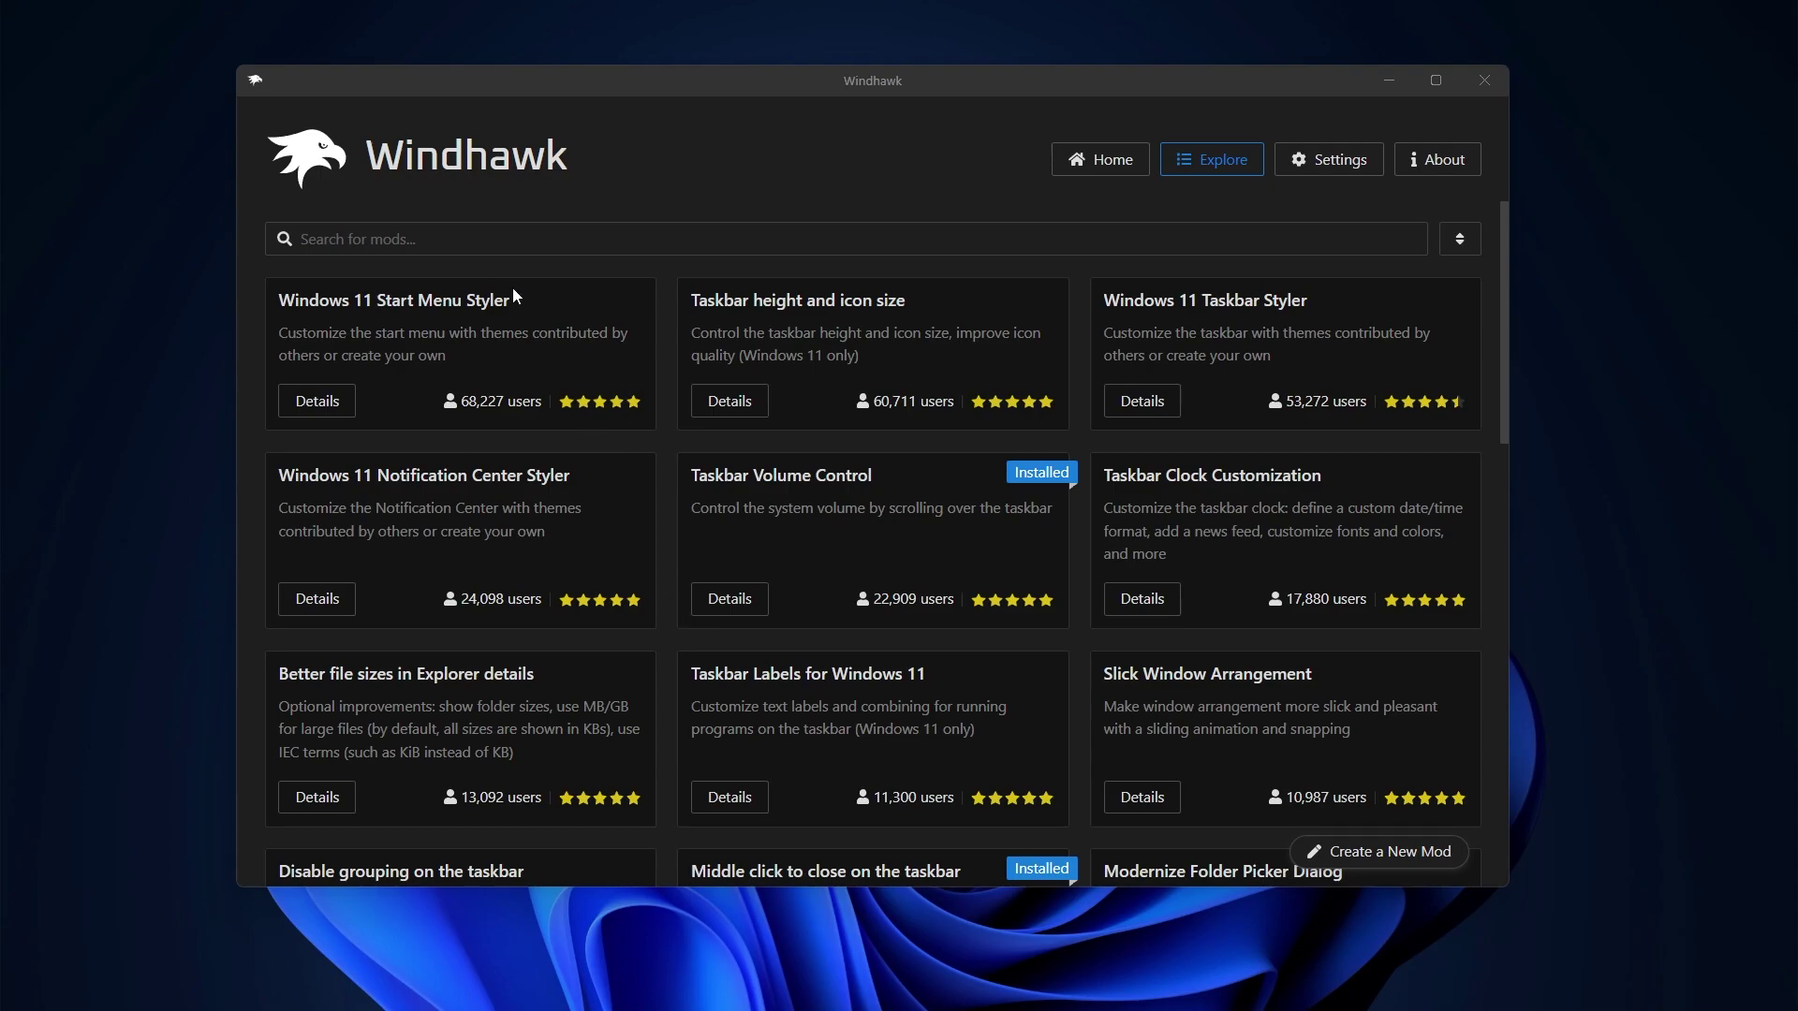
Search 'minimize' and install Taskbar minimize/restore on scroll version 1.0.7, accepting the risk.
click(486, 234)
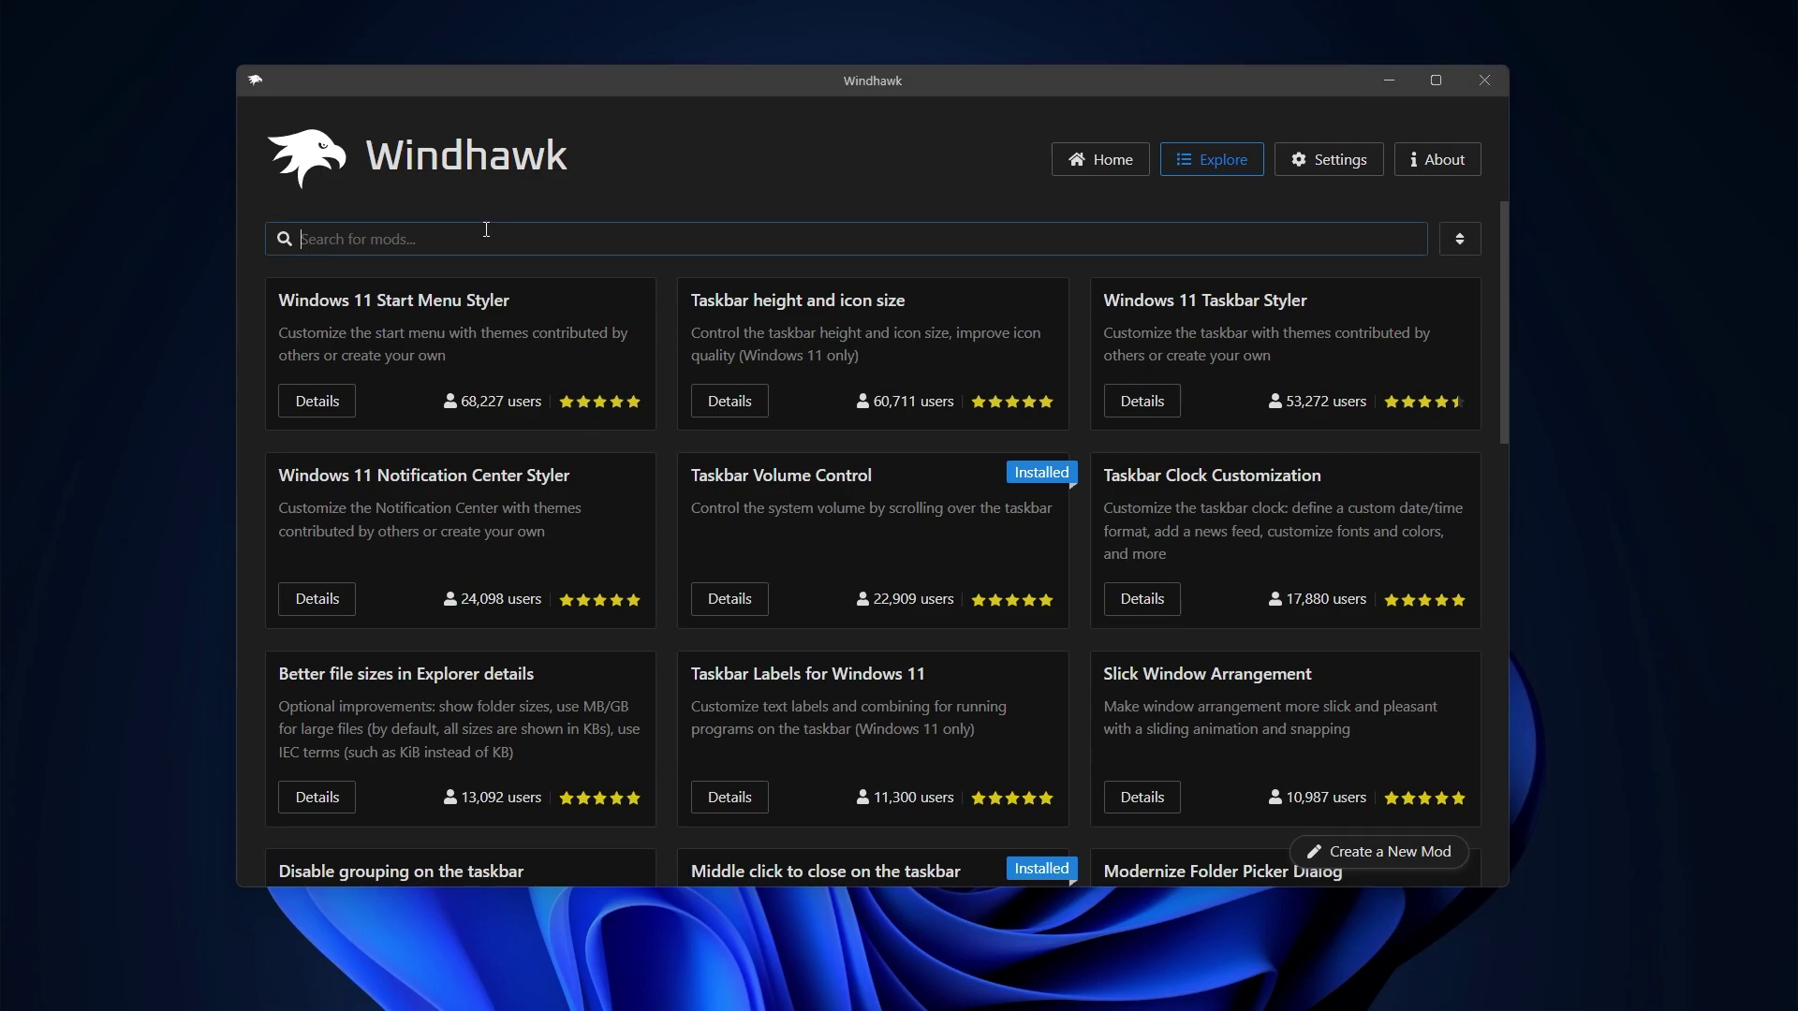
text(minimize)
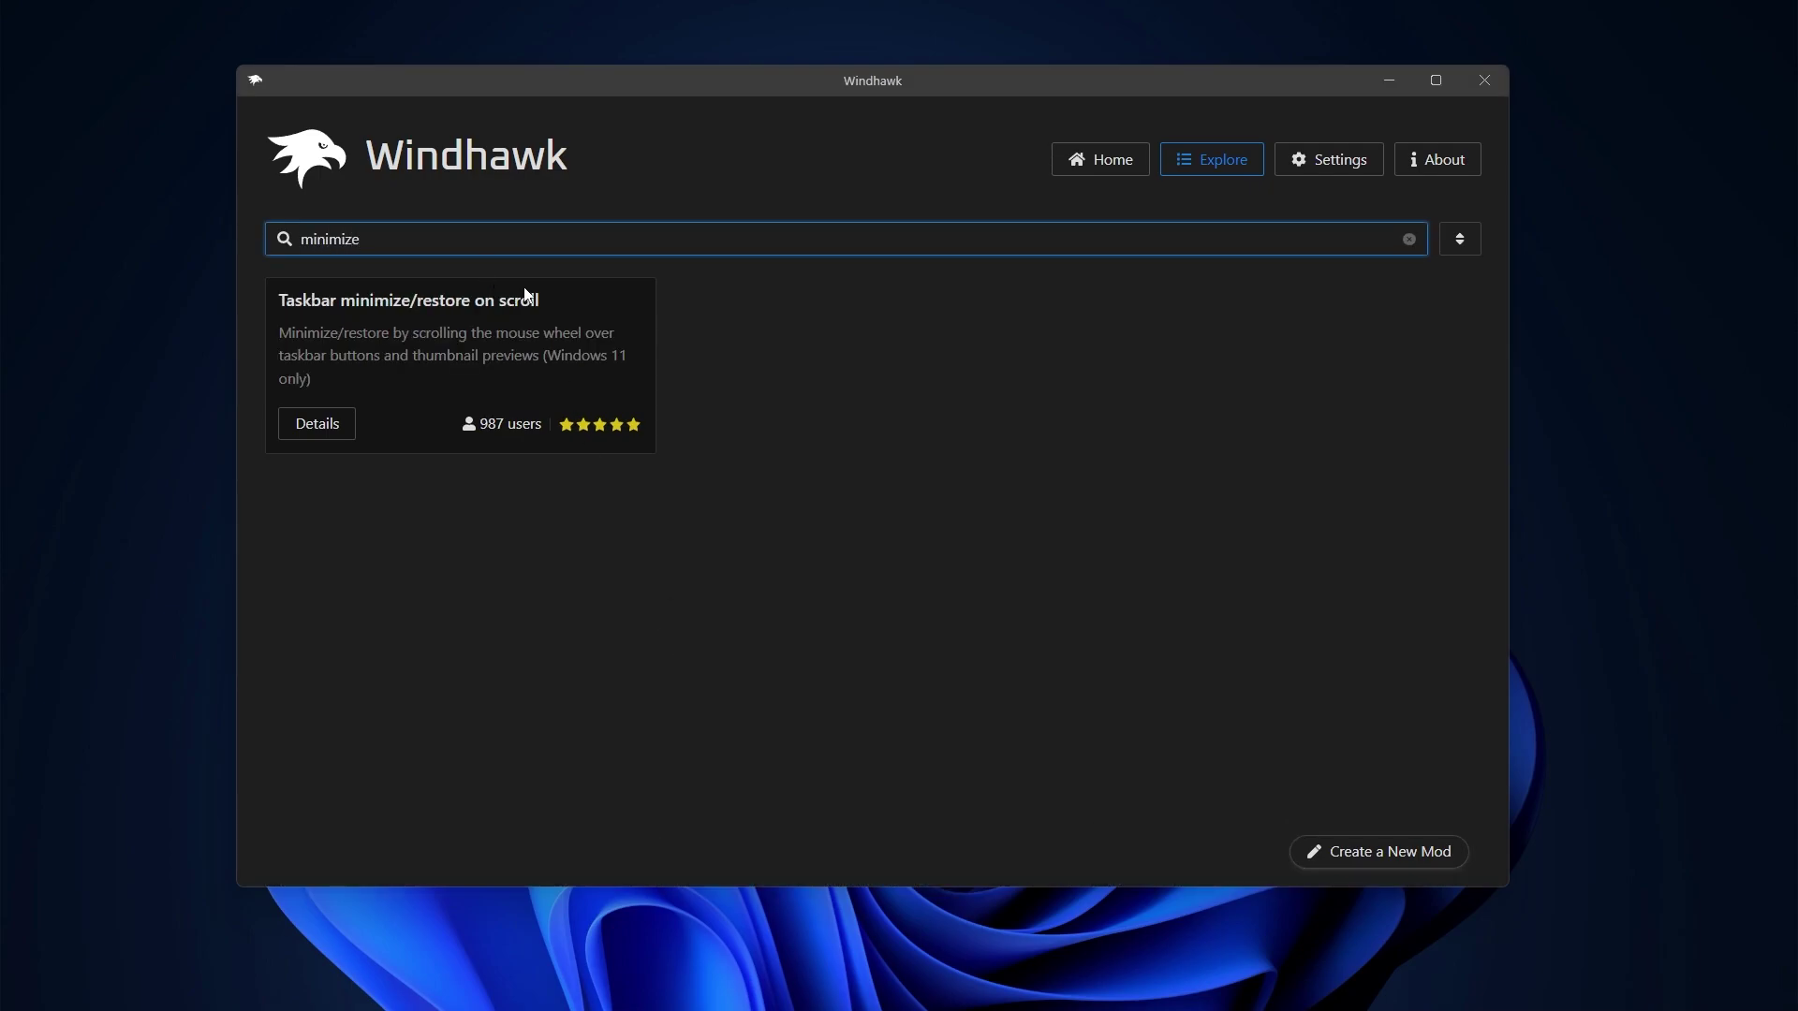
drag(548, 300, 254, 306)
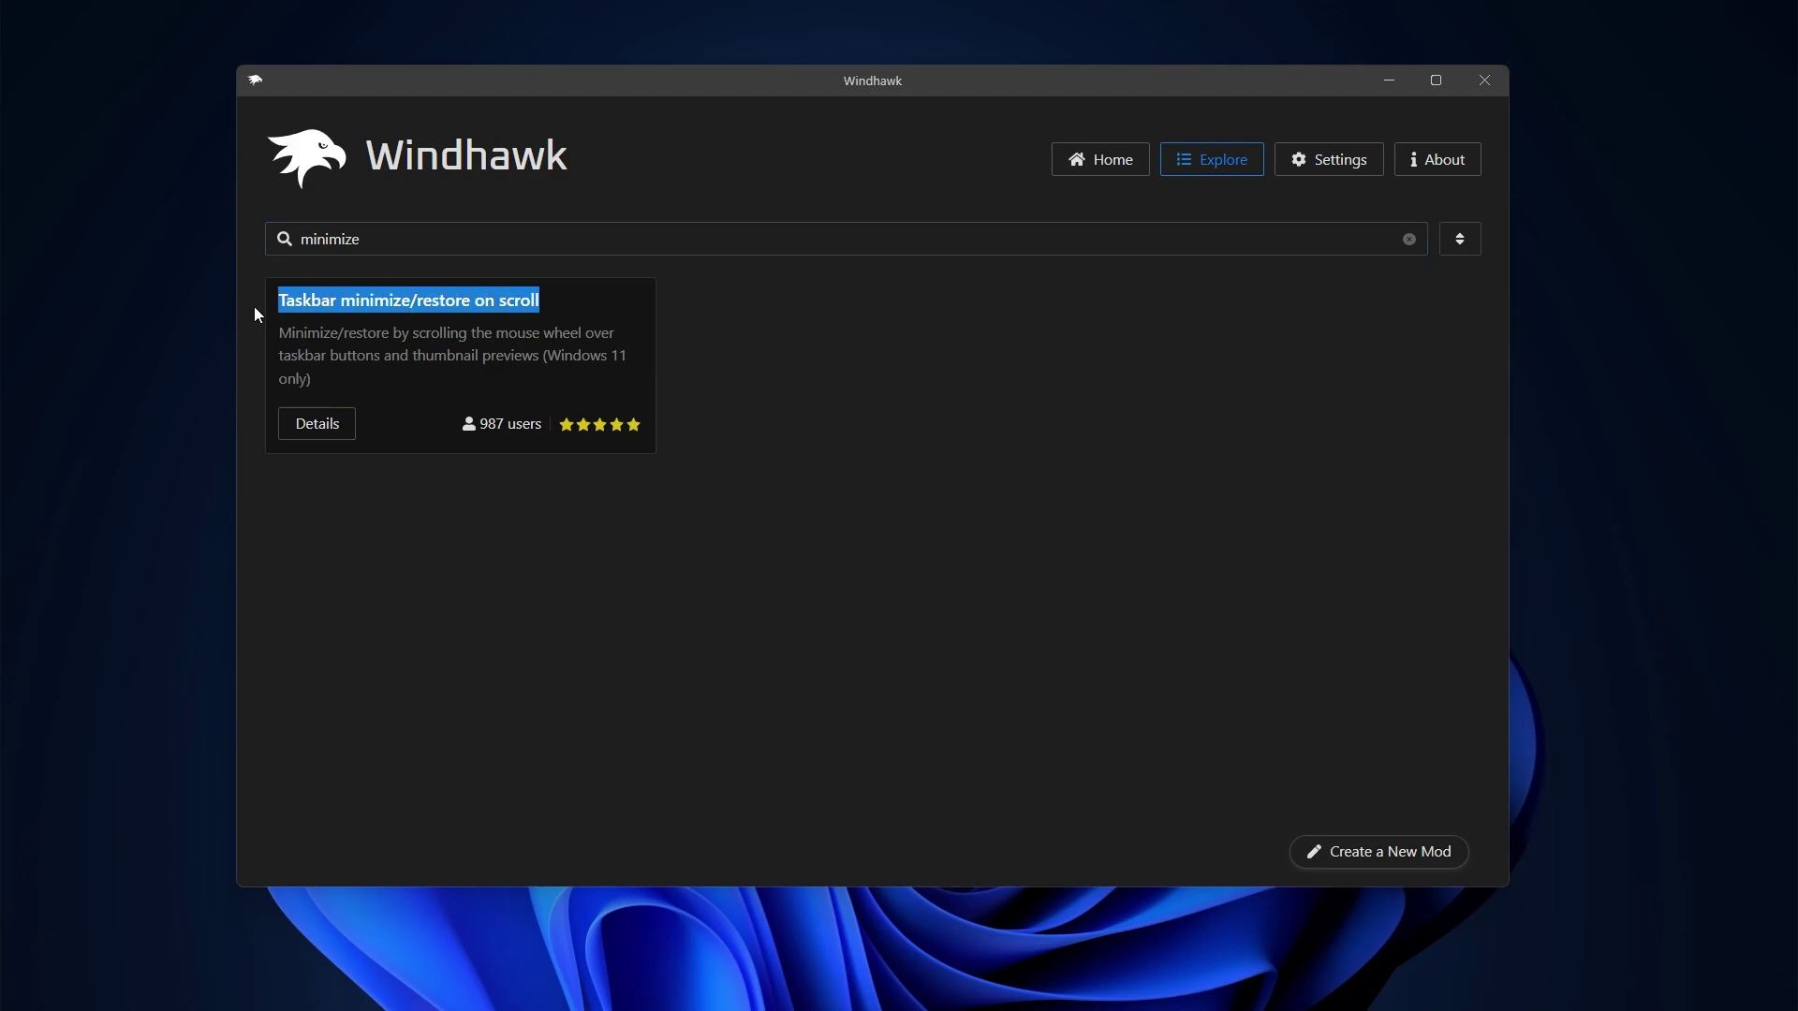
click(309, 424)
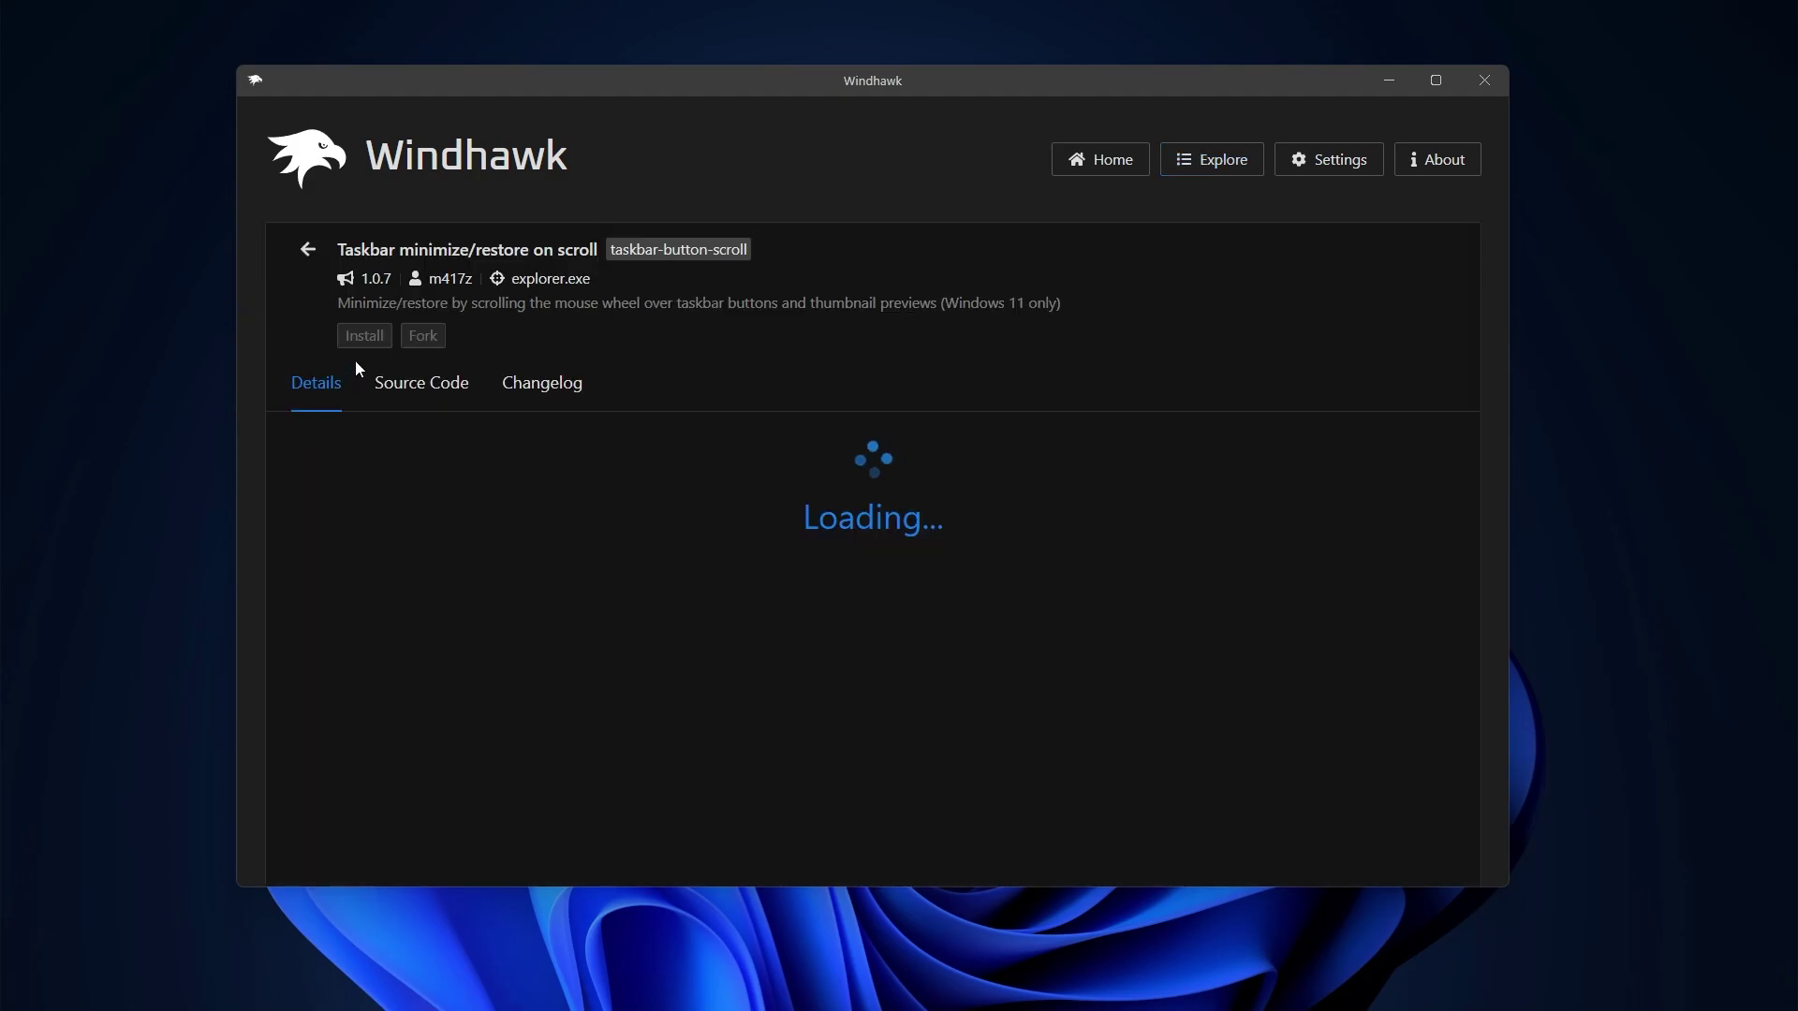
click(363, 337)
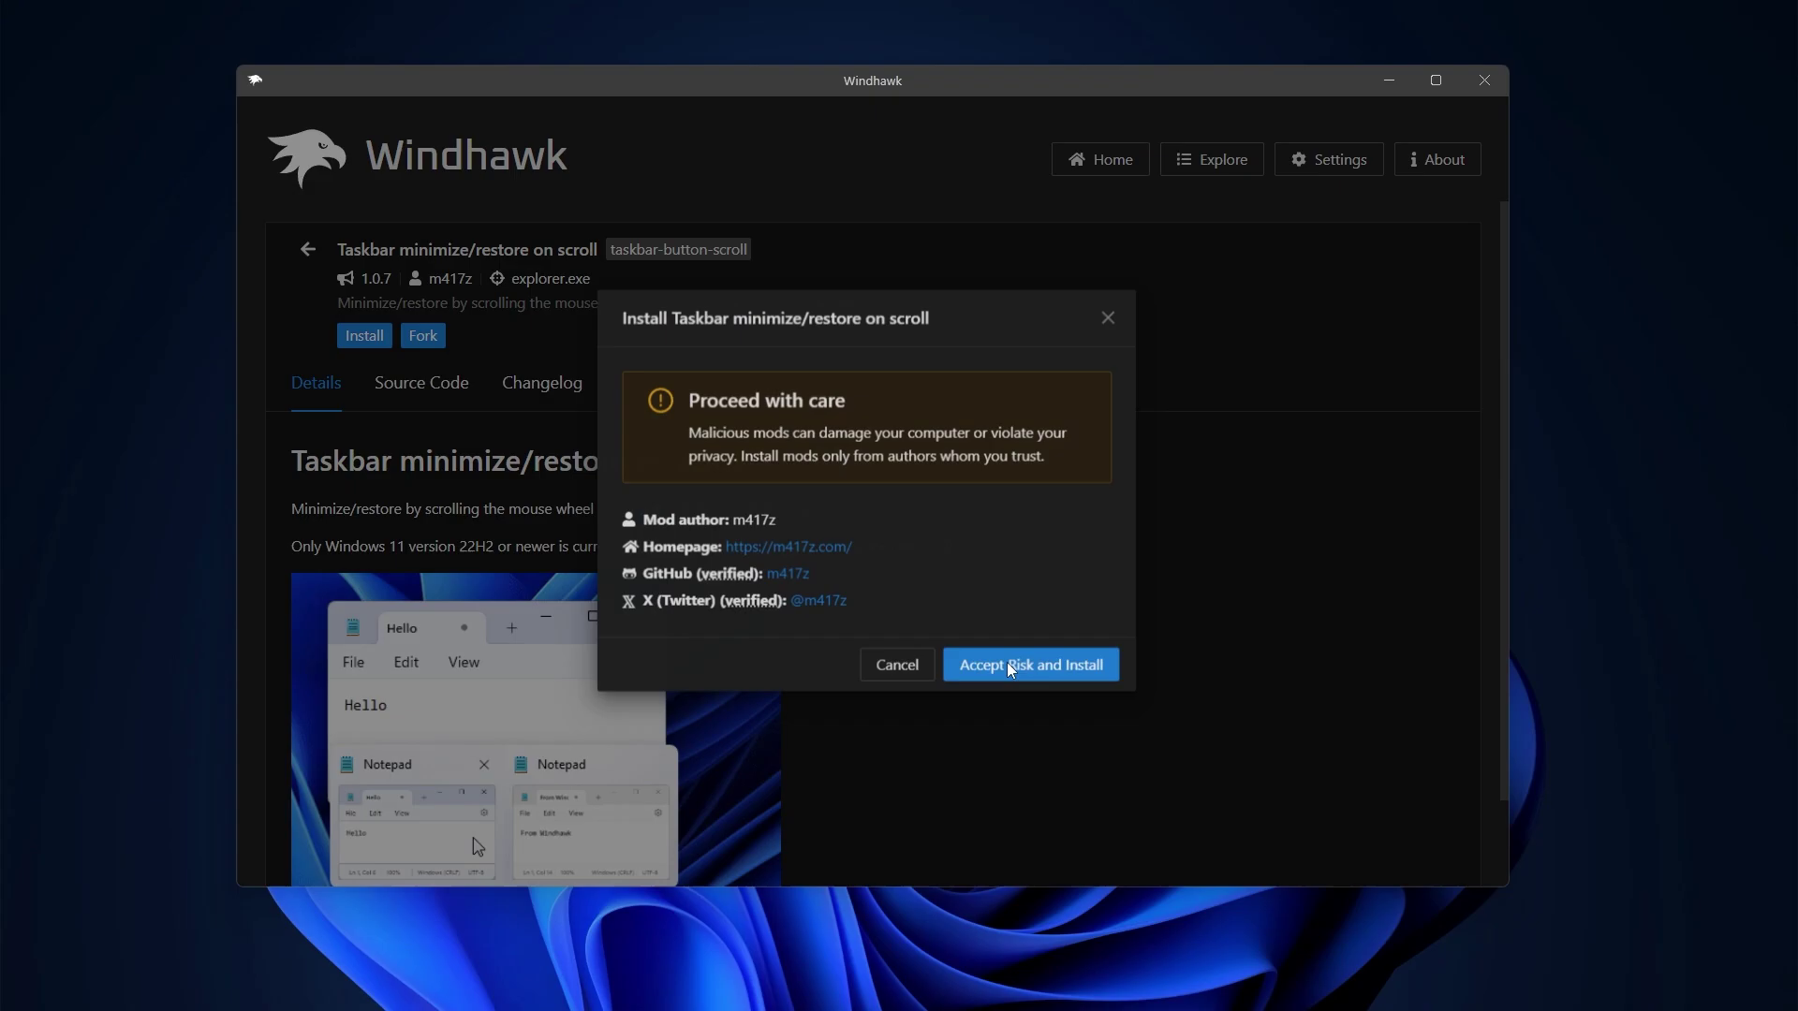
click(1009, 669)
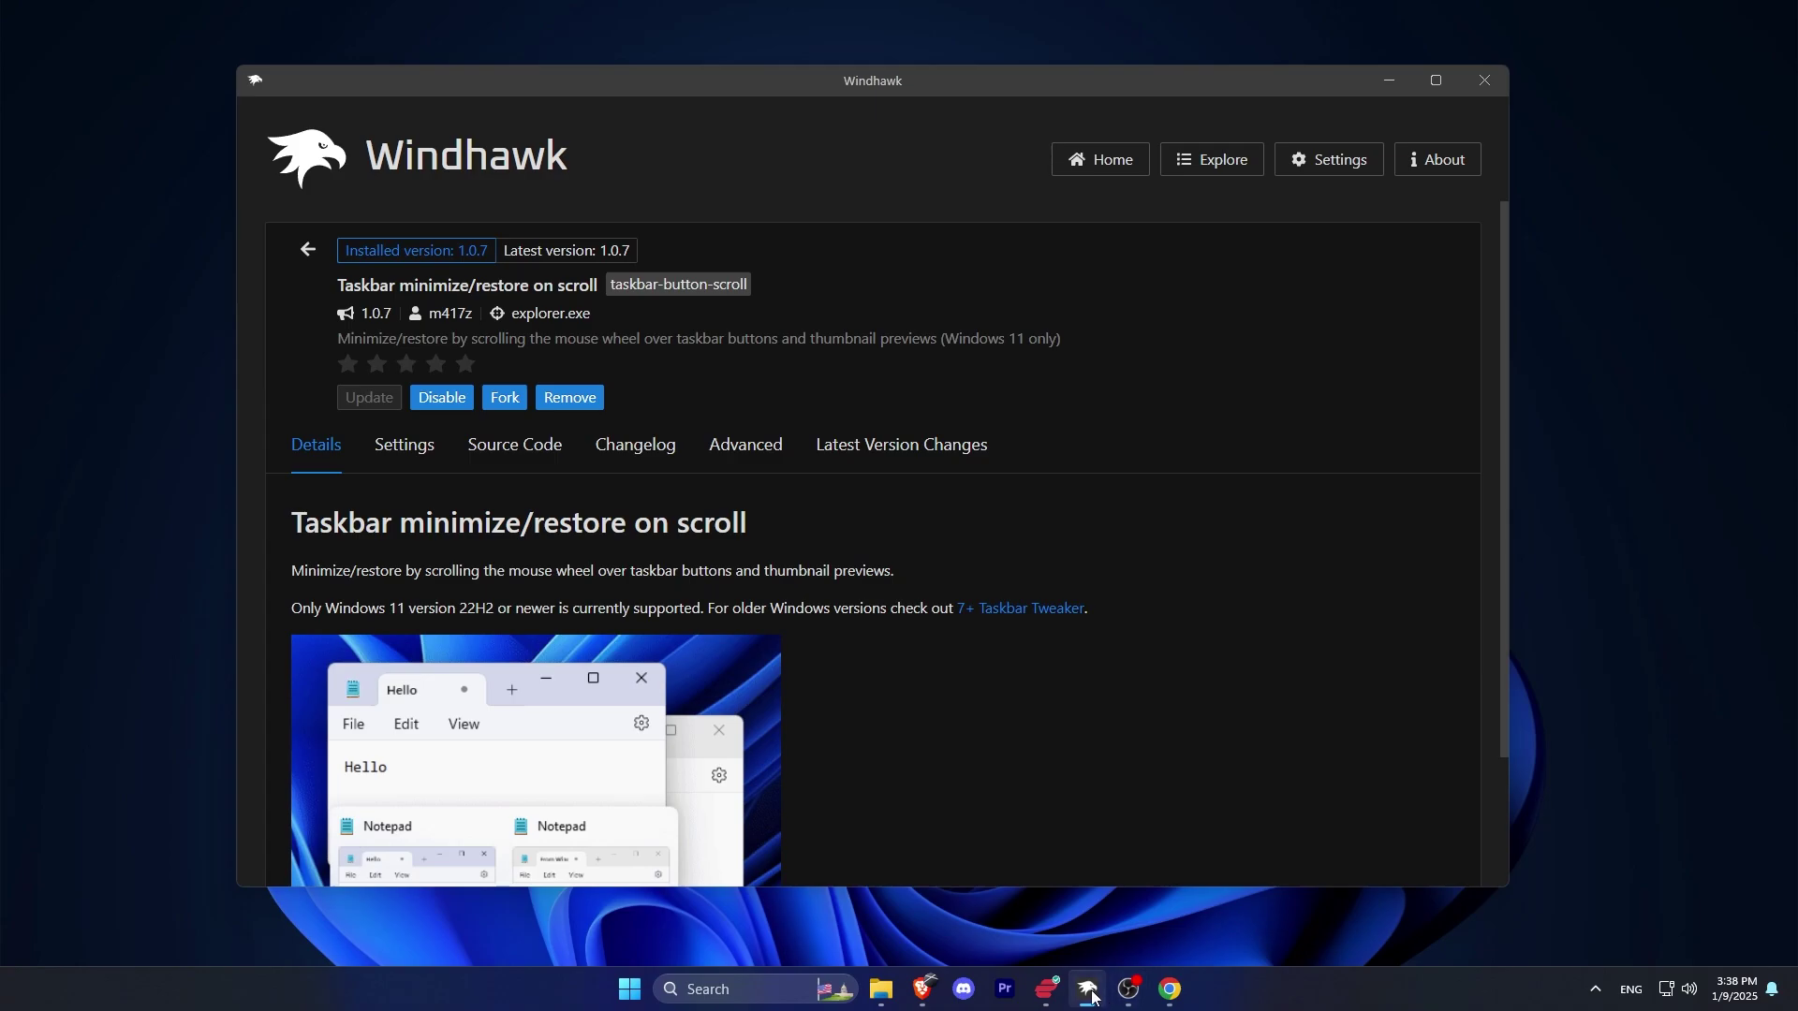
scroll(1086, 993, down, 1)
scroll(1086, 993, up, 1)
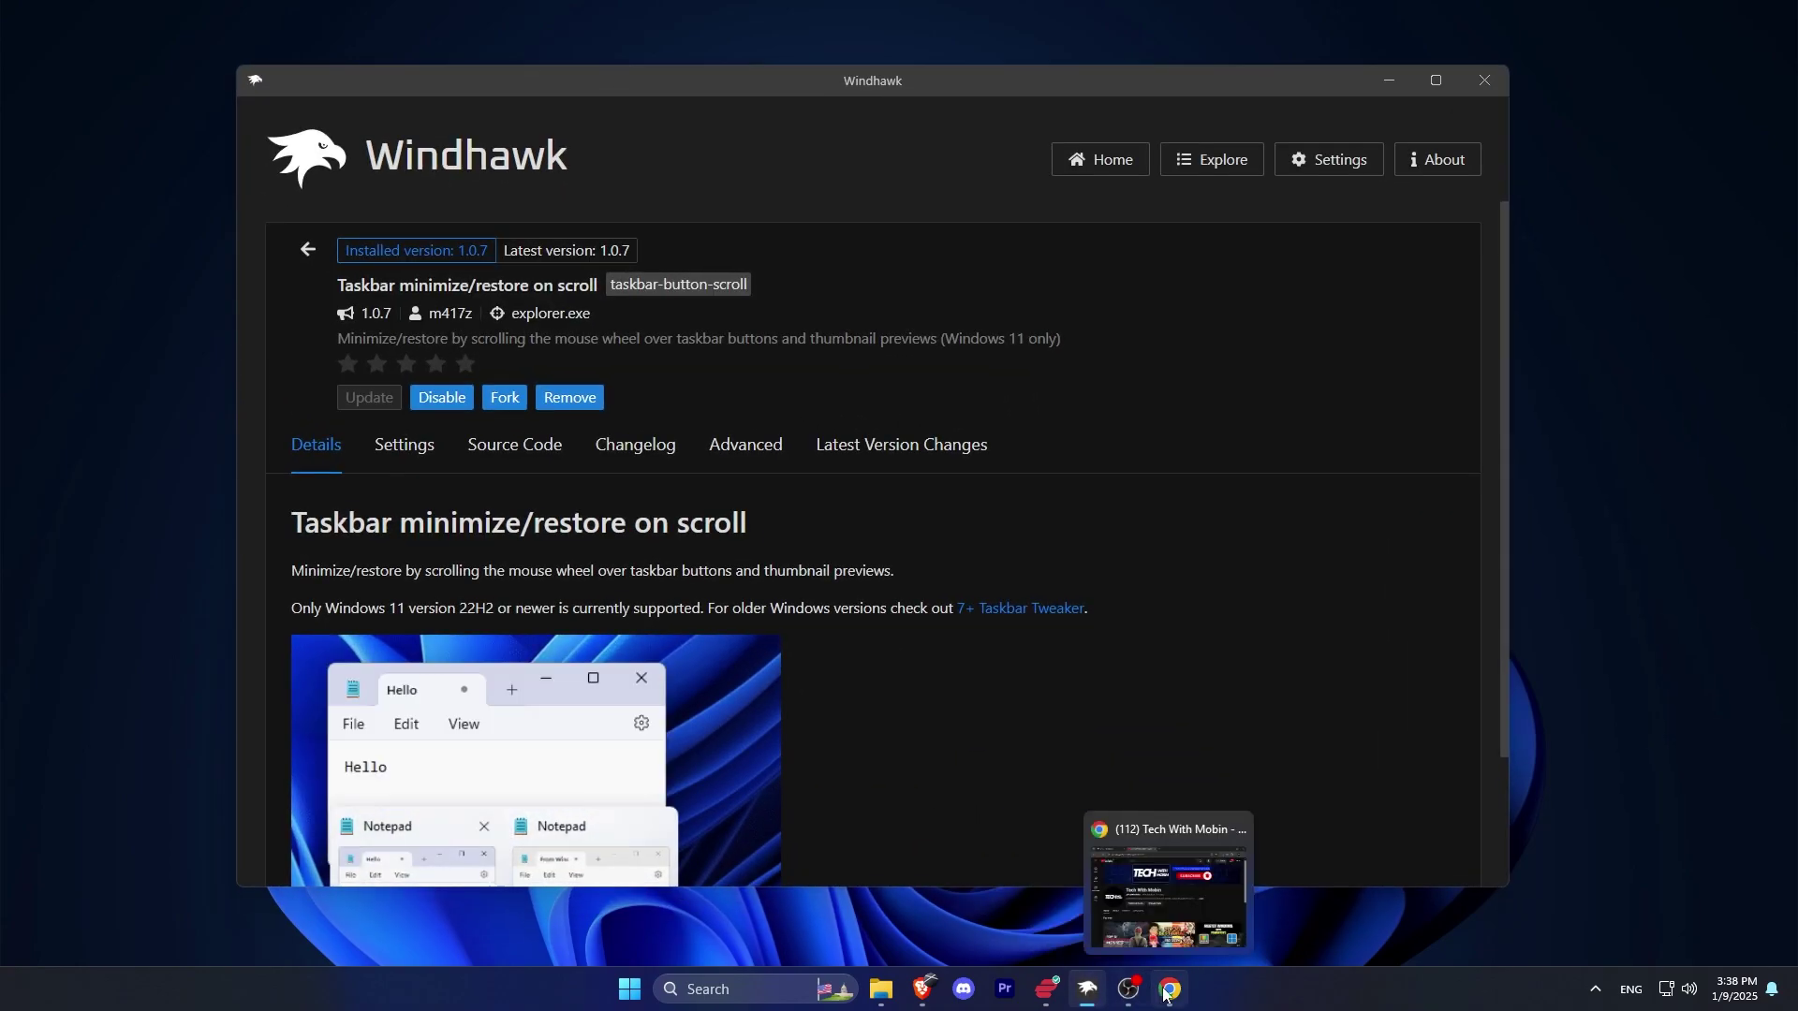
Scroll over the taskbar to change the volume, then minimize and restore Chrome from its icon.
scroll(1166, 993, up, 1)
scroll(1168, 991, down, 1)
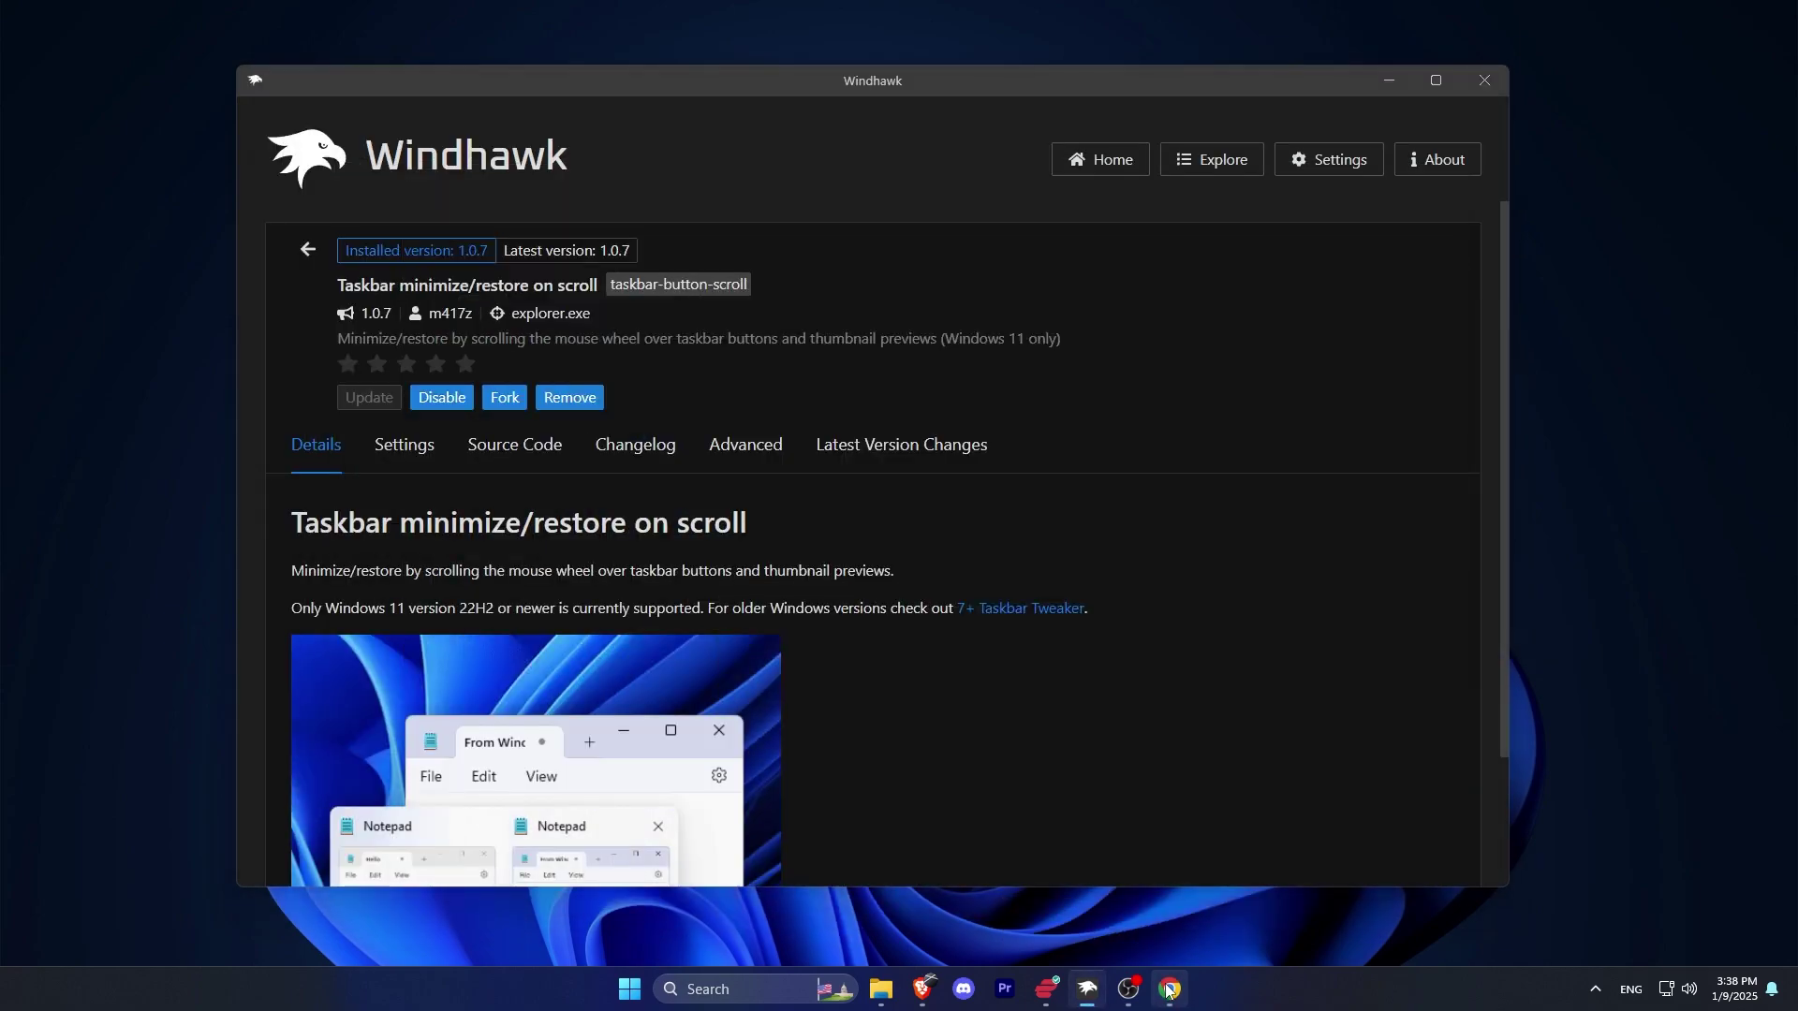
scroll(1168, 991, up, 1)
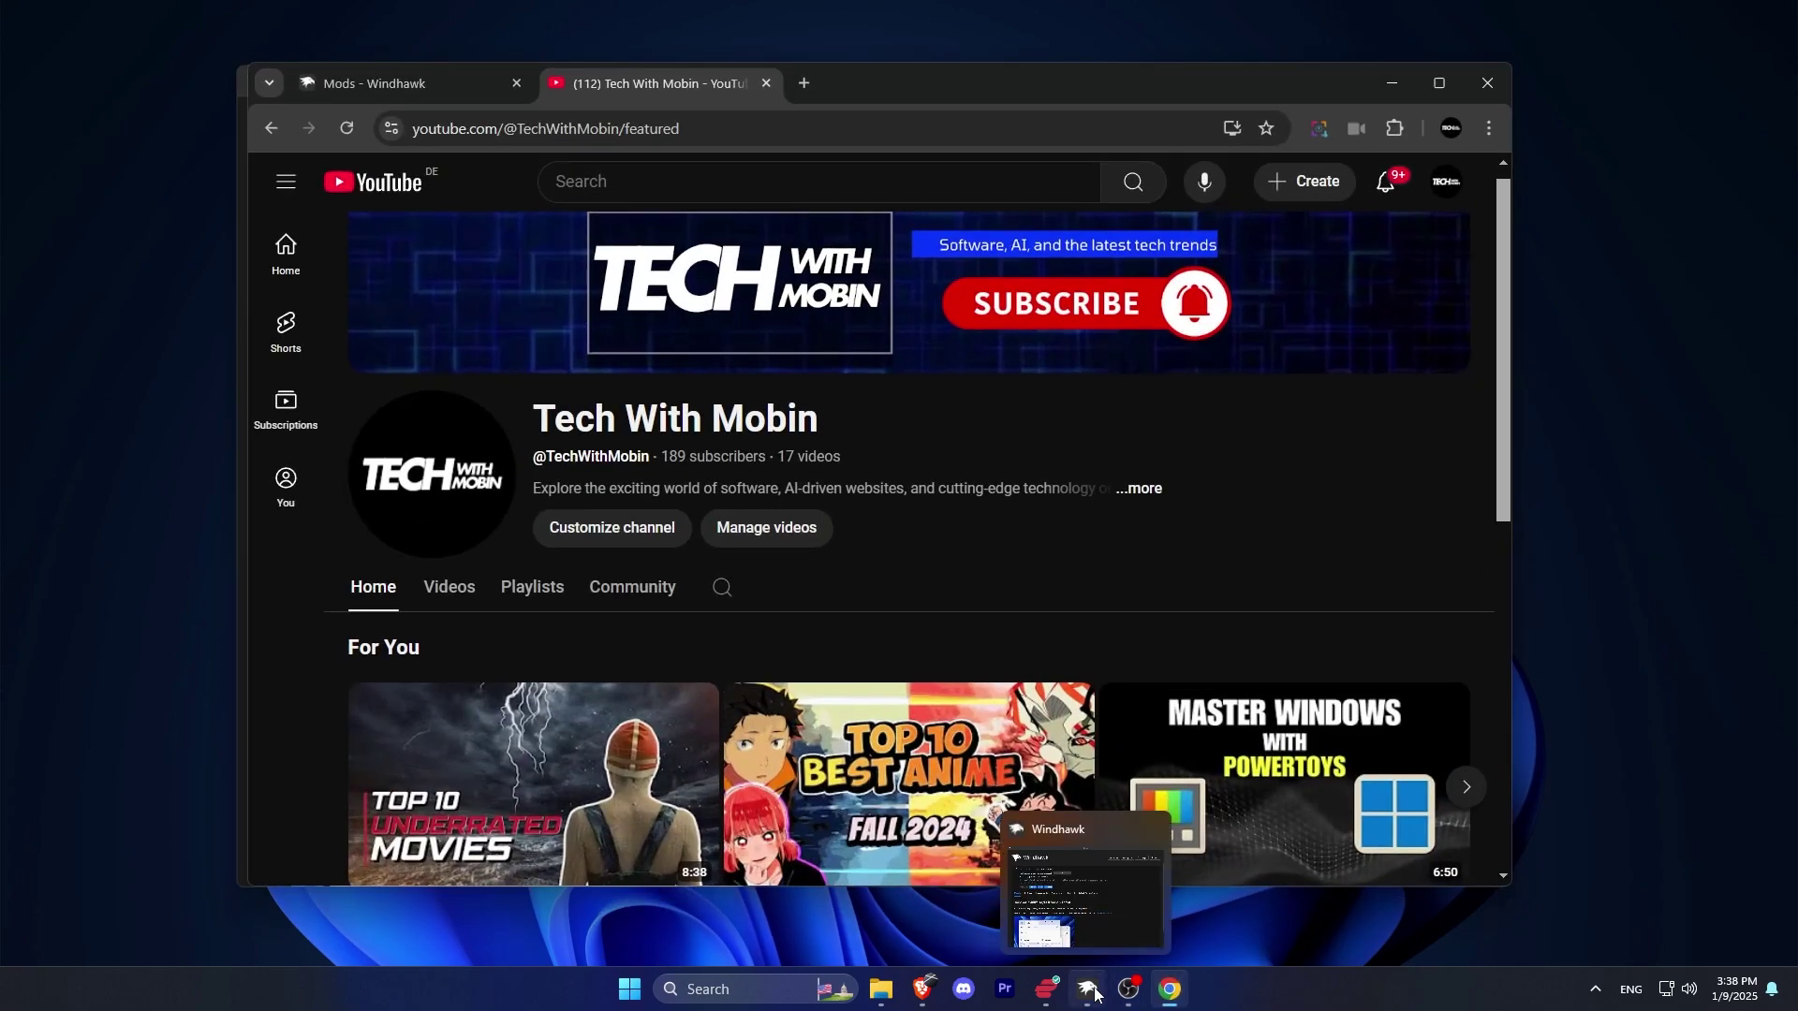
scroll(1087, 991, down, 1)
scroll(1159, 991, down, 1)
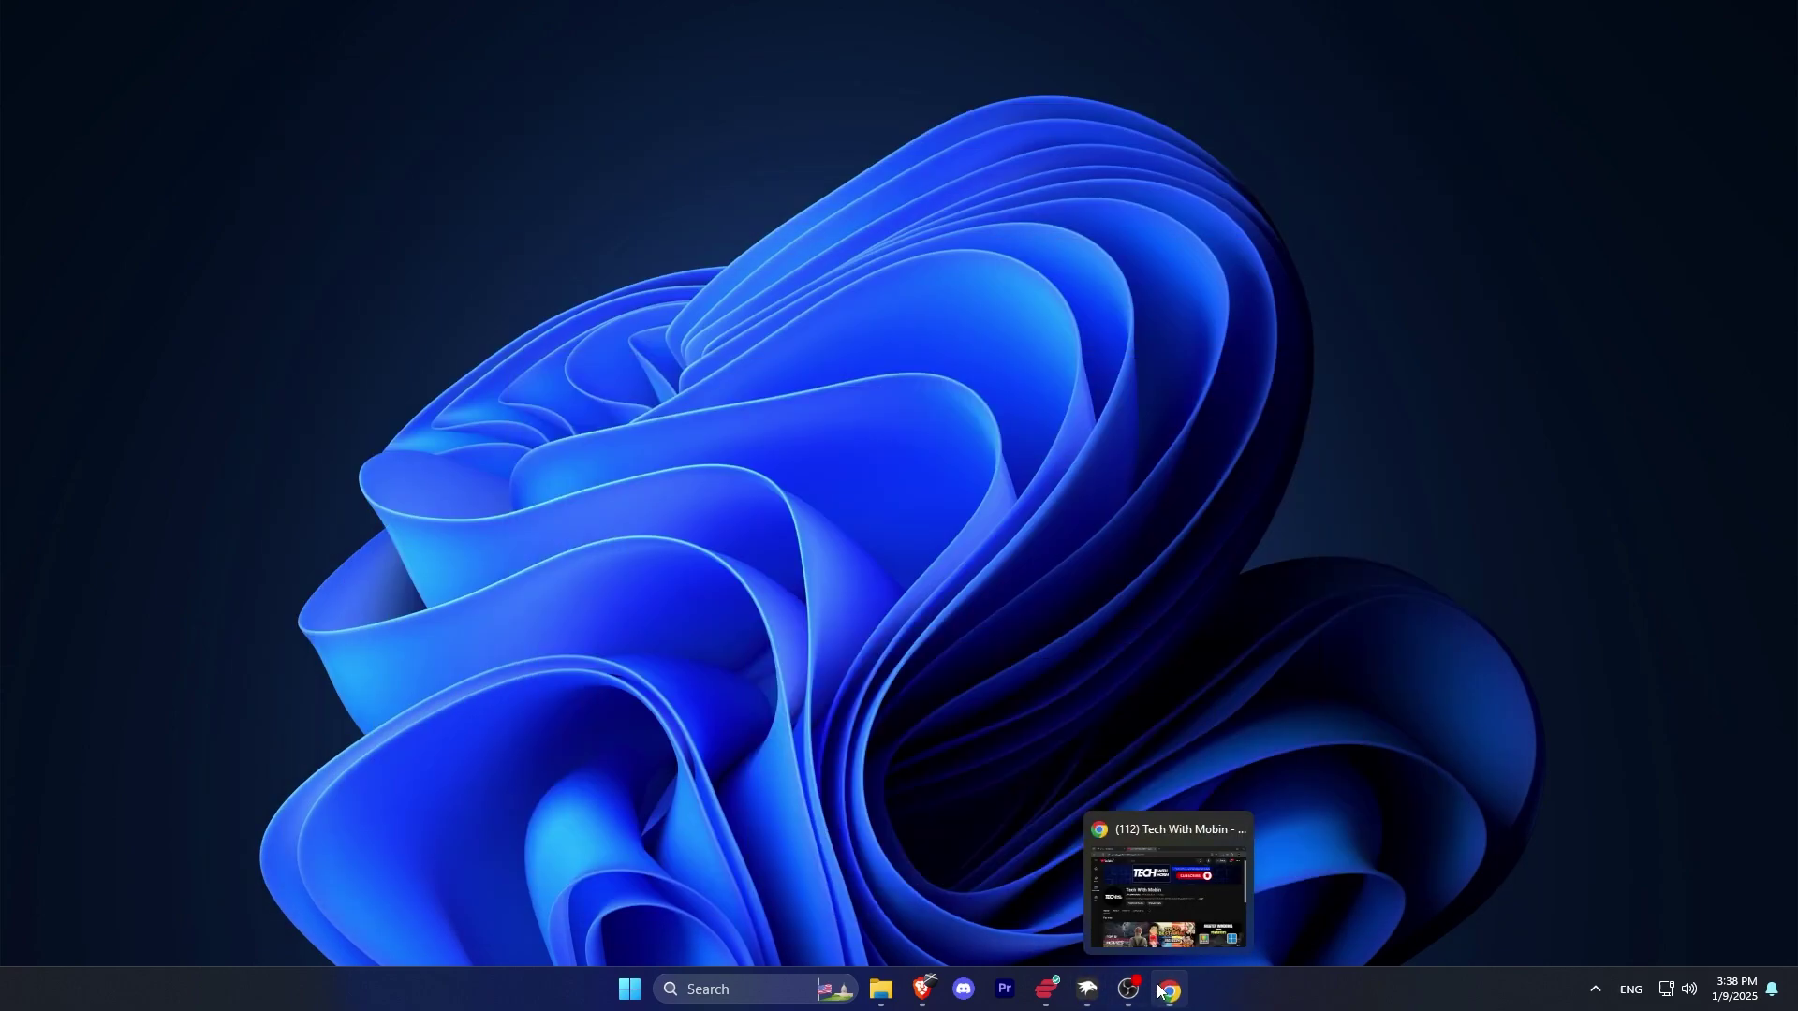
click(1164, 917)
click(1150, 918)
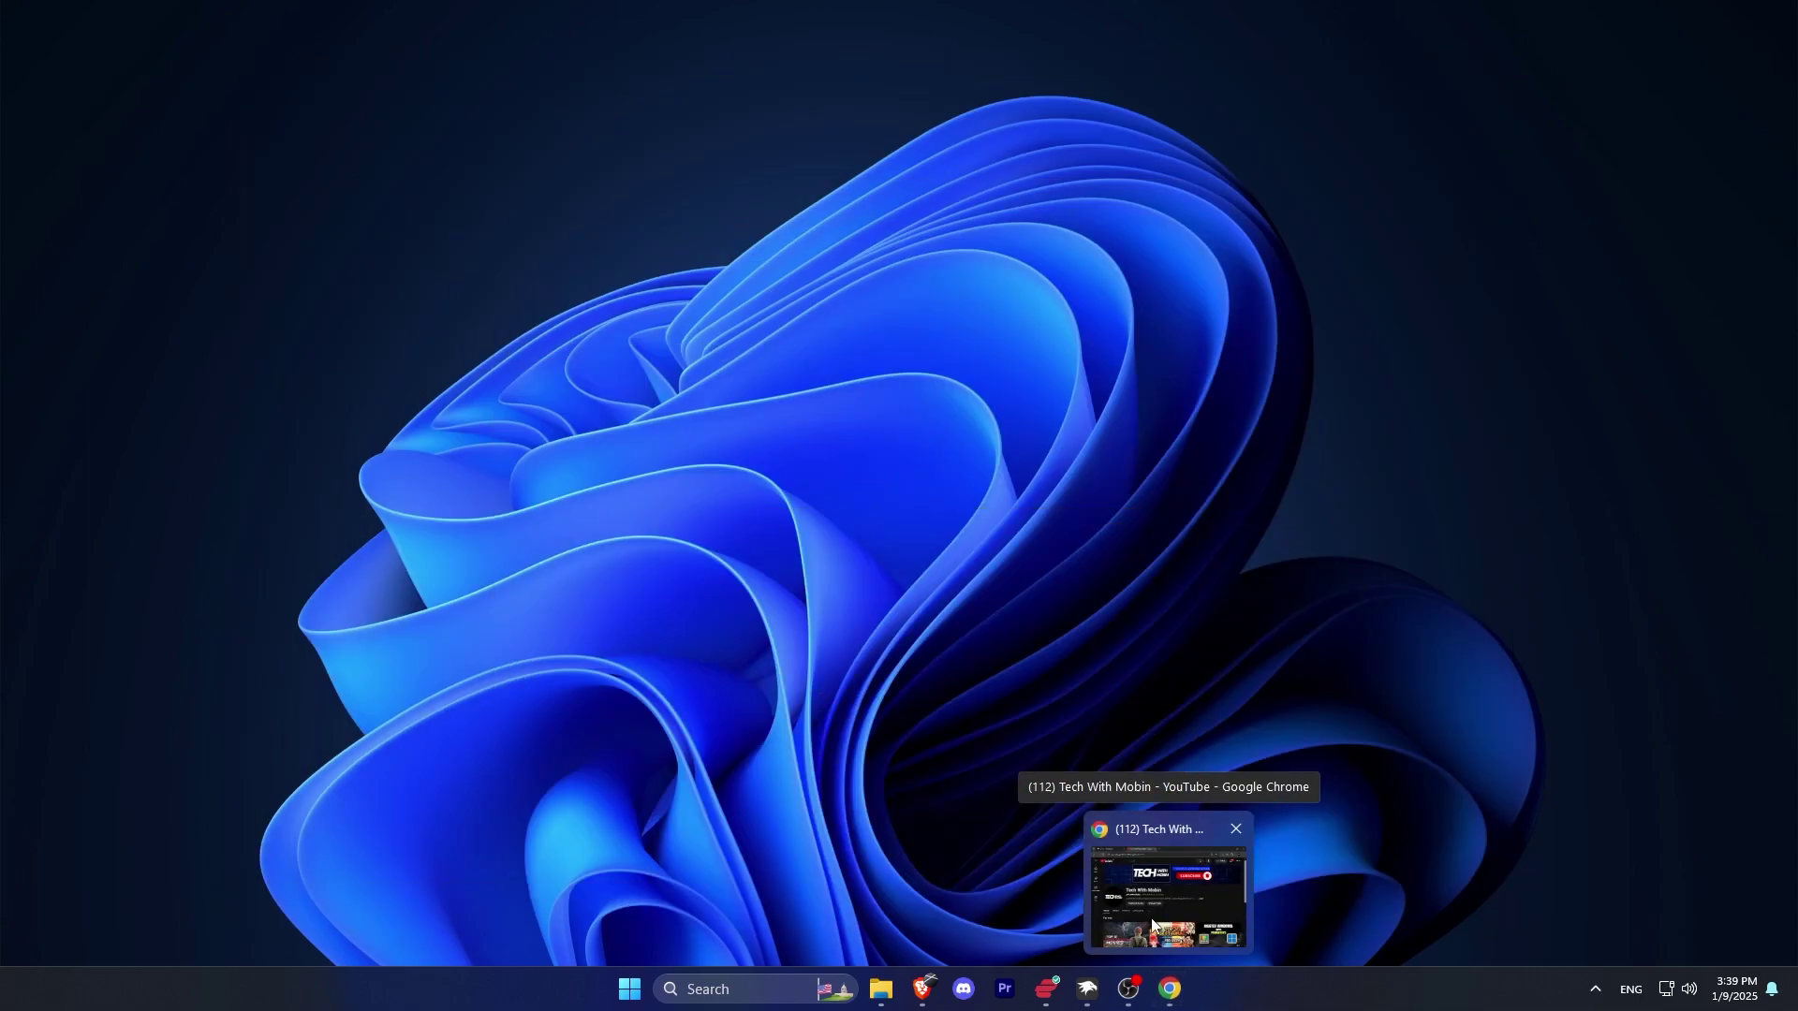
mouse_move(1086, 988)
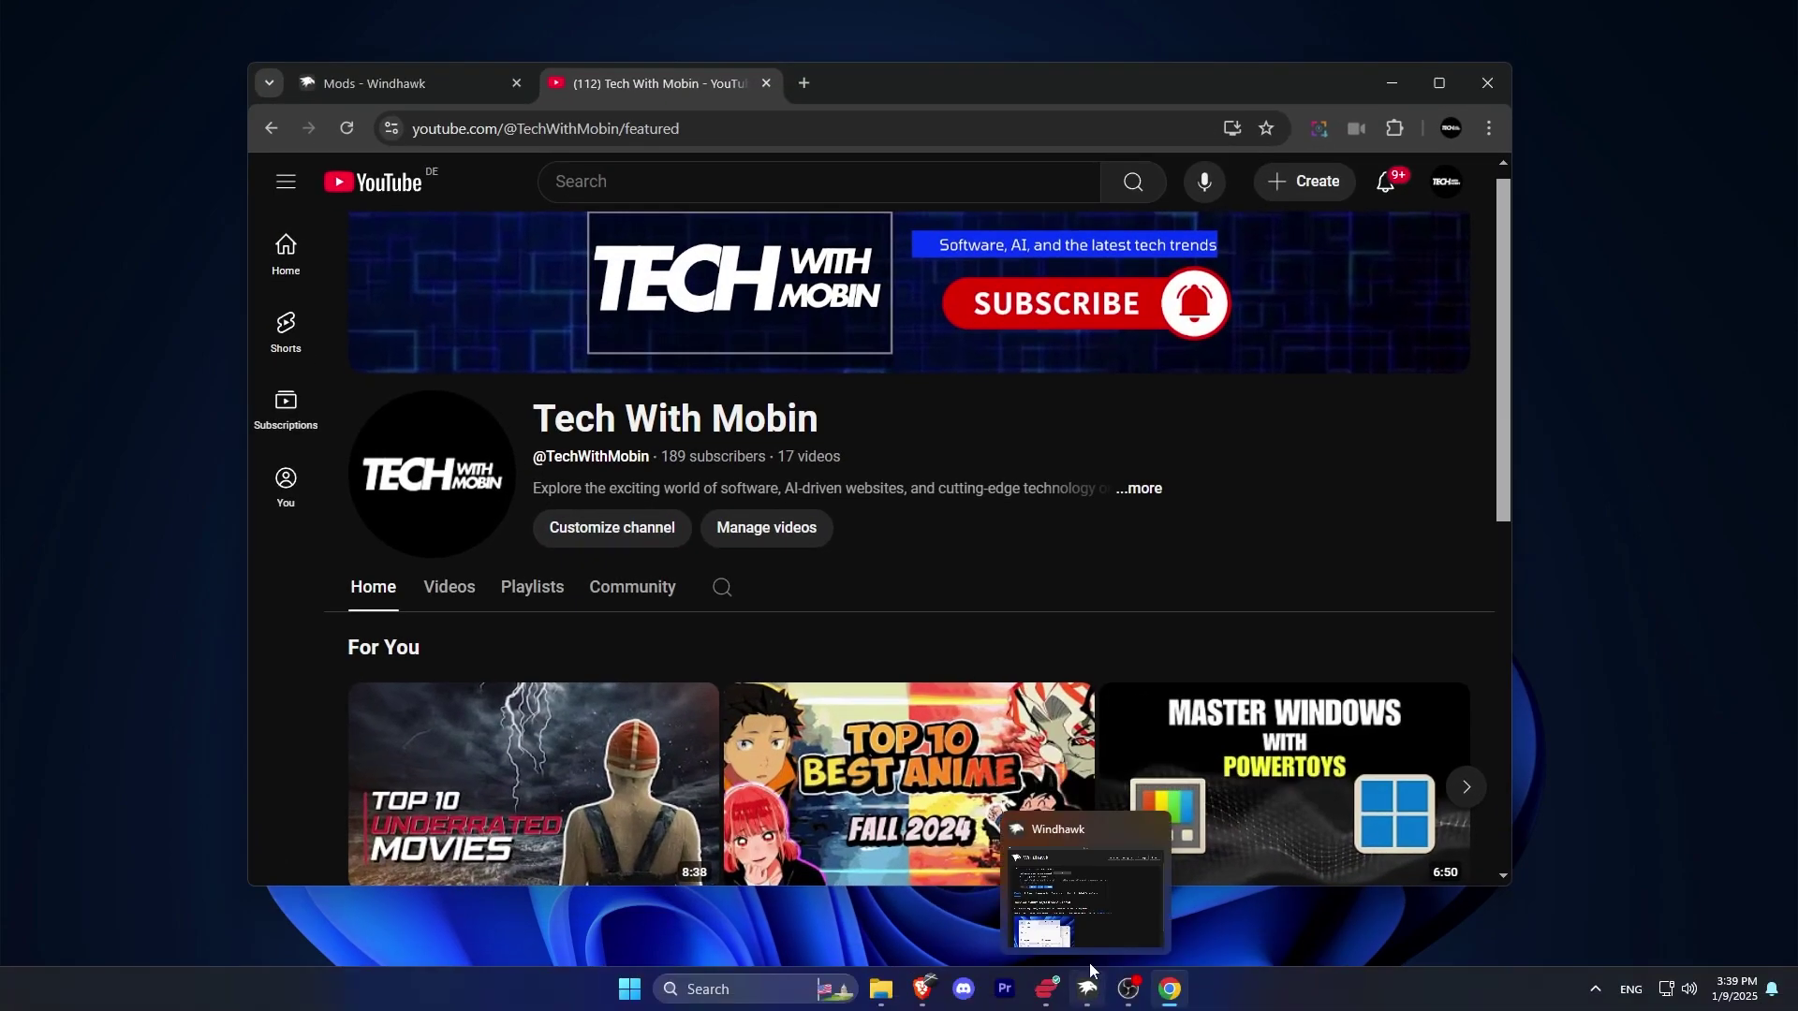
Retest volume scrolling and Chrome toggling, then minimize Windhawk by scrolling over its taskbar button.
mouse_move(1084, 885)
scroll(1090, 930, up, 1)
scroll(1090, 929, down, 1)
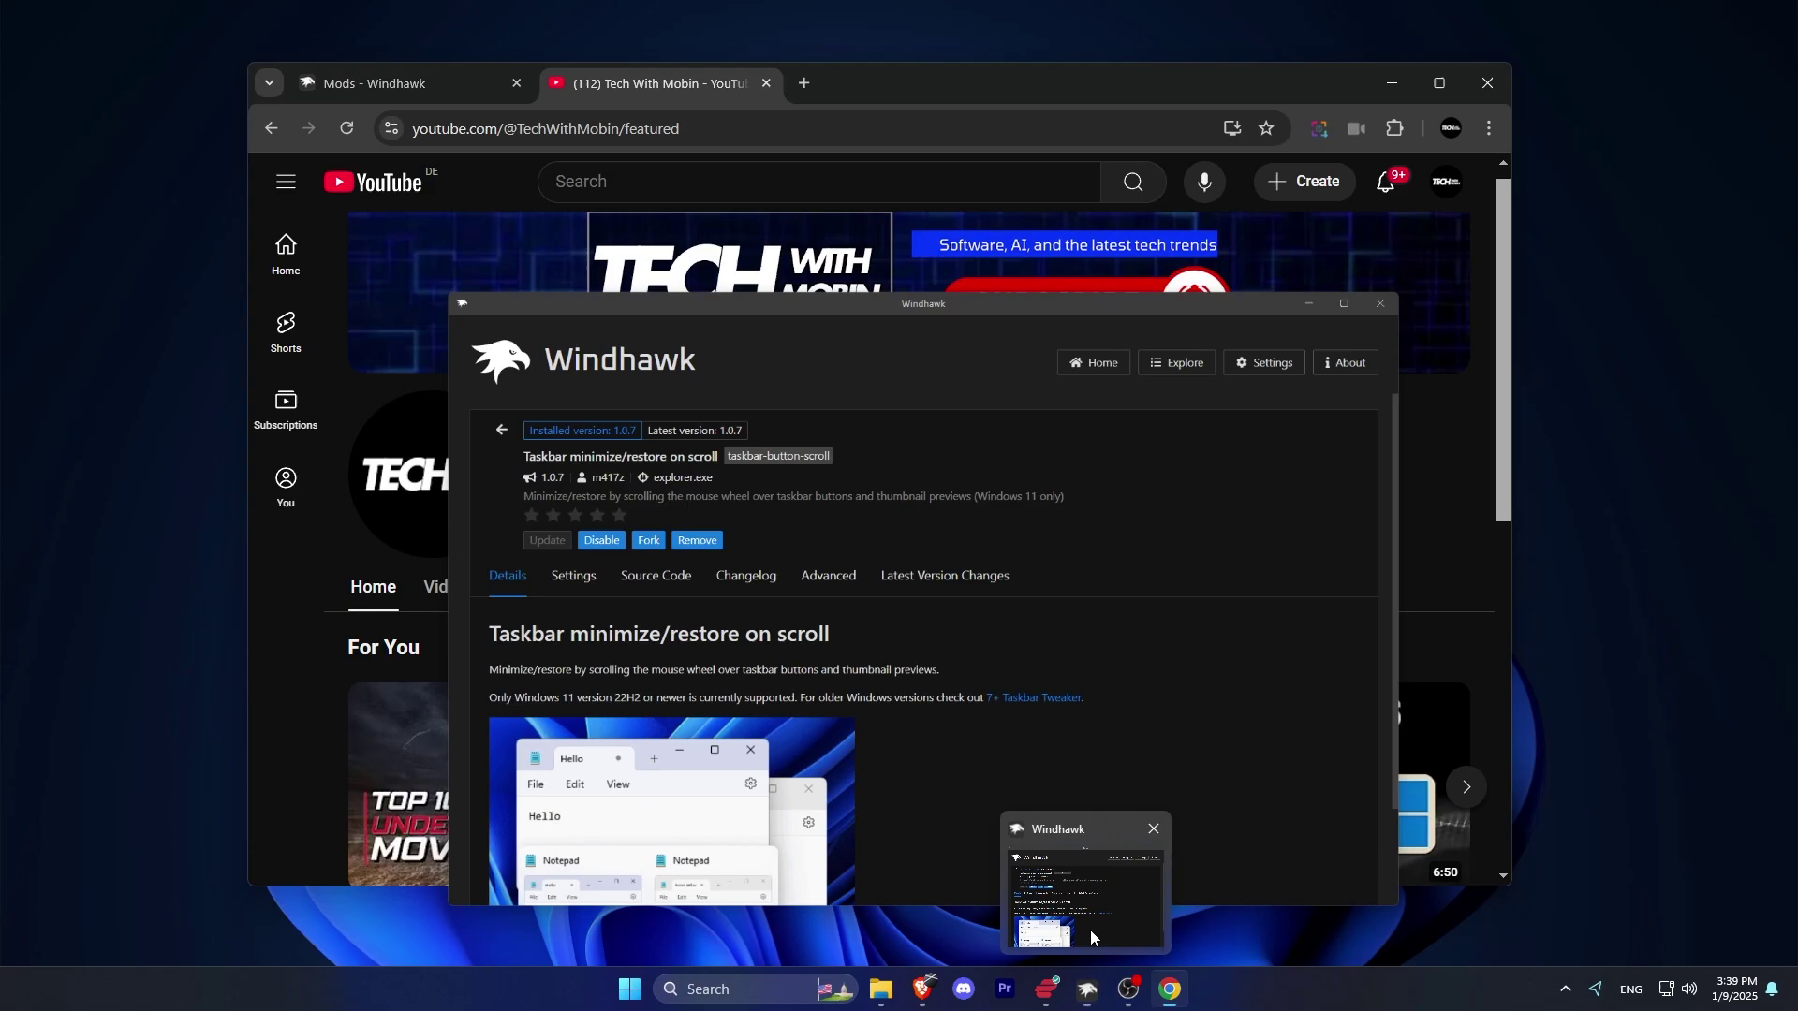
scroll(1090, 930, up, 1)
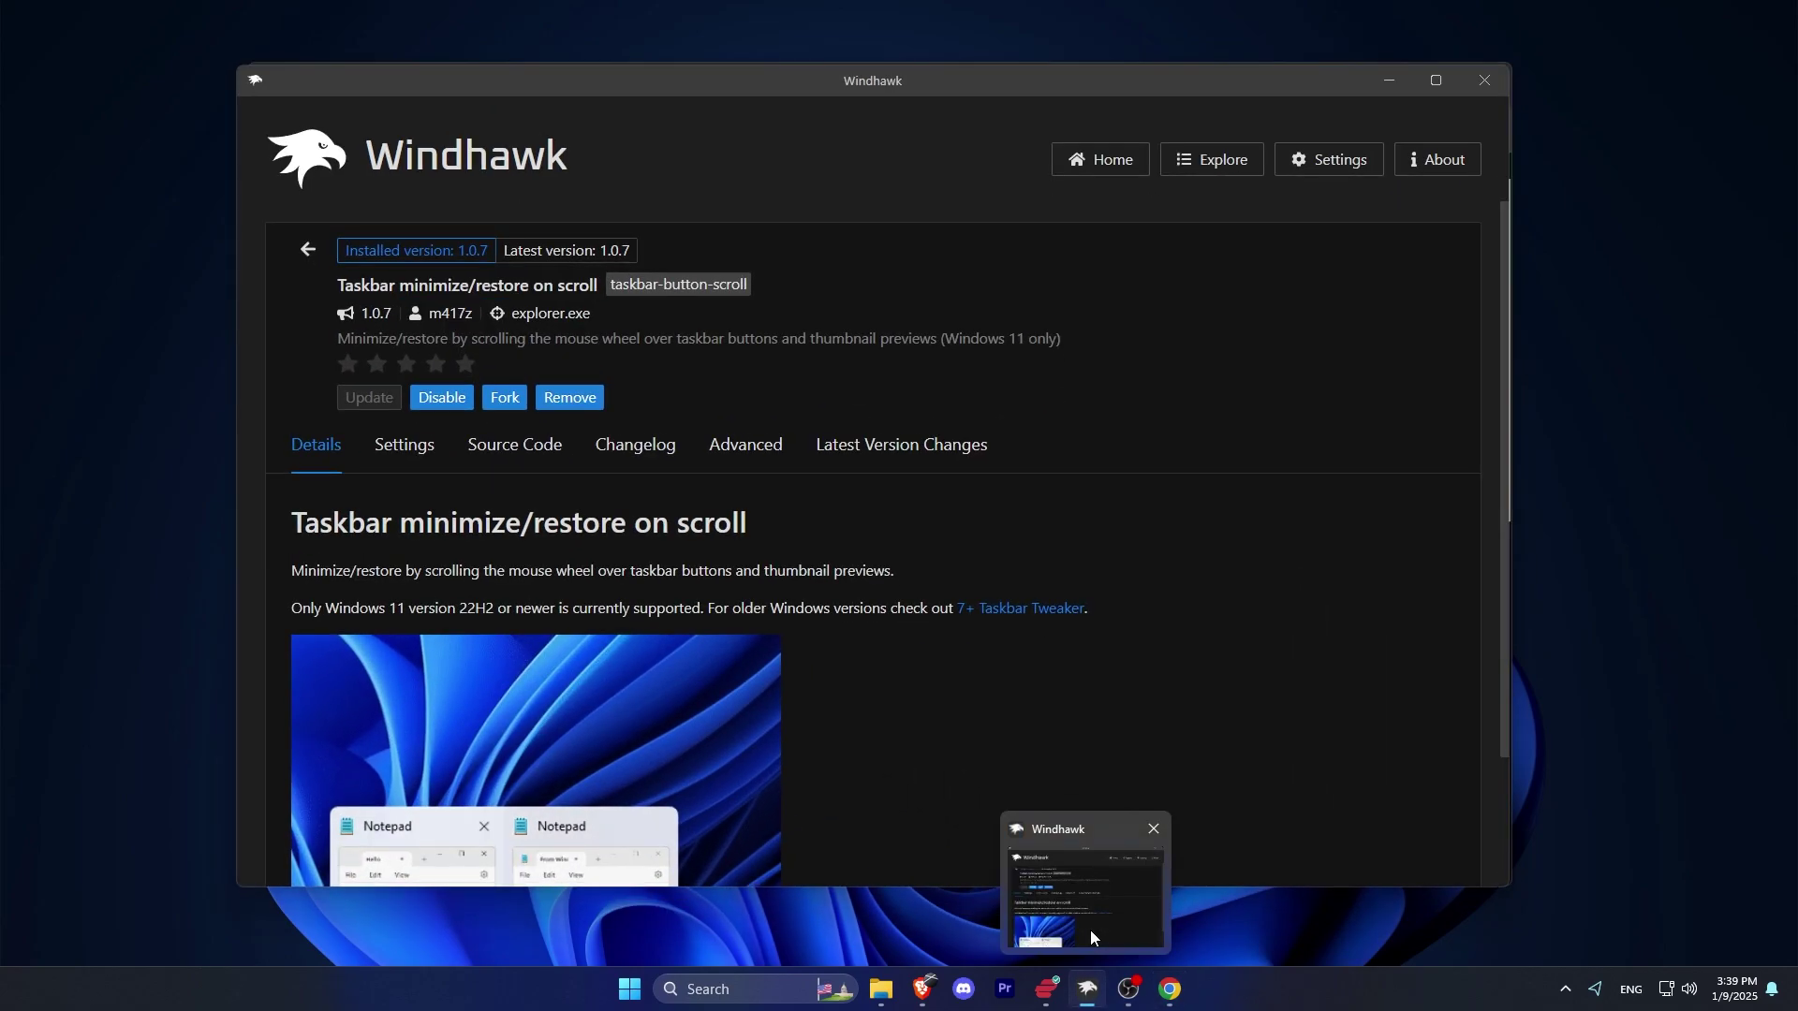
scroll(1090, 930, down, 1)
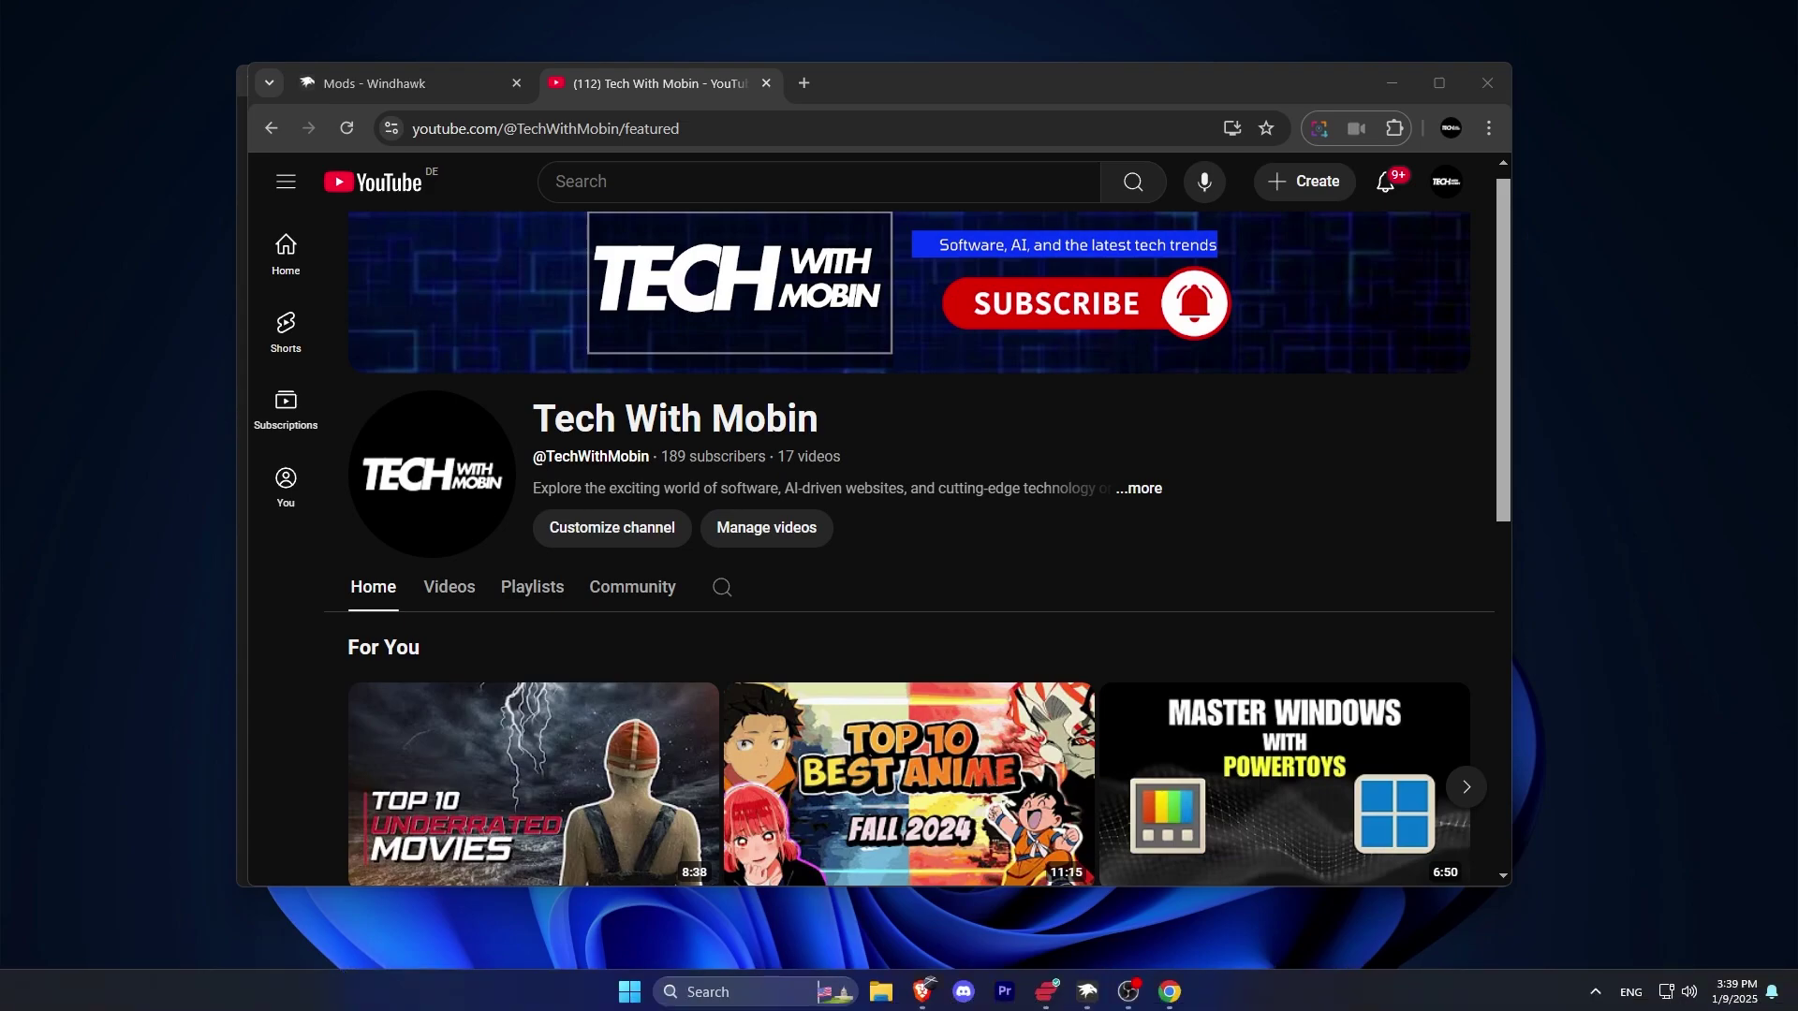
scroll(1323, 993, up, 2)
scroll(1323, 992, up, 1)
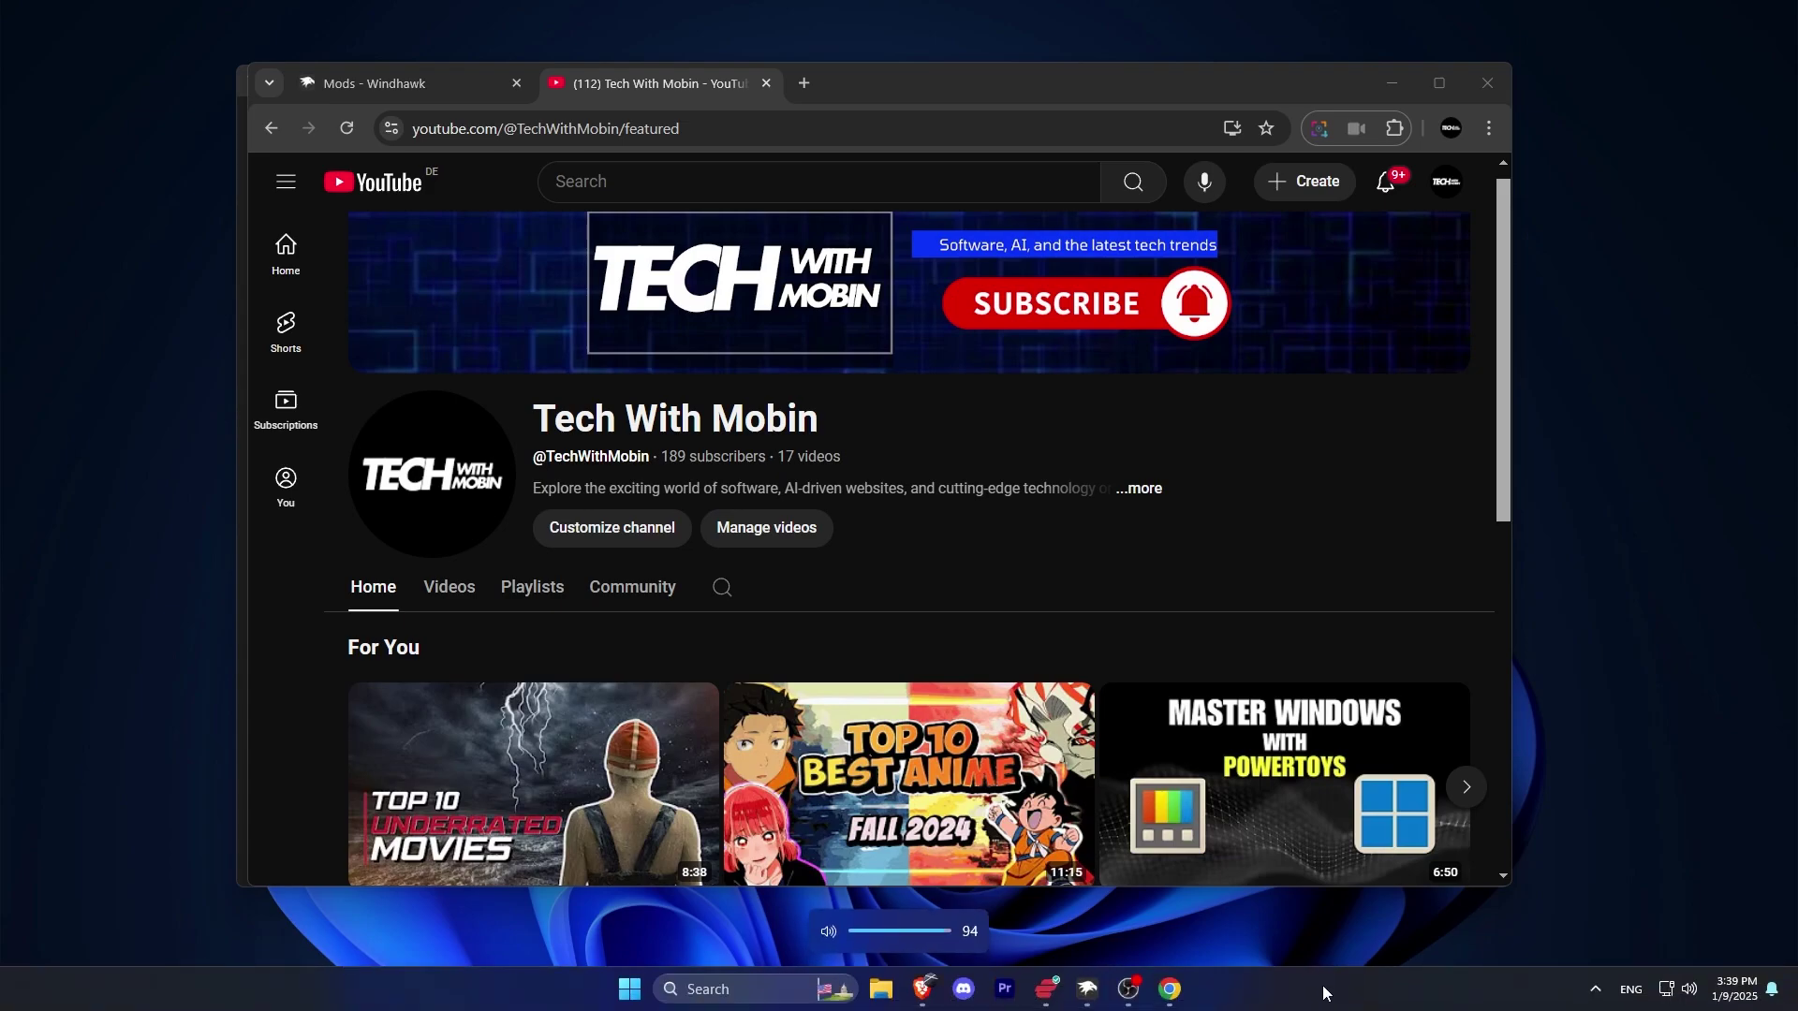
scroll(1323, 992, up, 3)
scroll(1171, 994, down, 2)
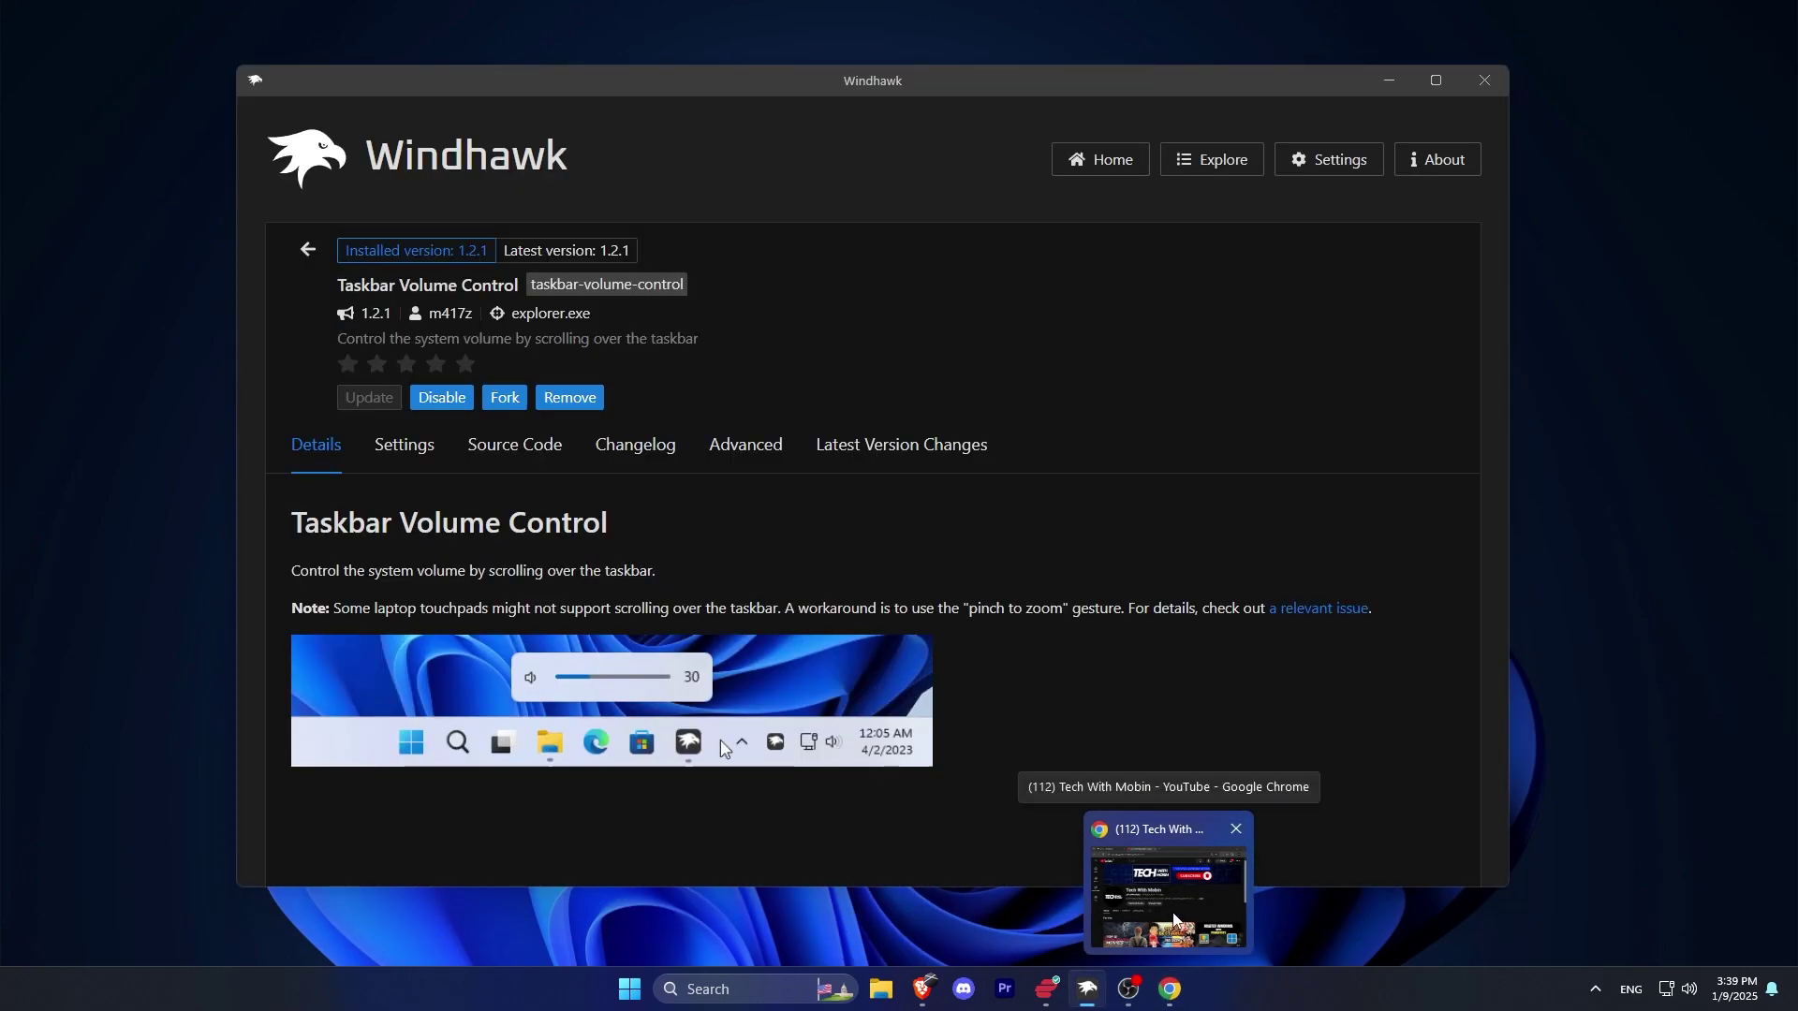
click(1173, 920)
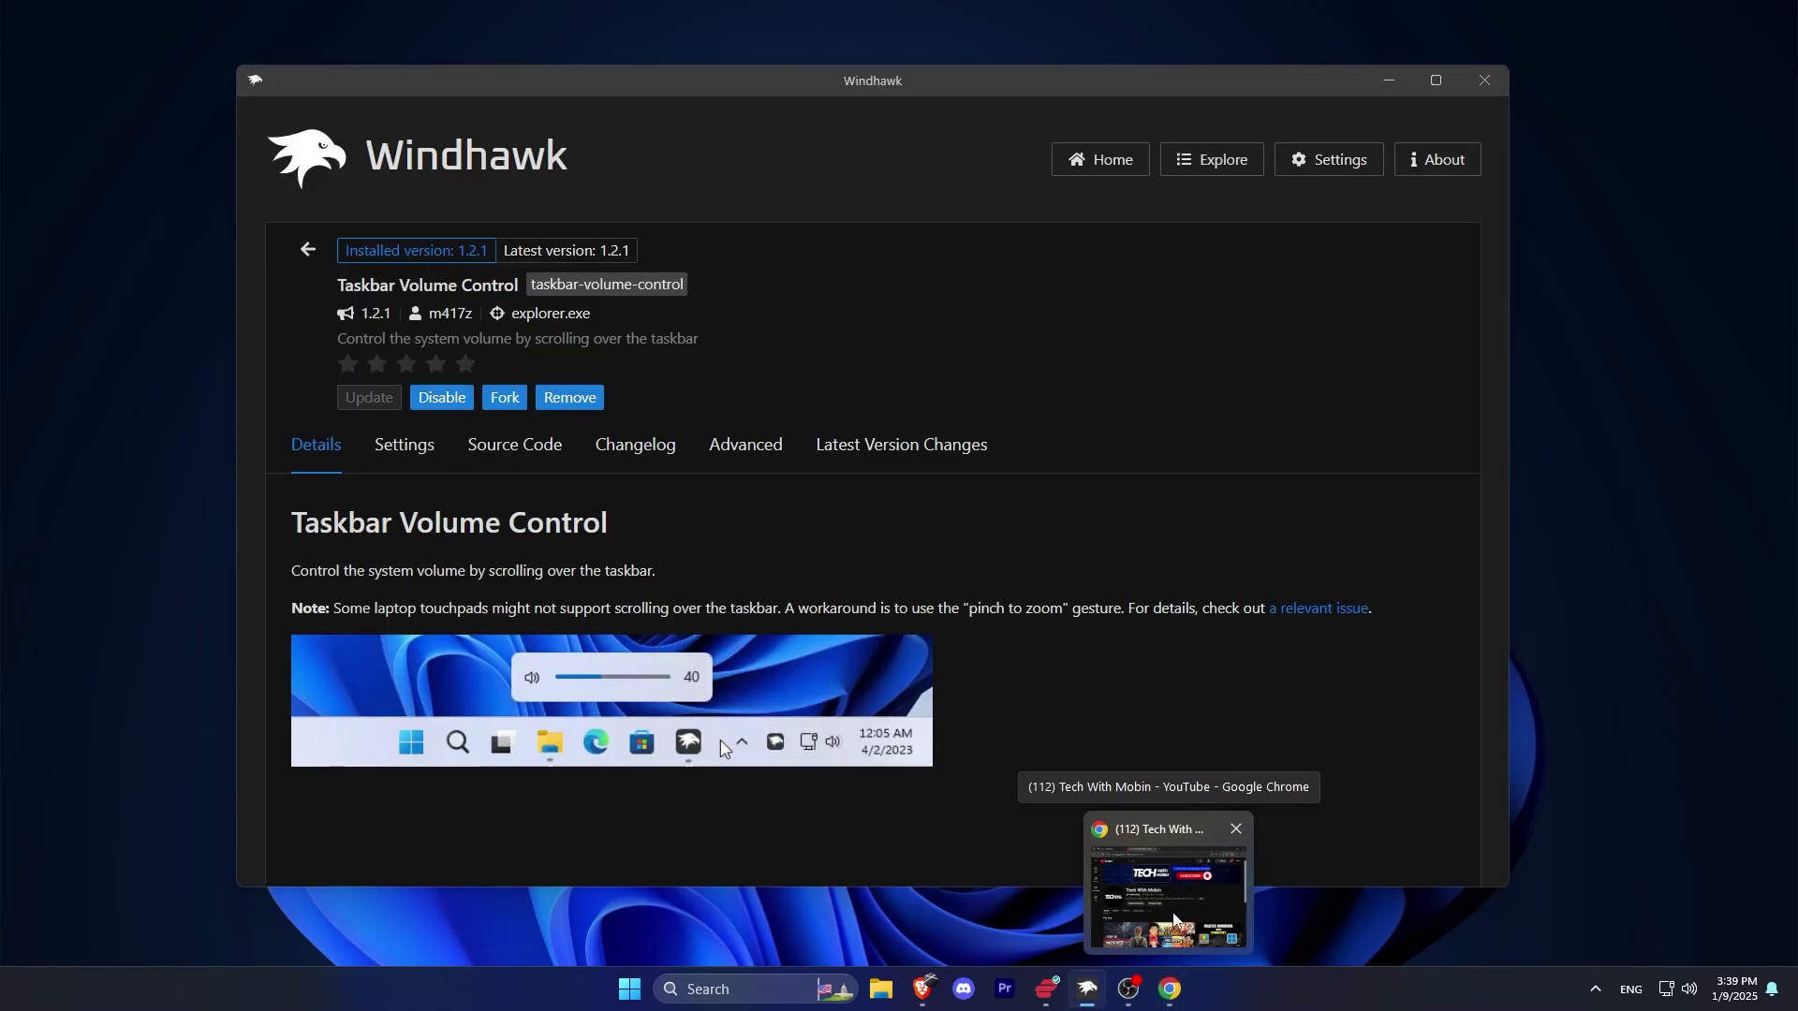
click(1173, 920)
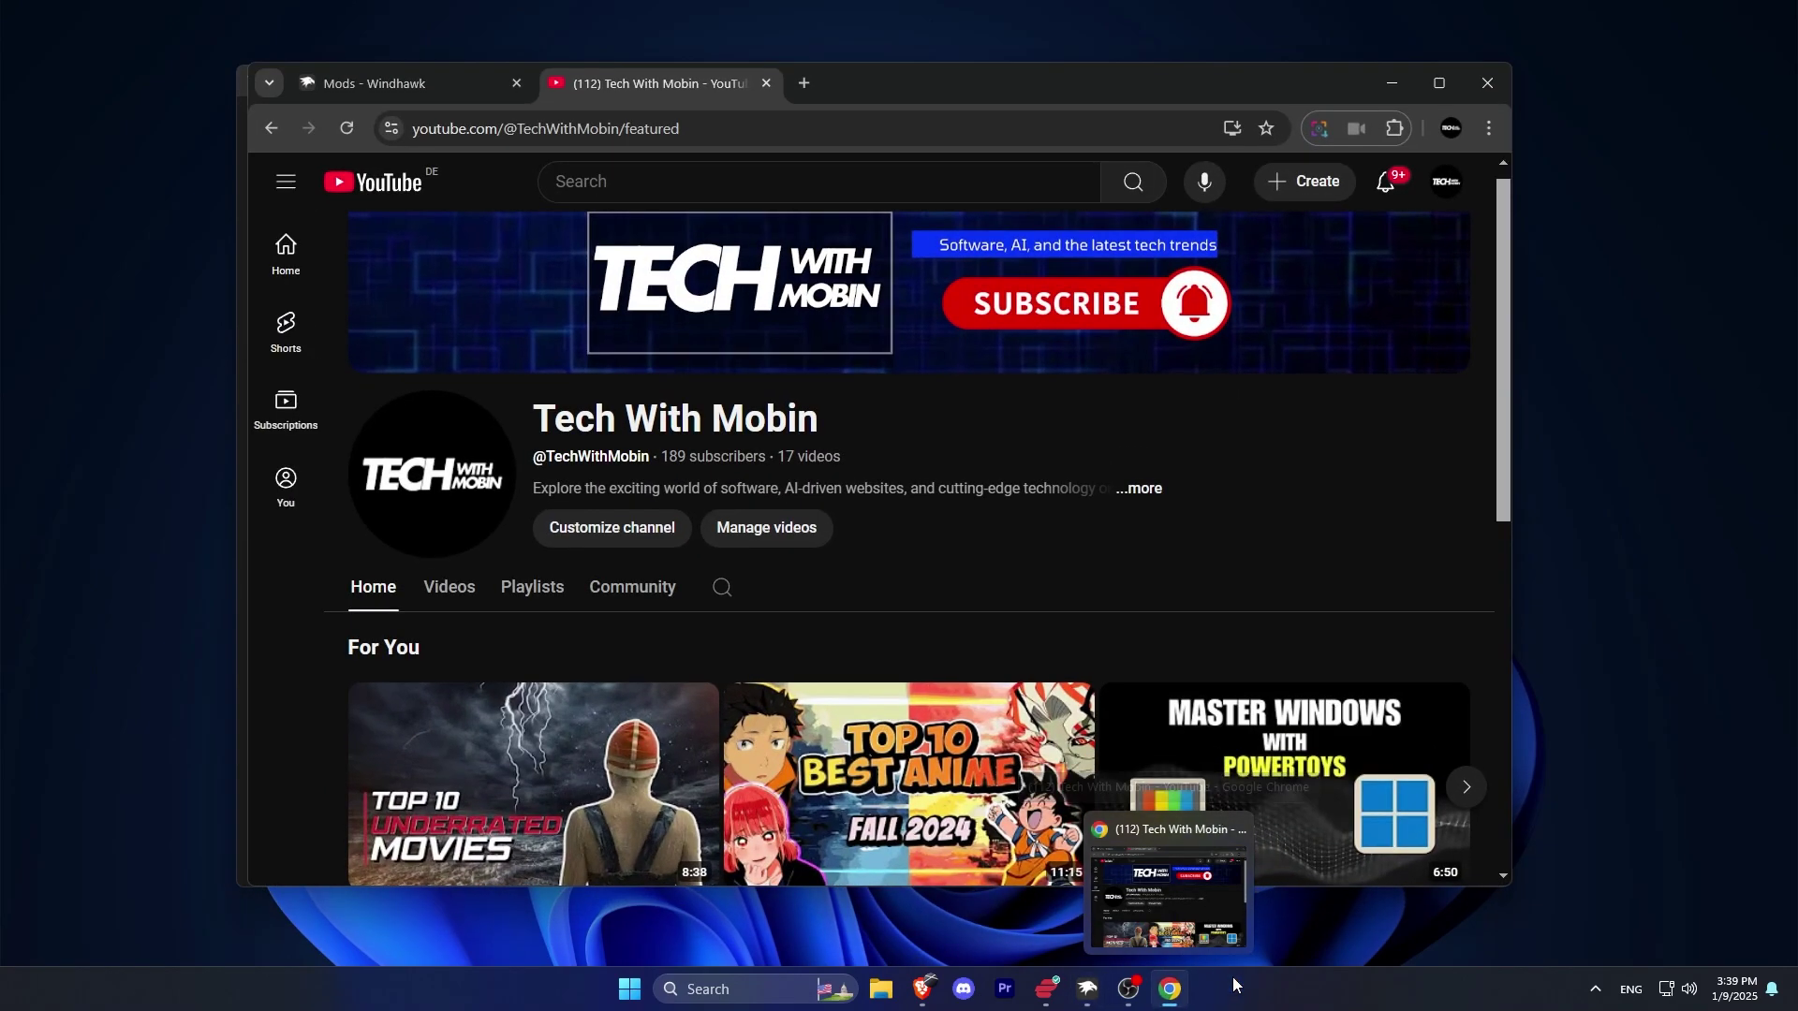
scroll(1232, 981, up, 2)
scroll(1233, 981, up, 1)
scroll(1232, 981, up, 1)
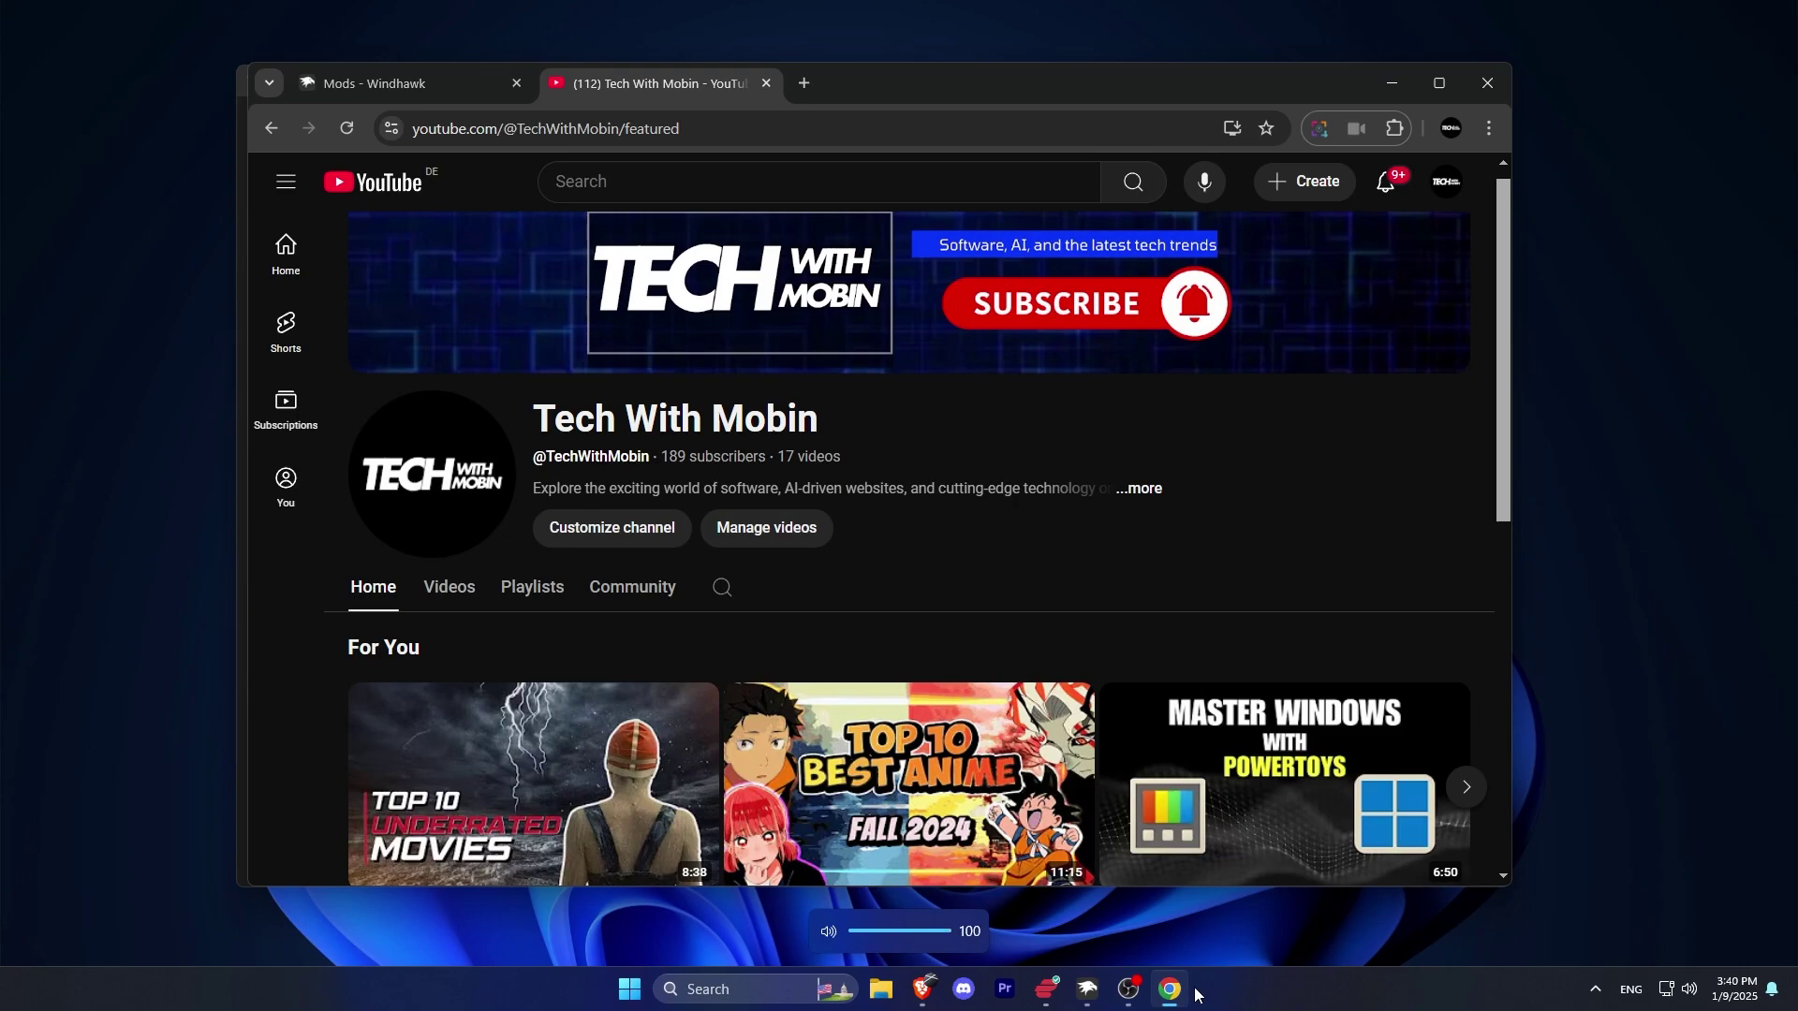
Search the catalogue for 'fil' and install the Better file sizes in Explorer details mod (v1.4.7).
click(1089, 985)
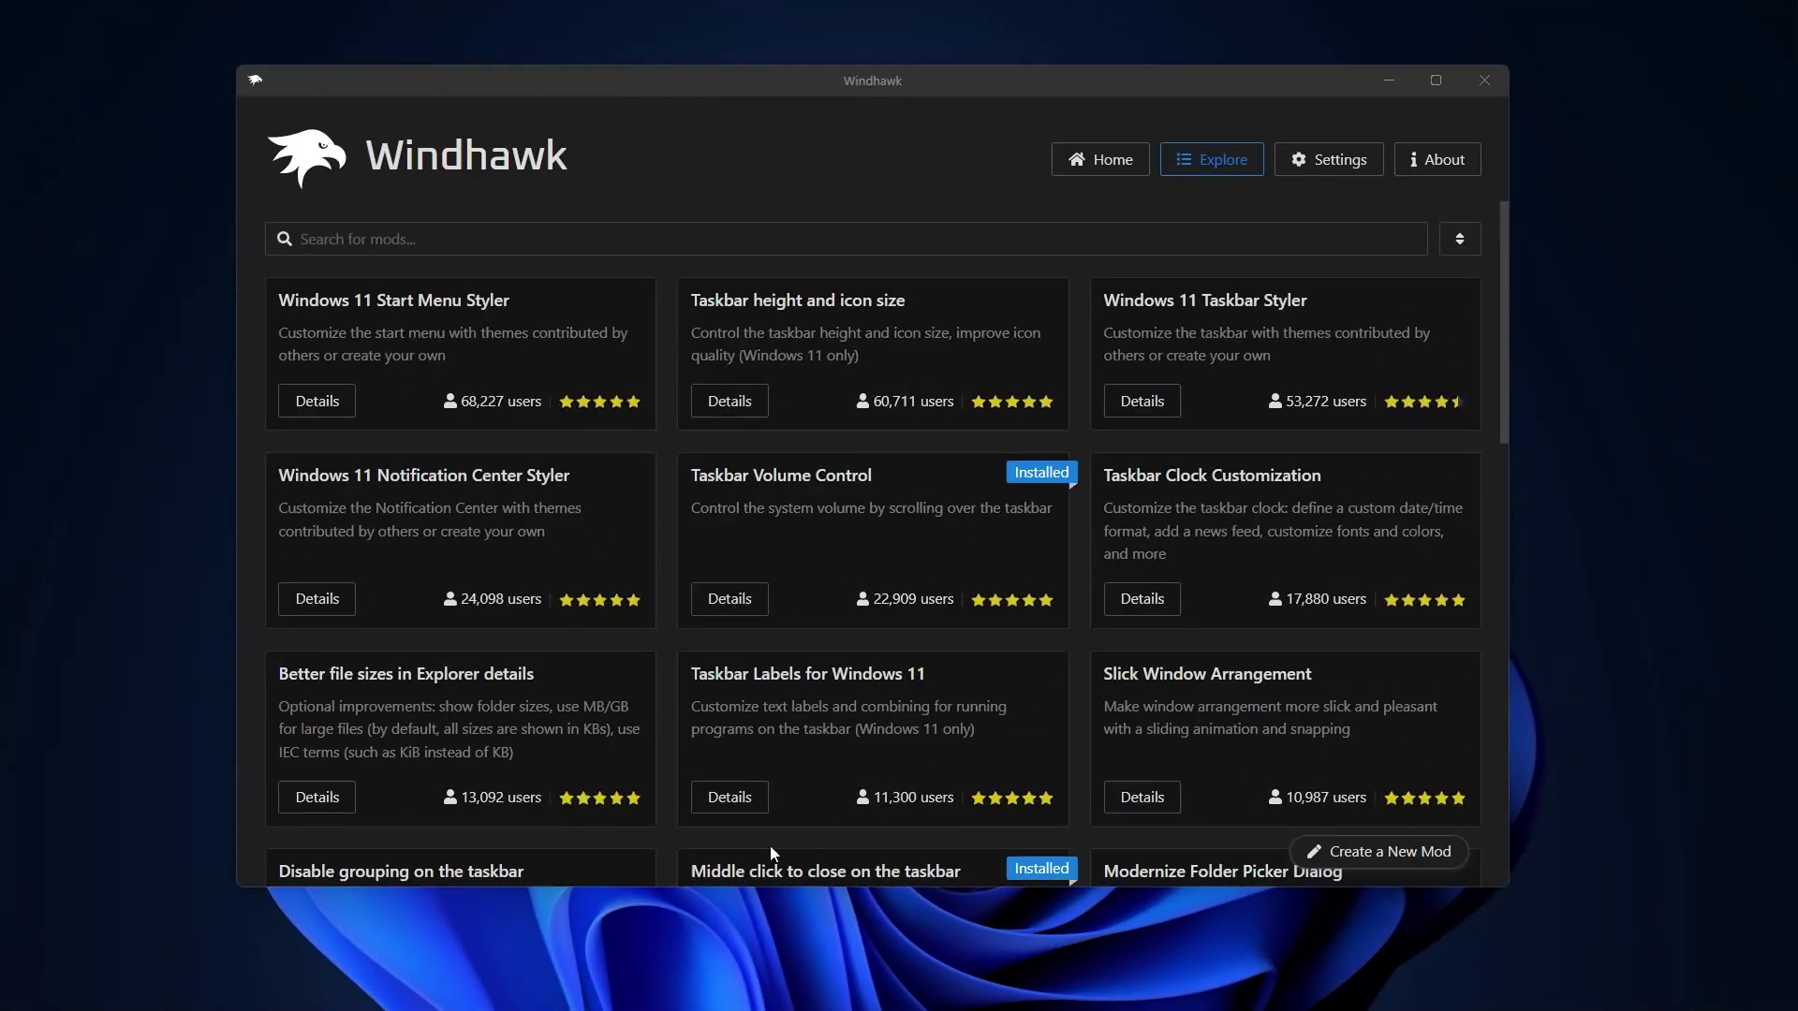
click(469, 247)
text(fi)
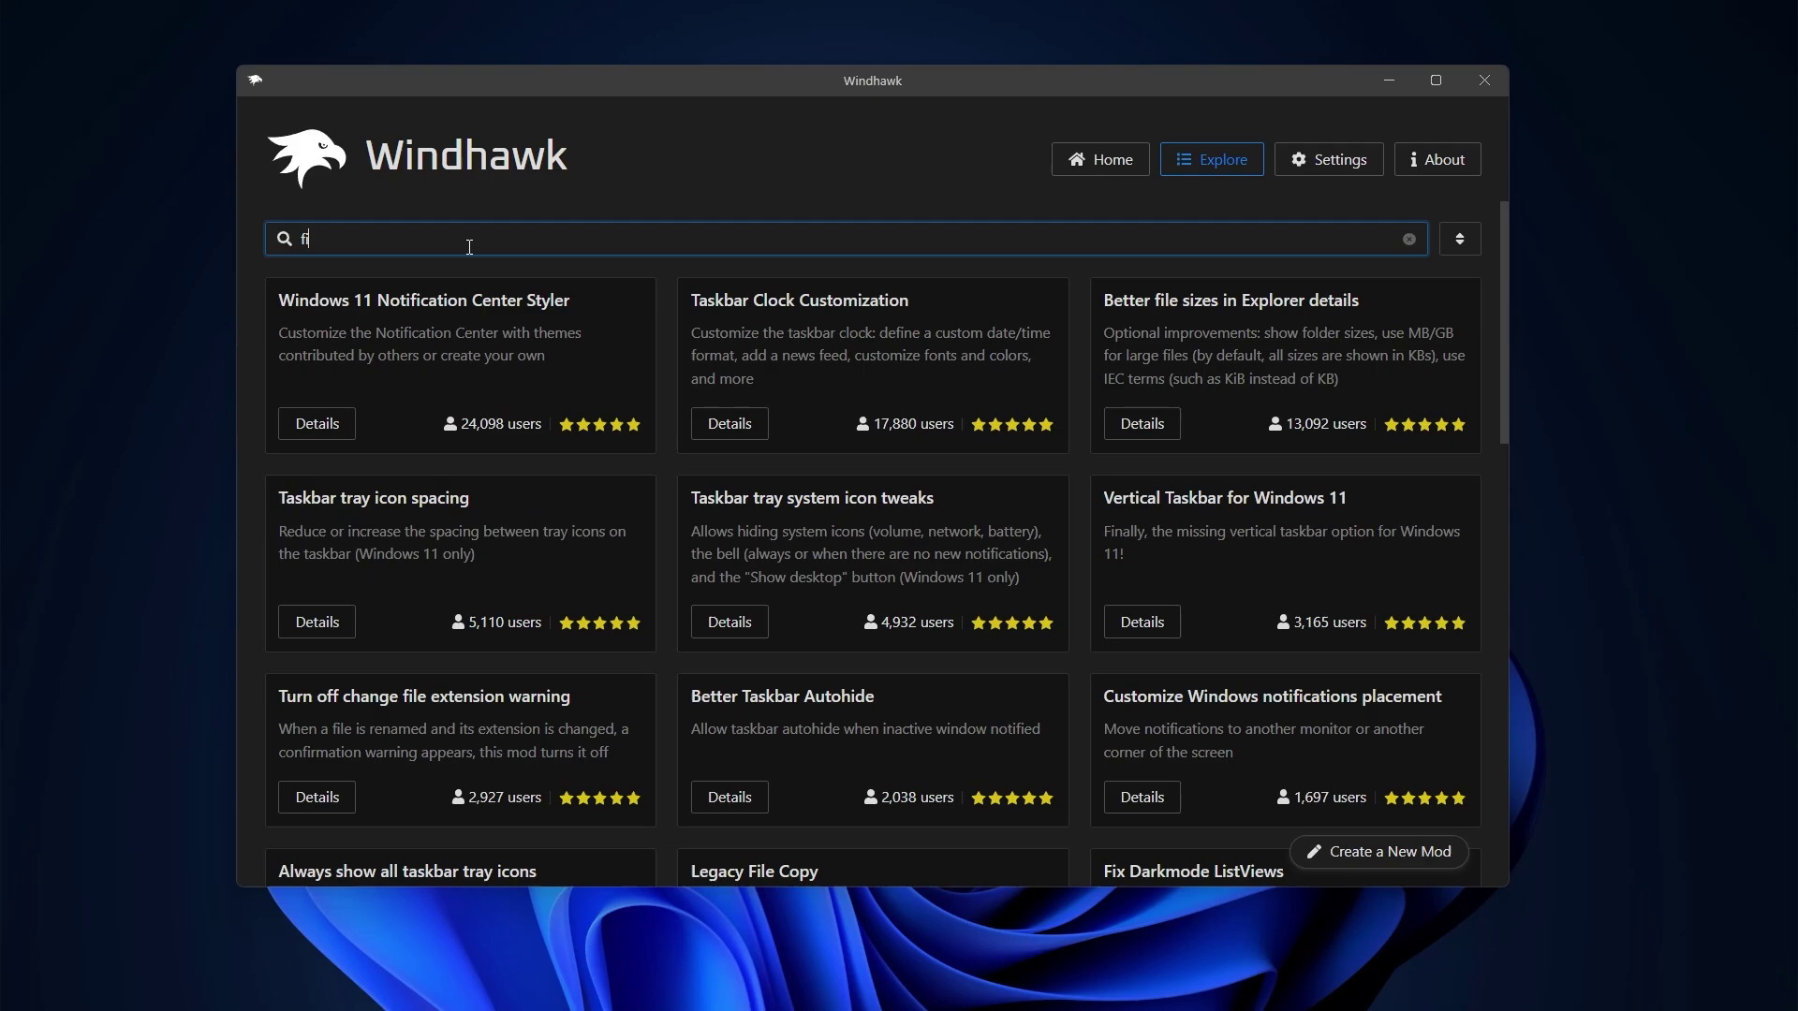
text(le)
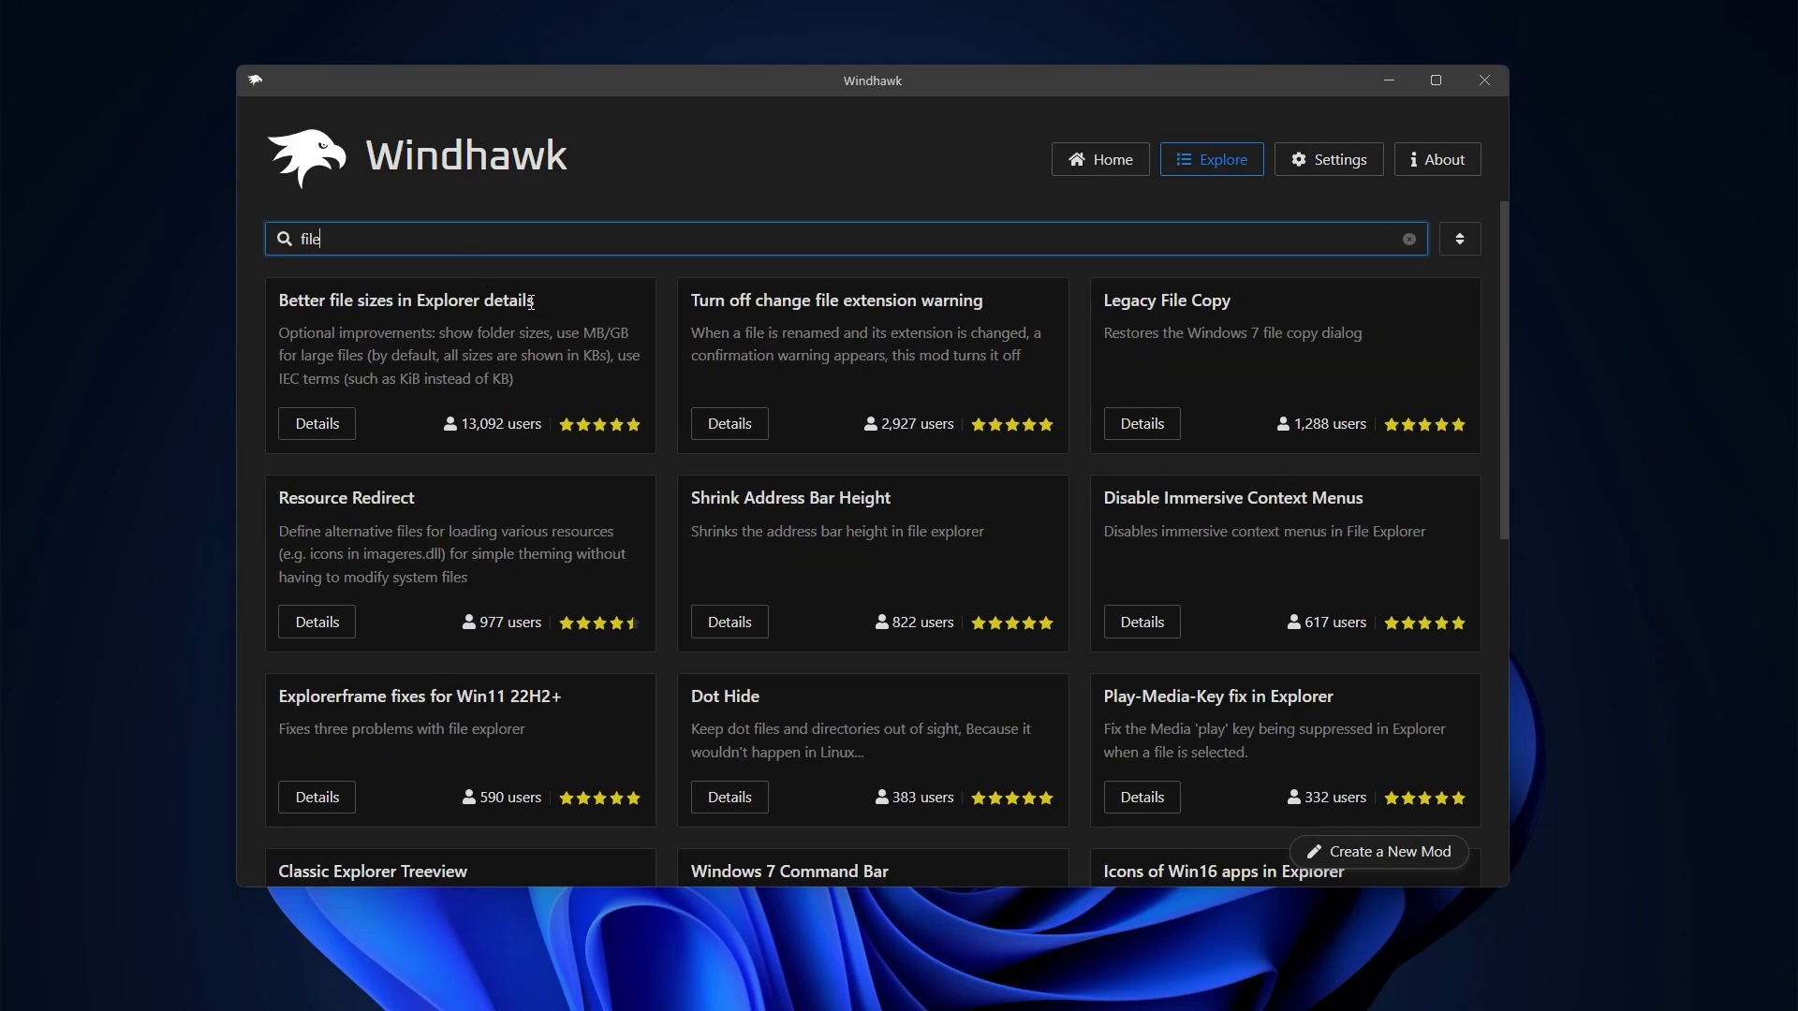
drag(542, 301, 279, 311)
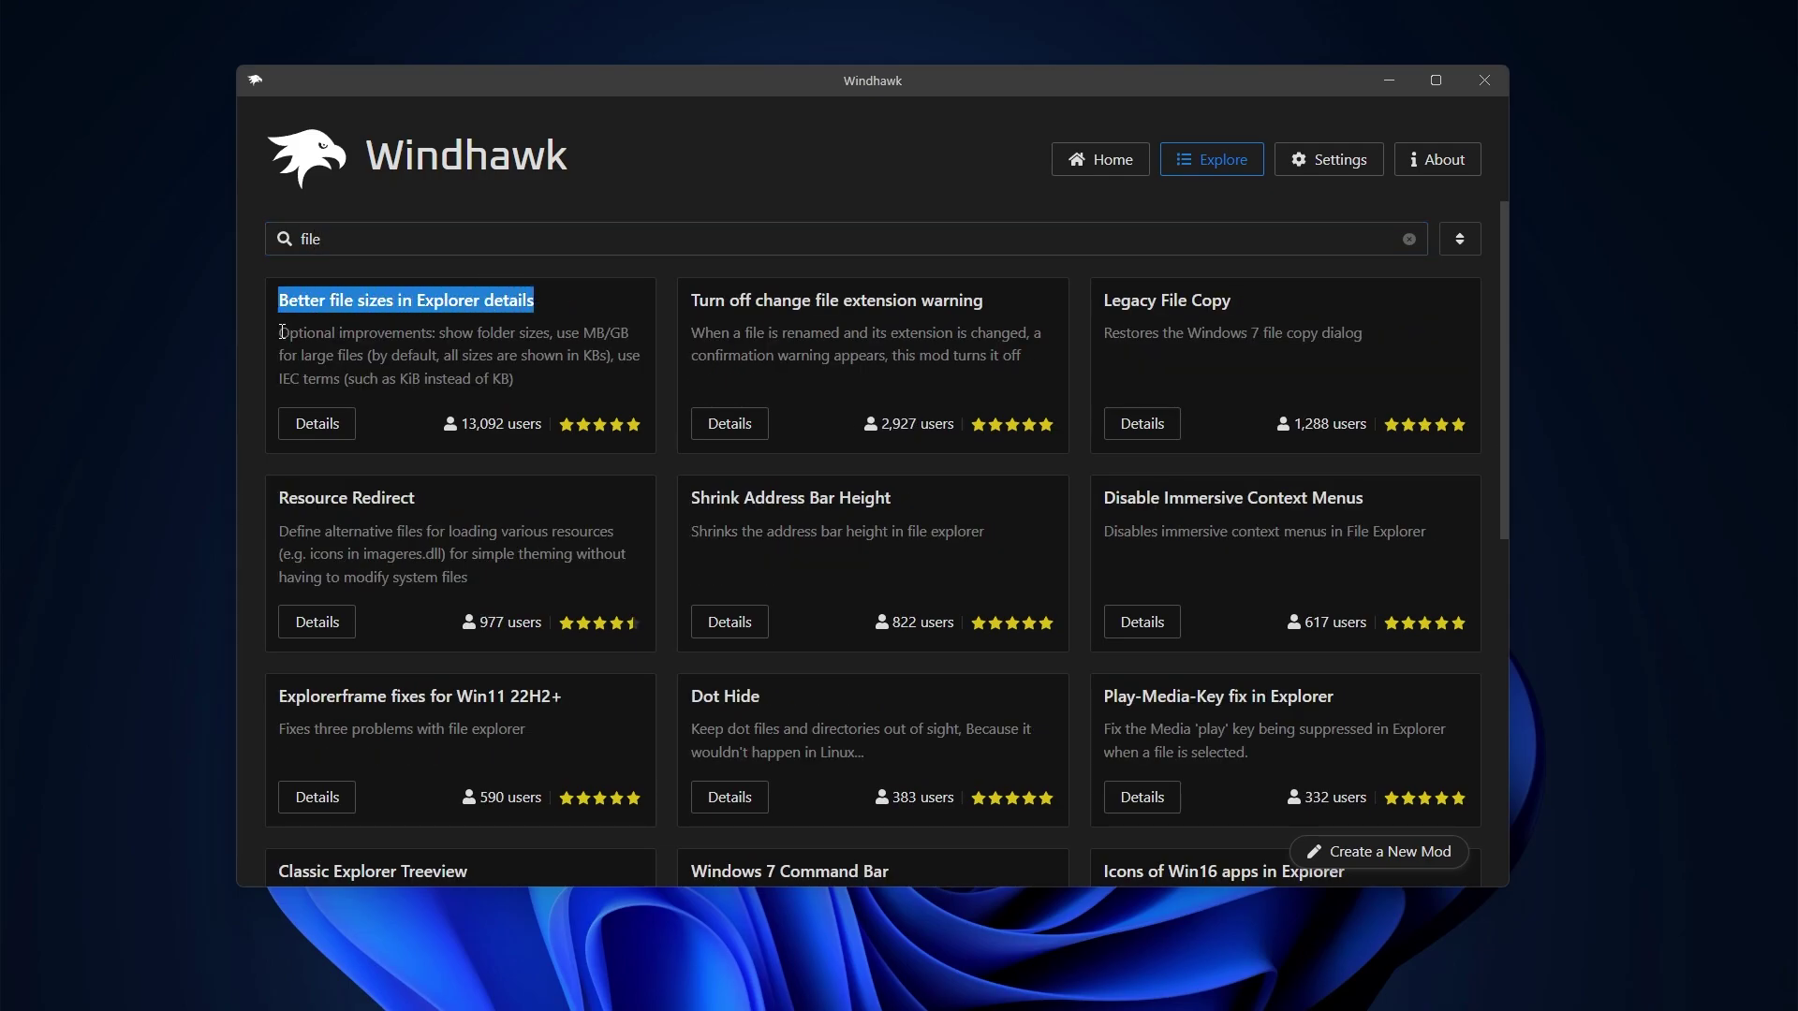
click(319, 426)
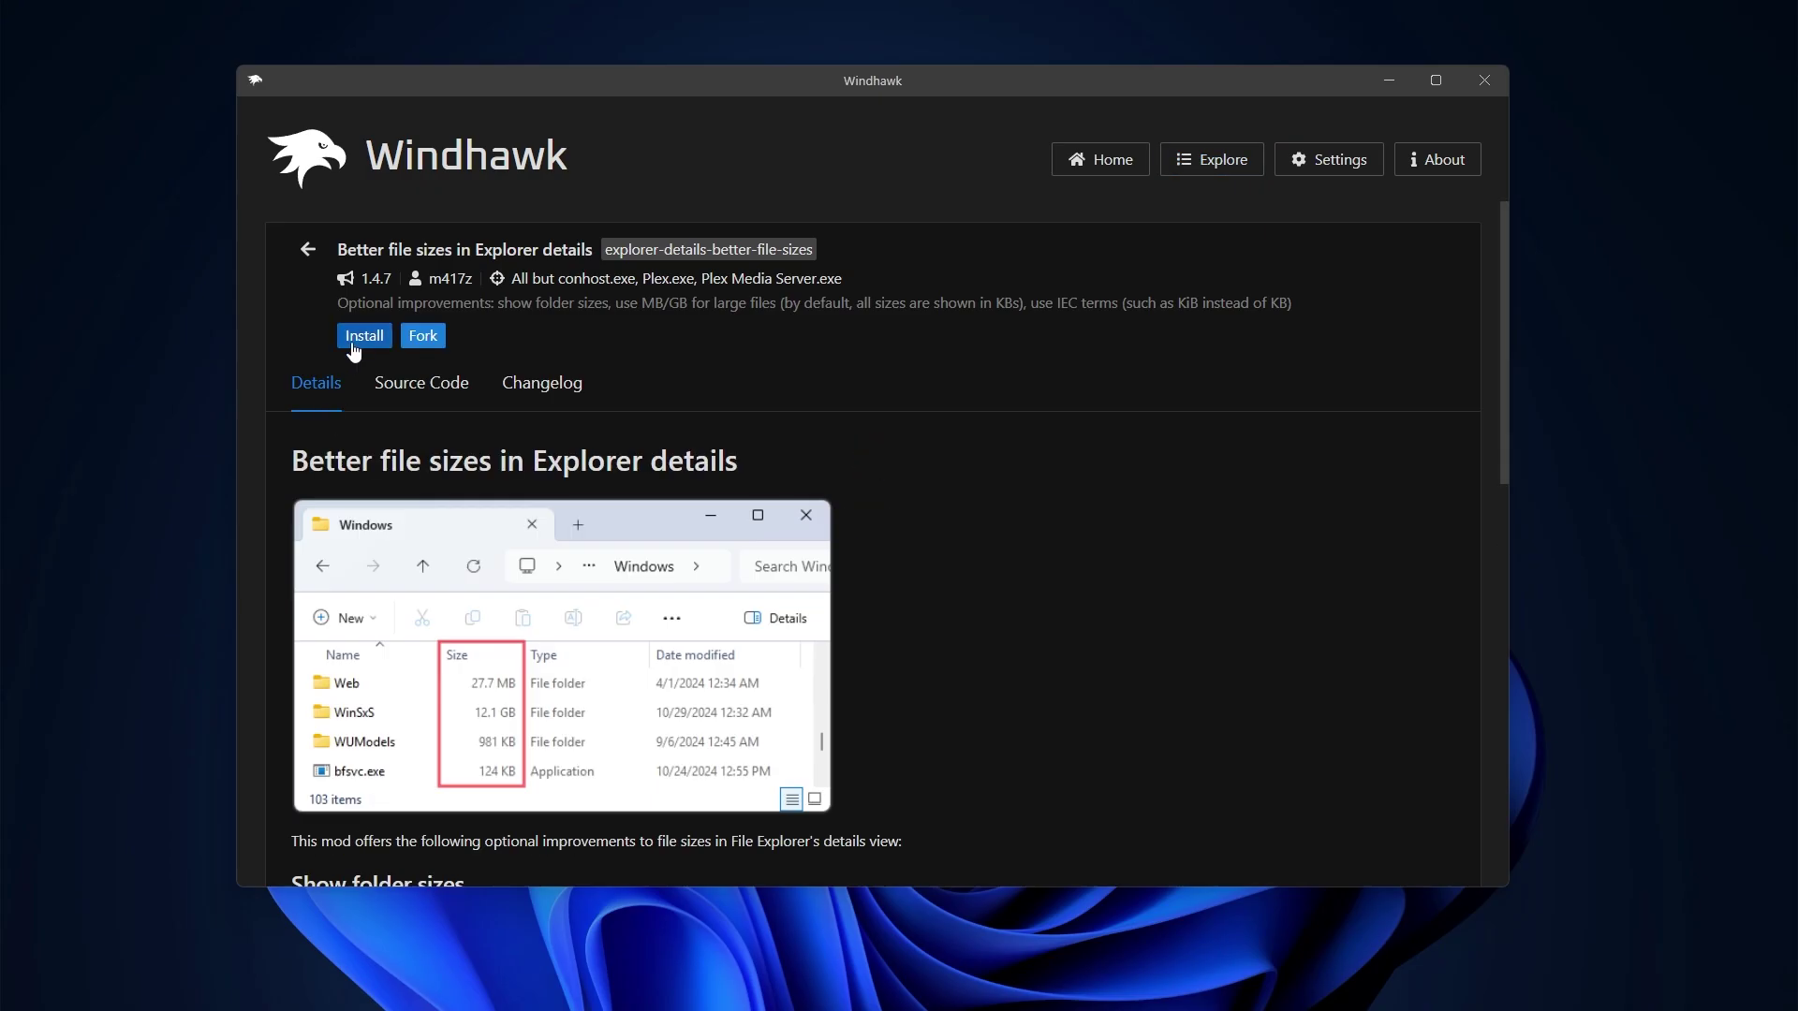
click(353, 341)
click(1079, 670)
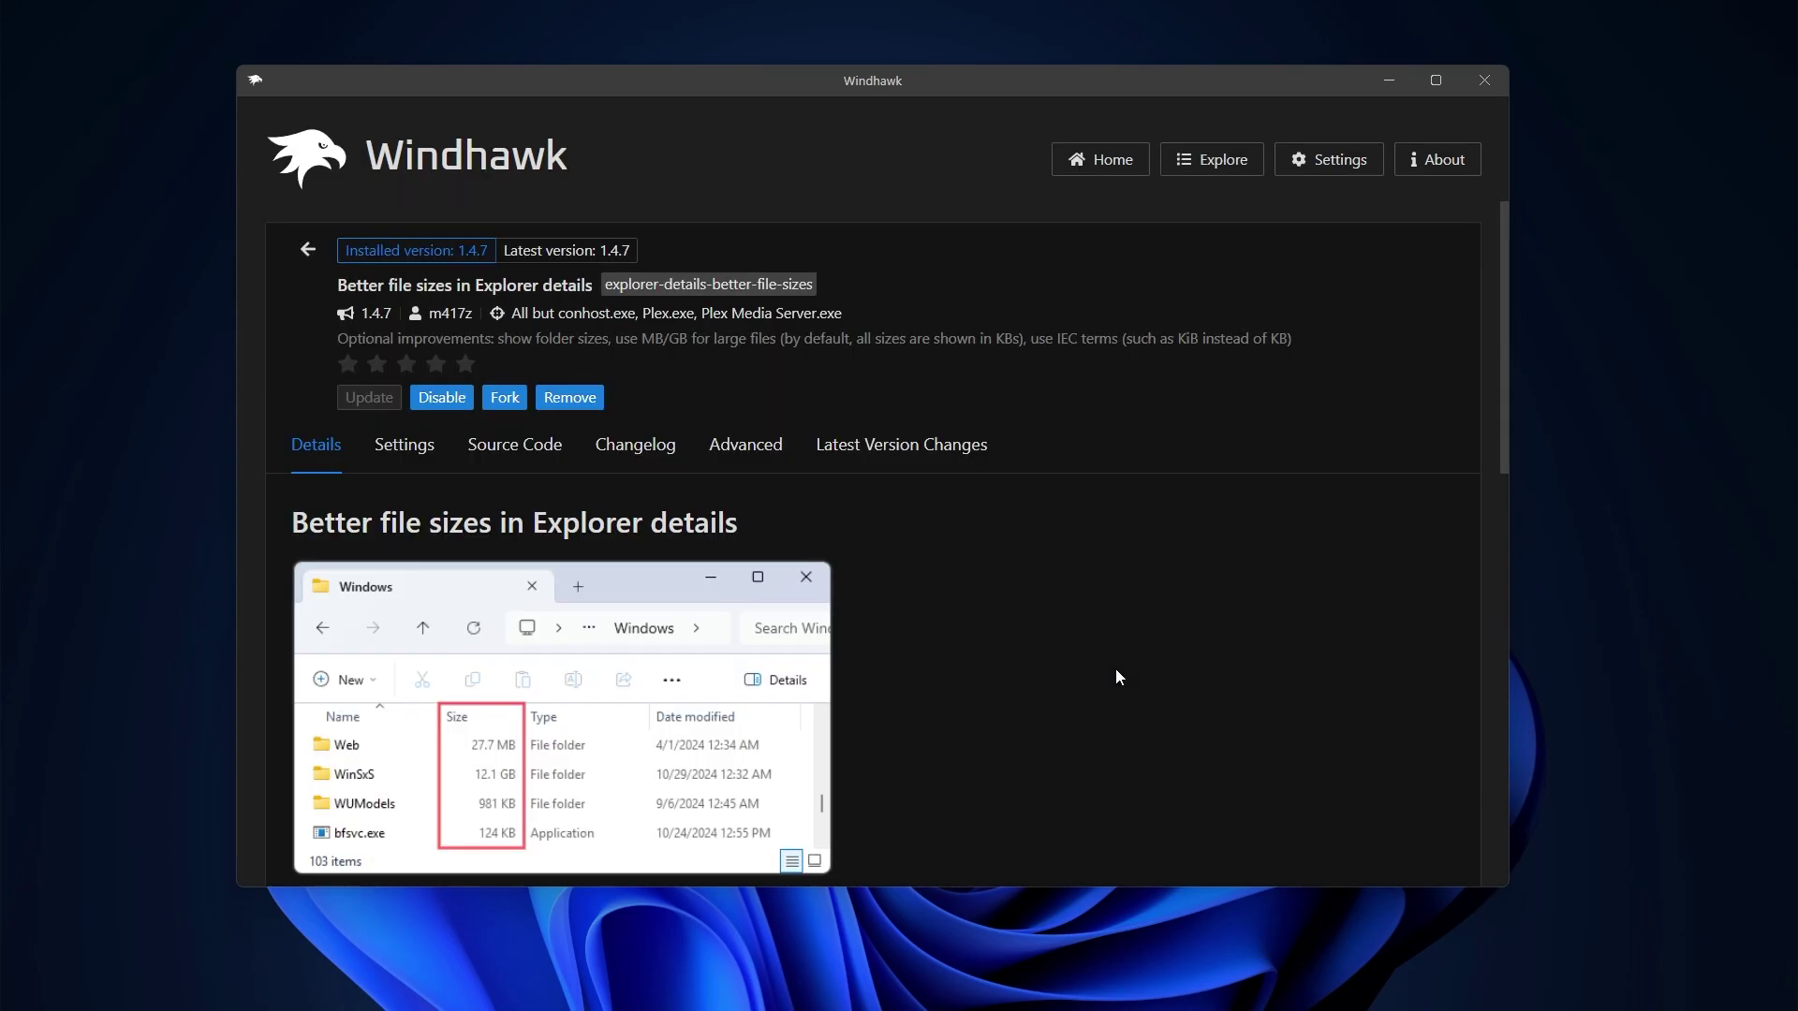
Review the Show folder sizes choices in the Better file sizes mod's settings.
click(386, 459)
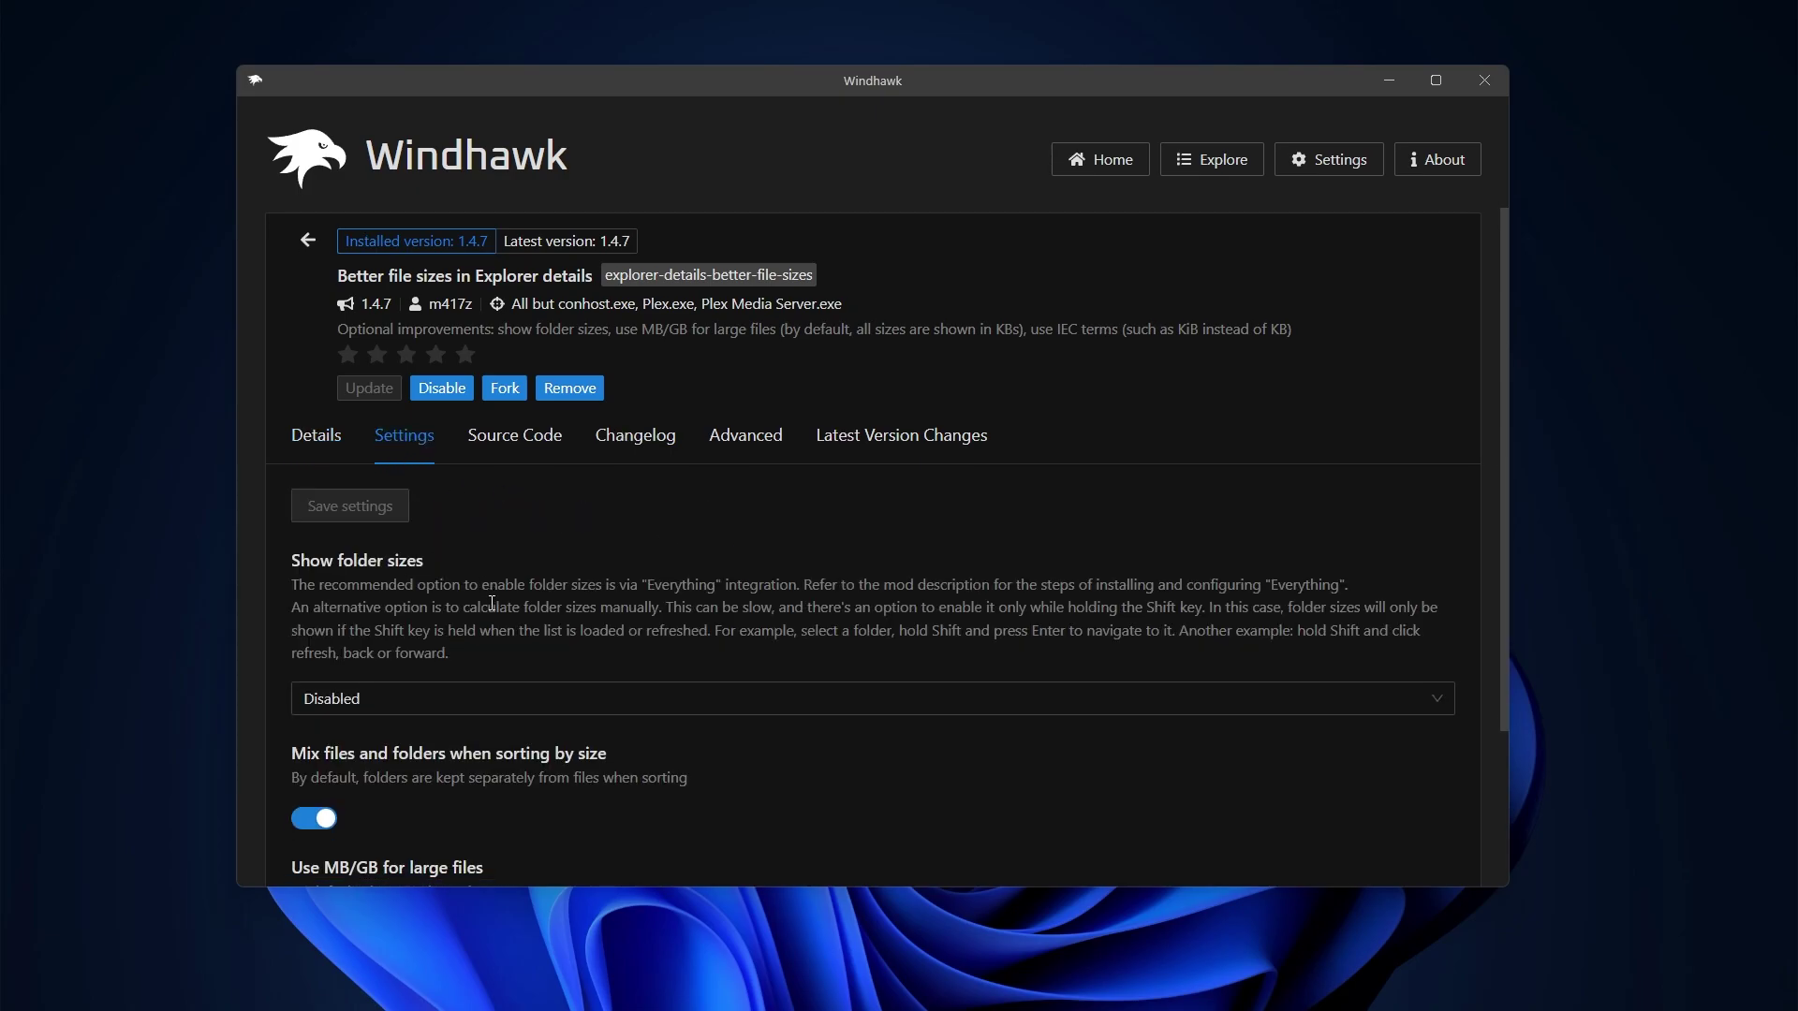
scroll(491, 602, down, 1)
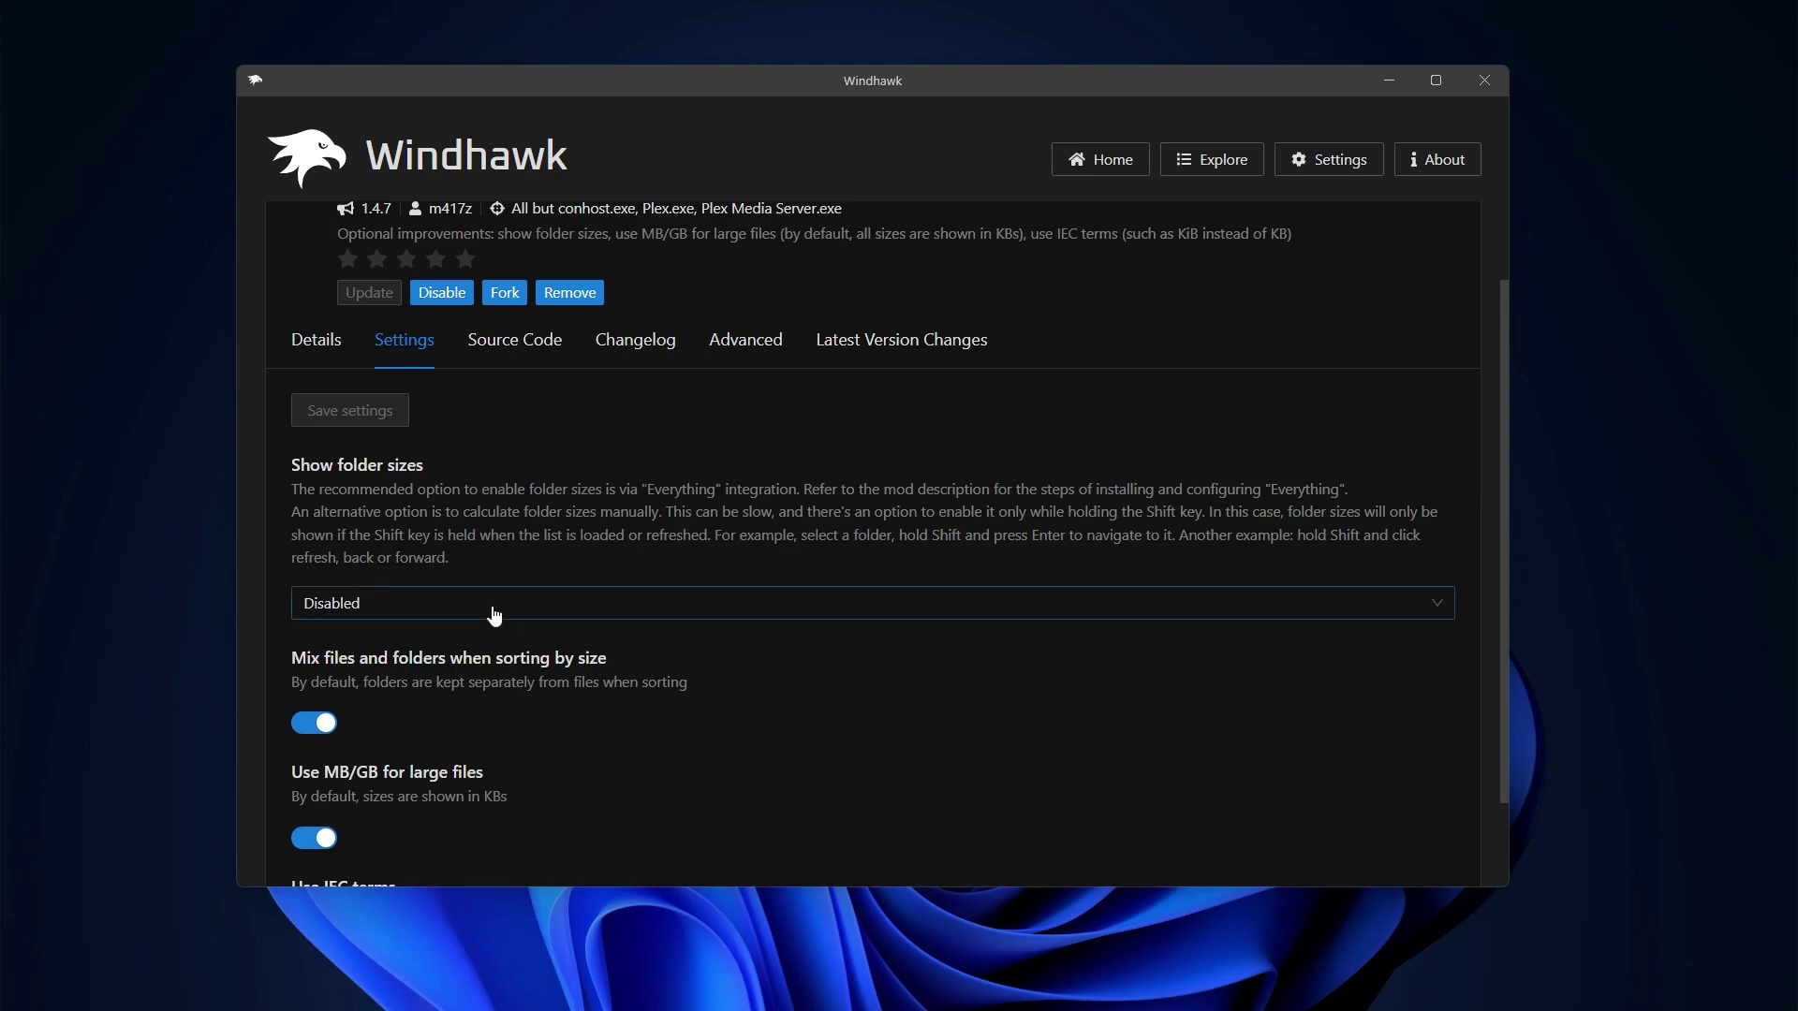
click(494, 615)
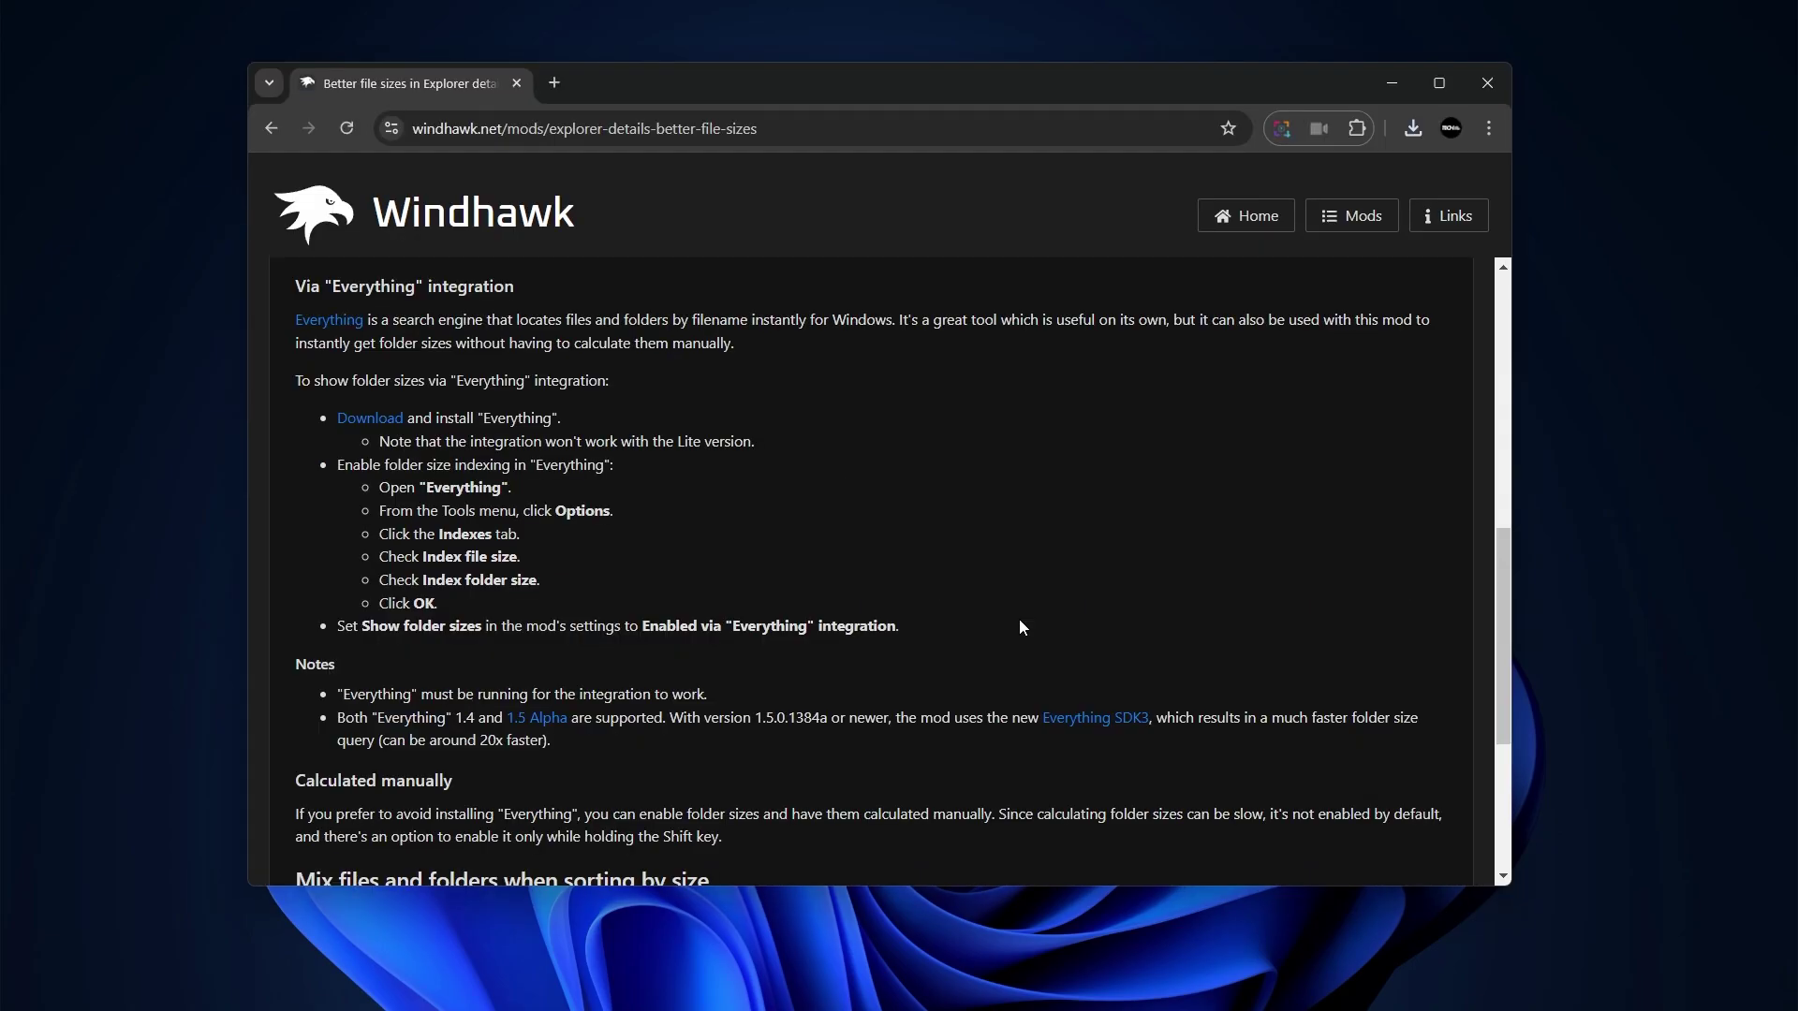
Get the Everything installer from the voidtools.com downloads page.
drag(401, 419, 560, 419)
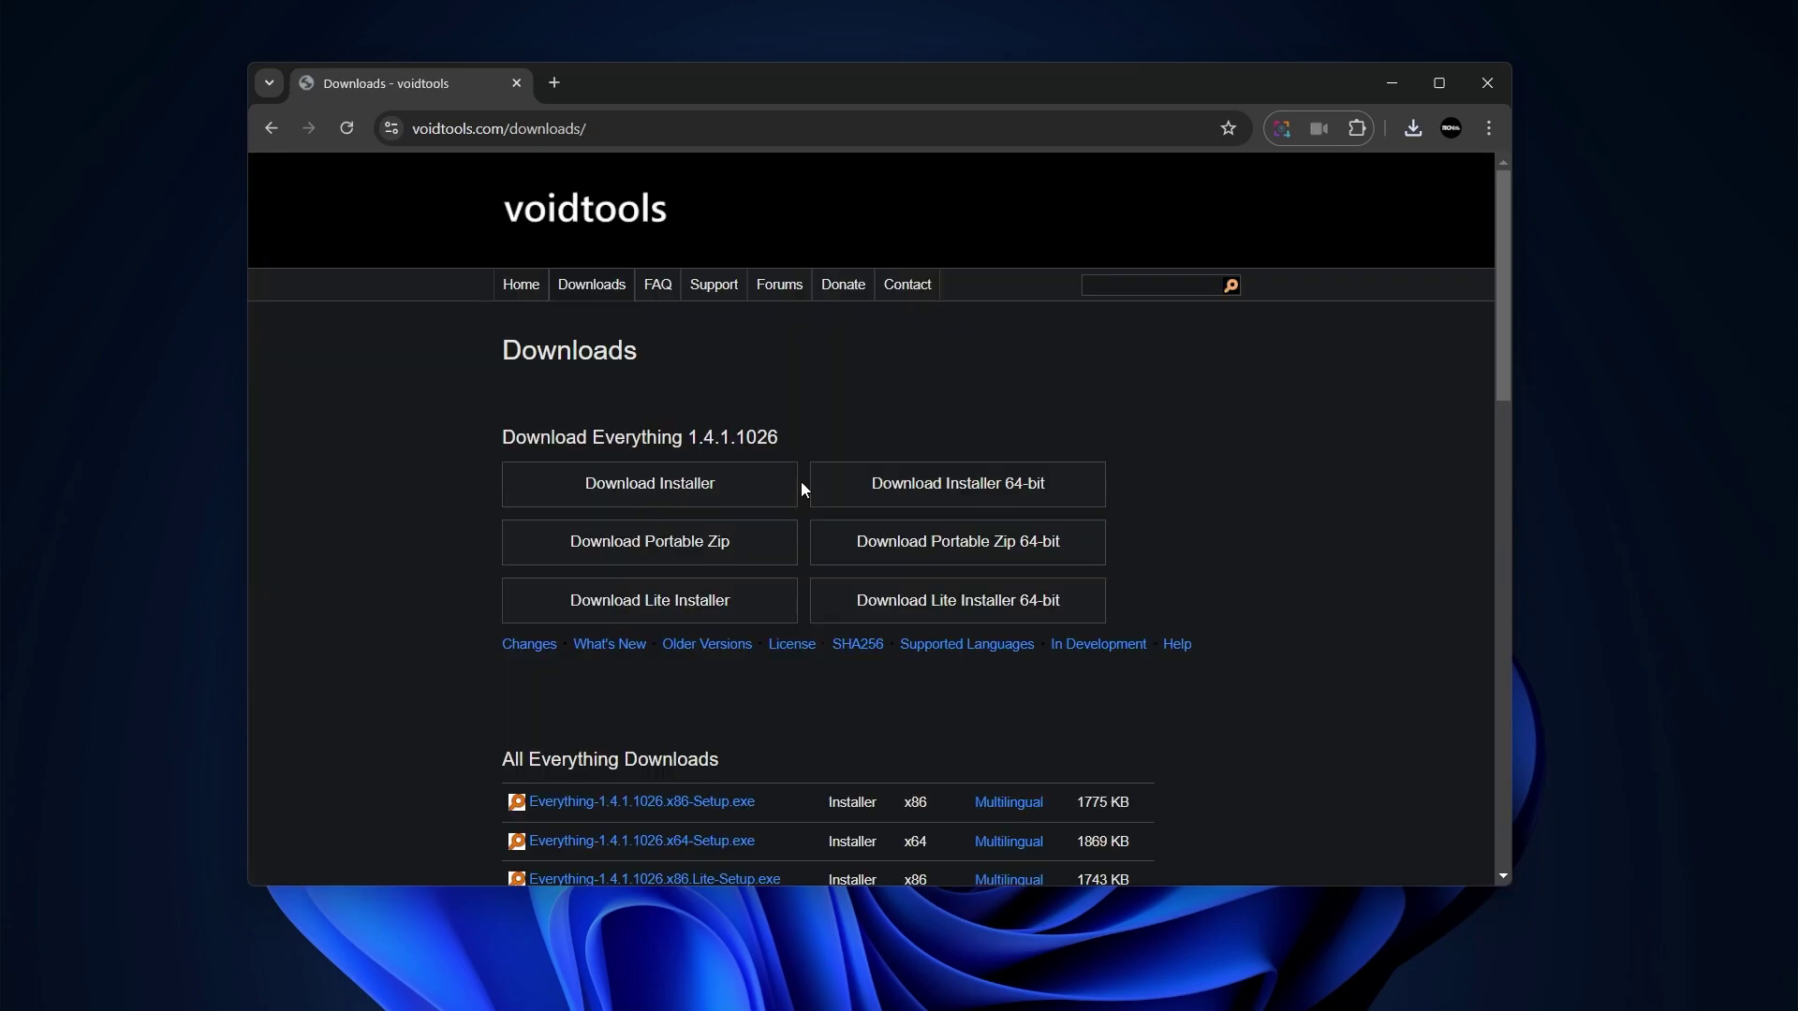
click(656, 487)
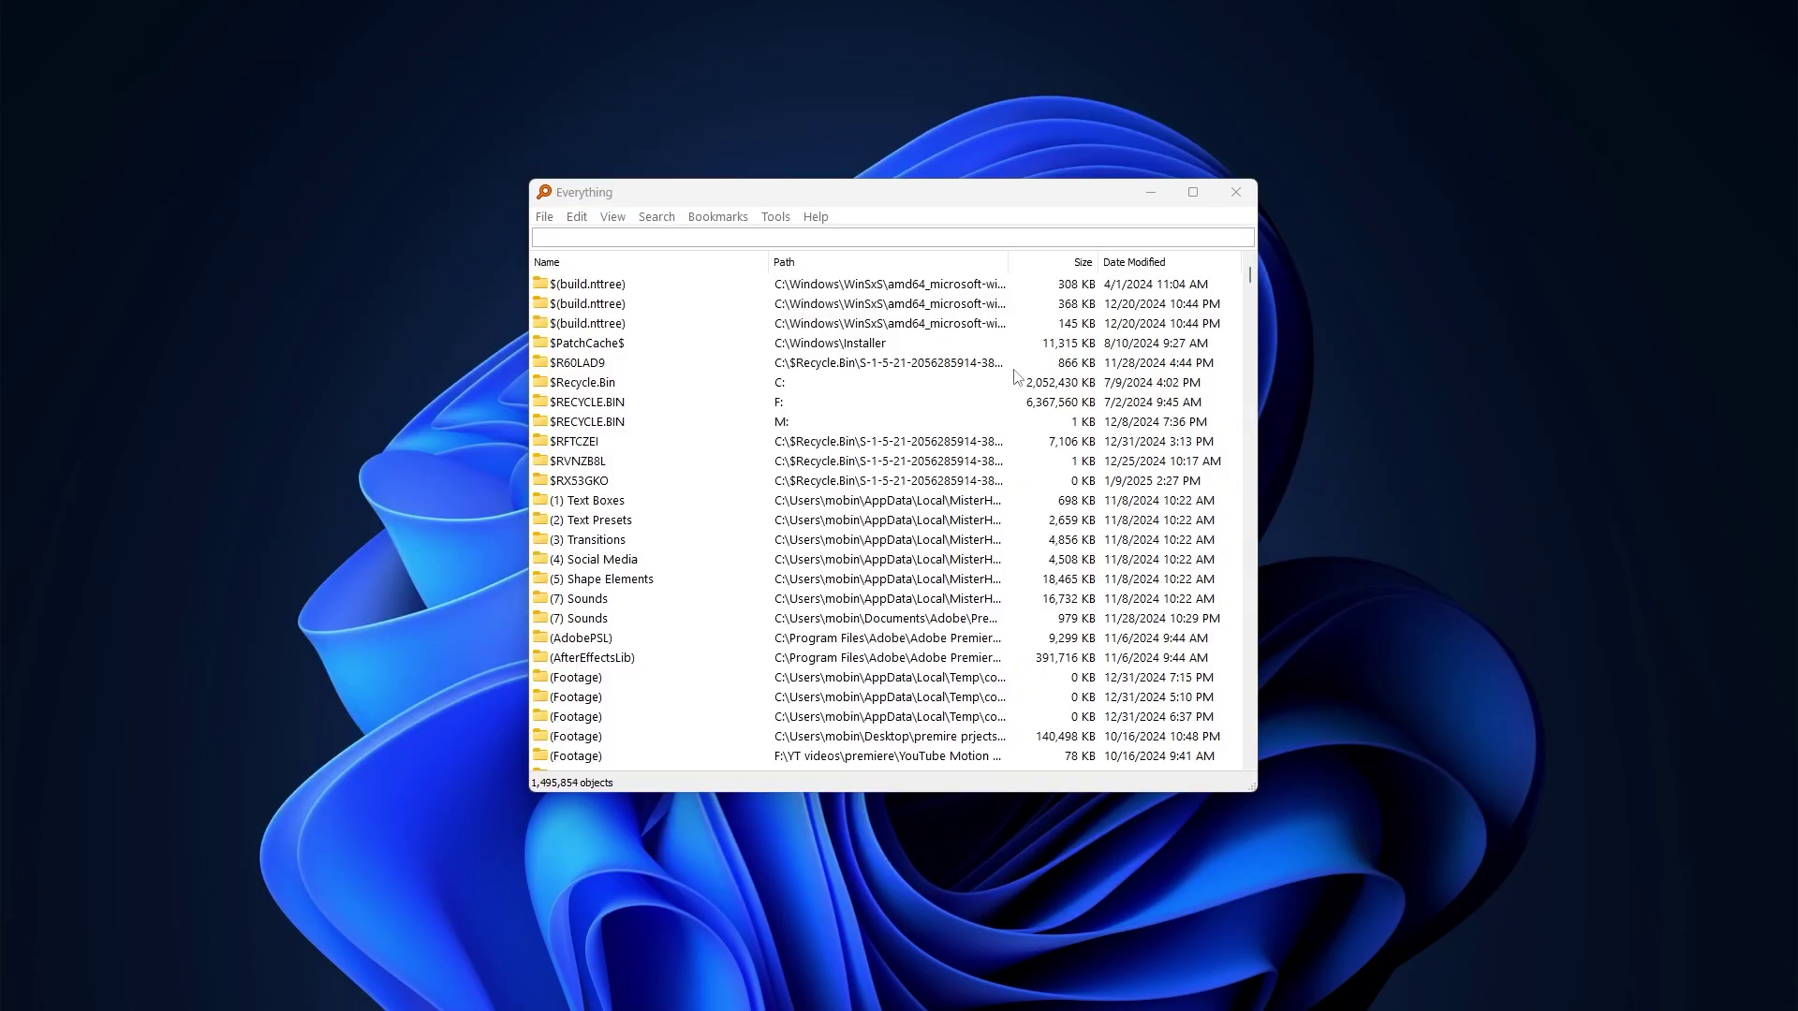
Keep file size and folder size indexing enabled in Everything's Indexes options and confirm.
click(778, 222)
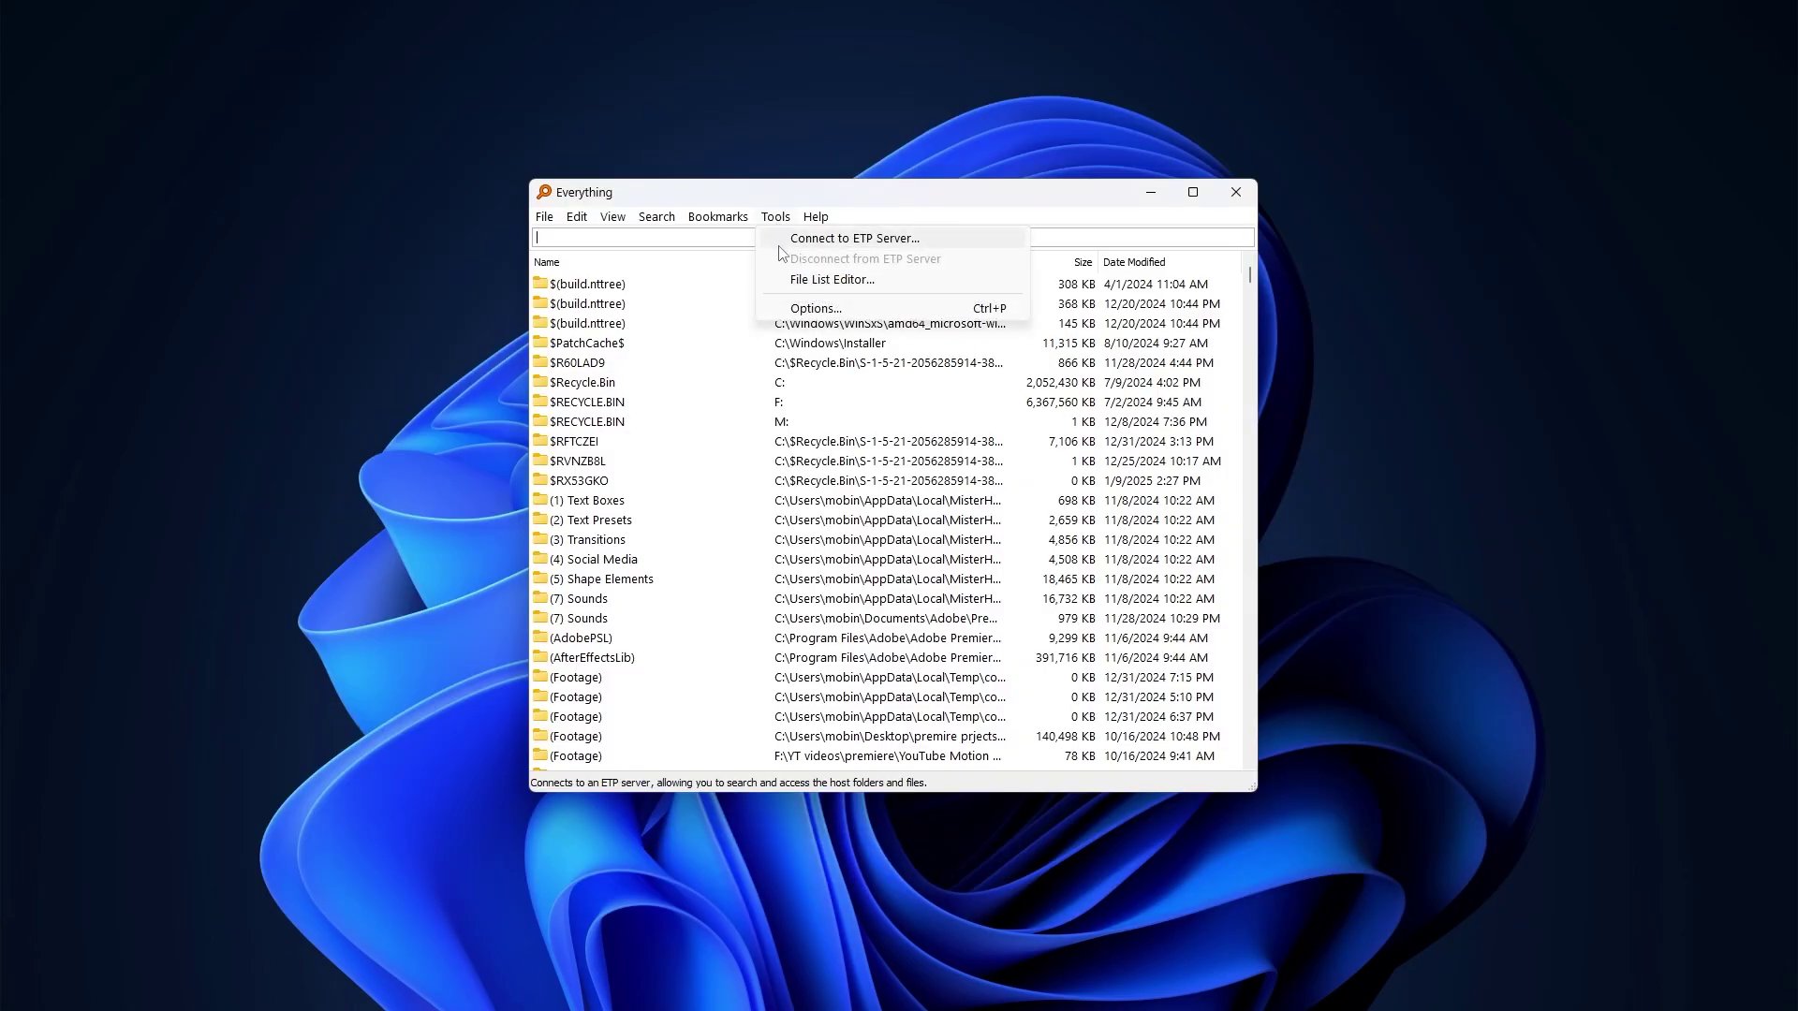
click(792, 309)
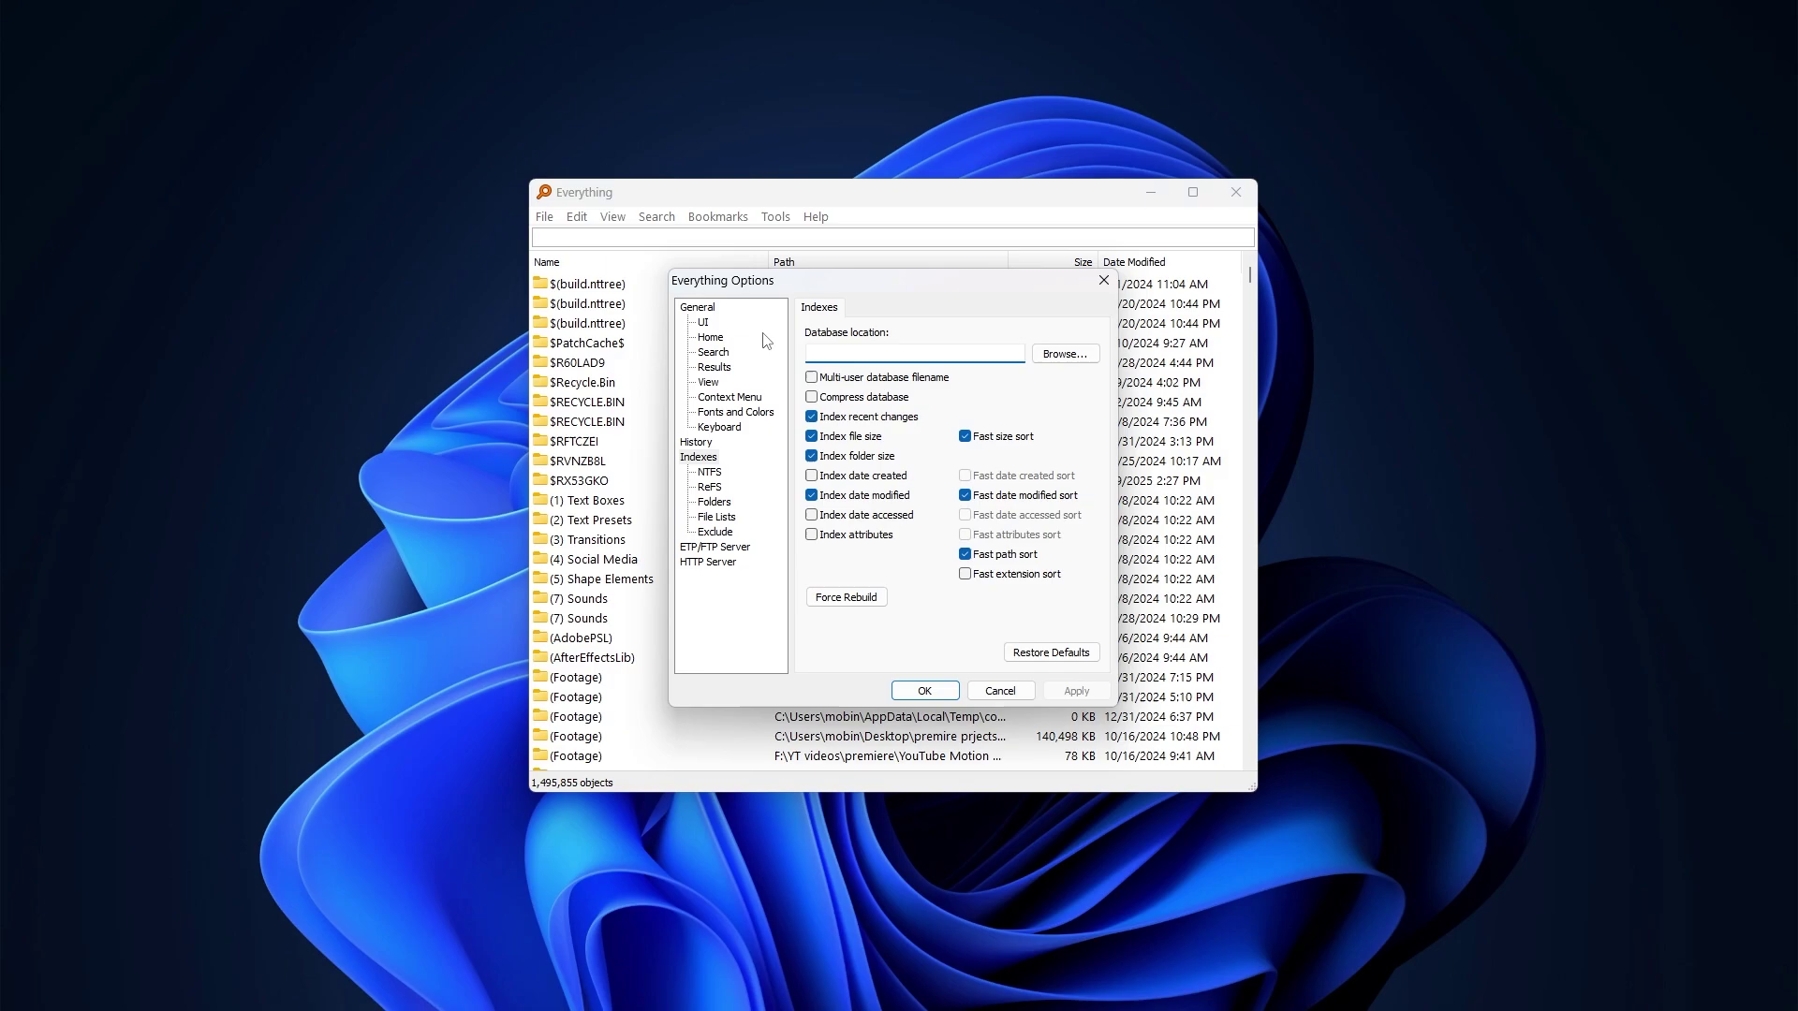
click(701, 458)
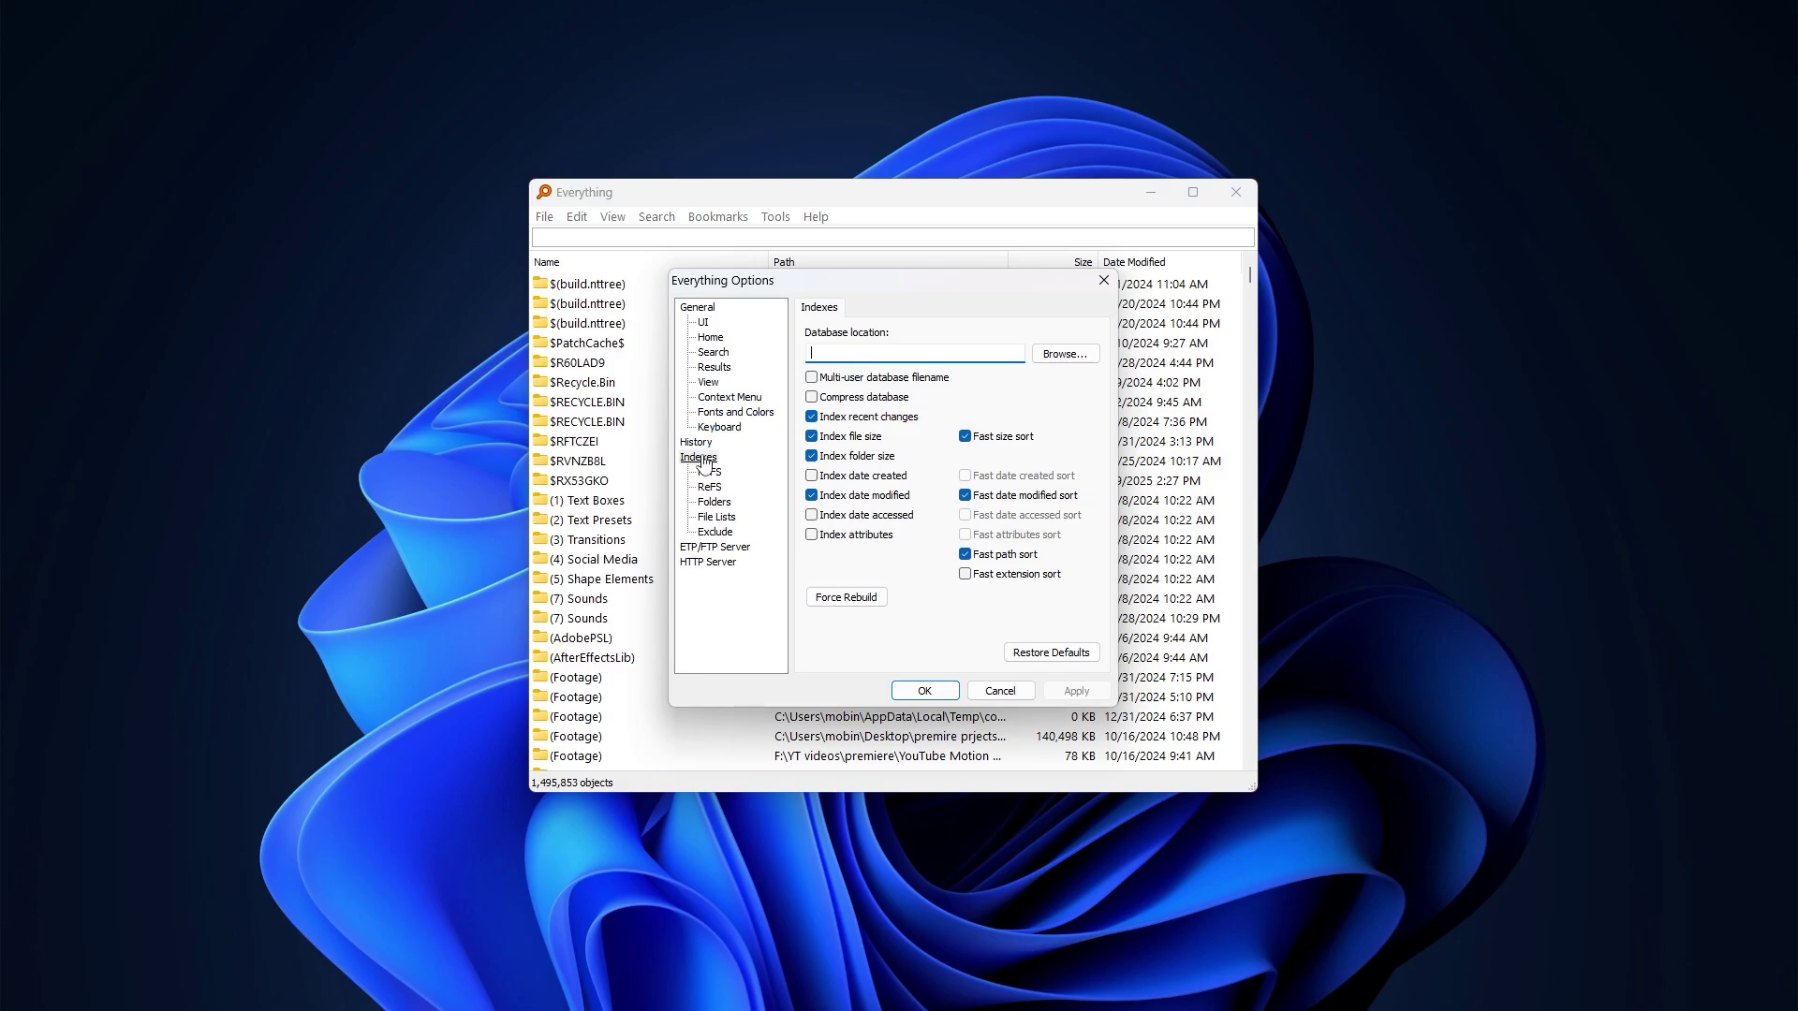
click(813, 437)
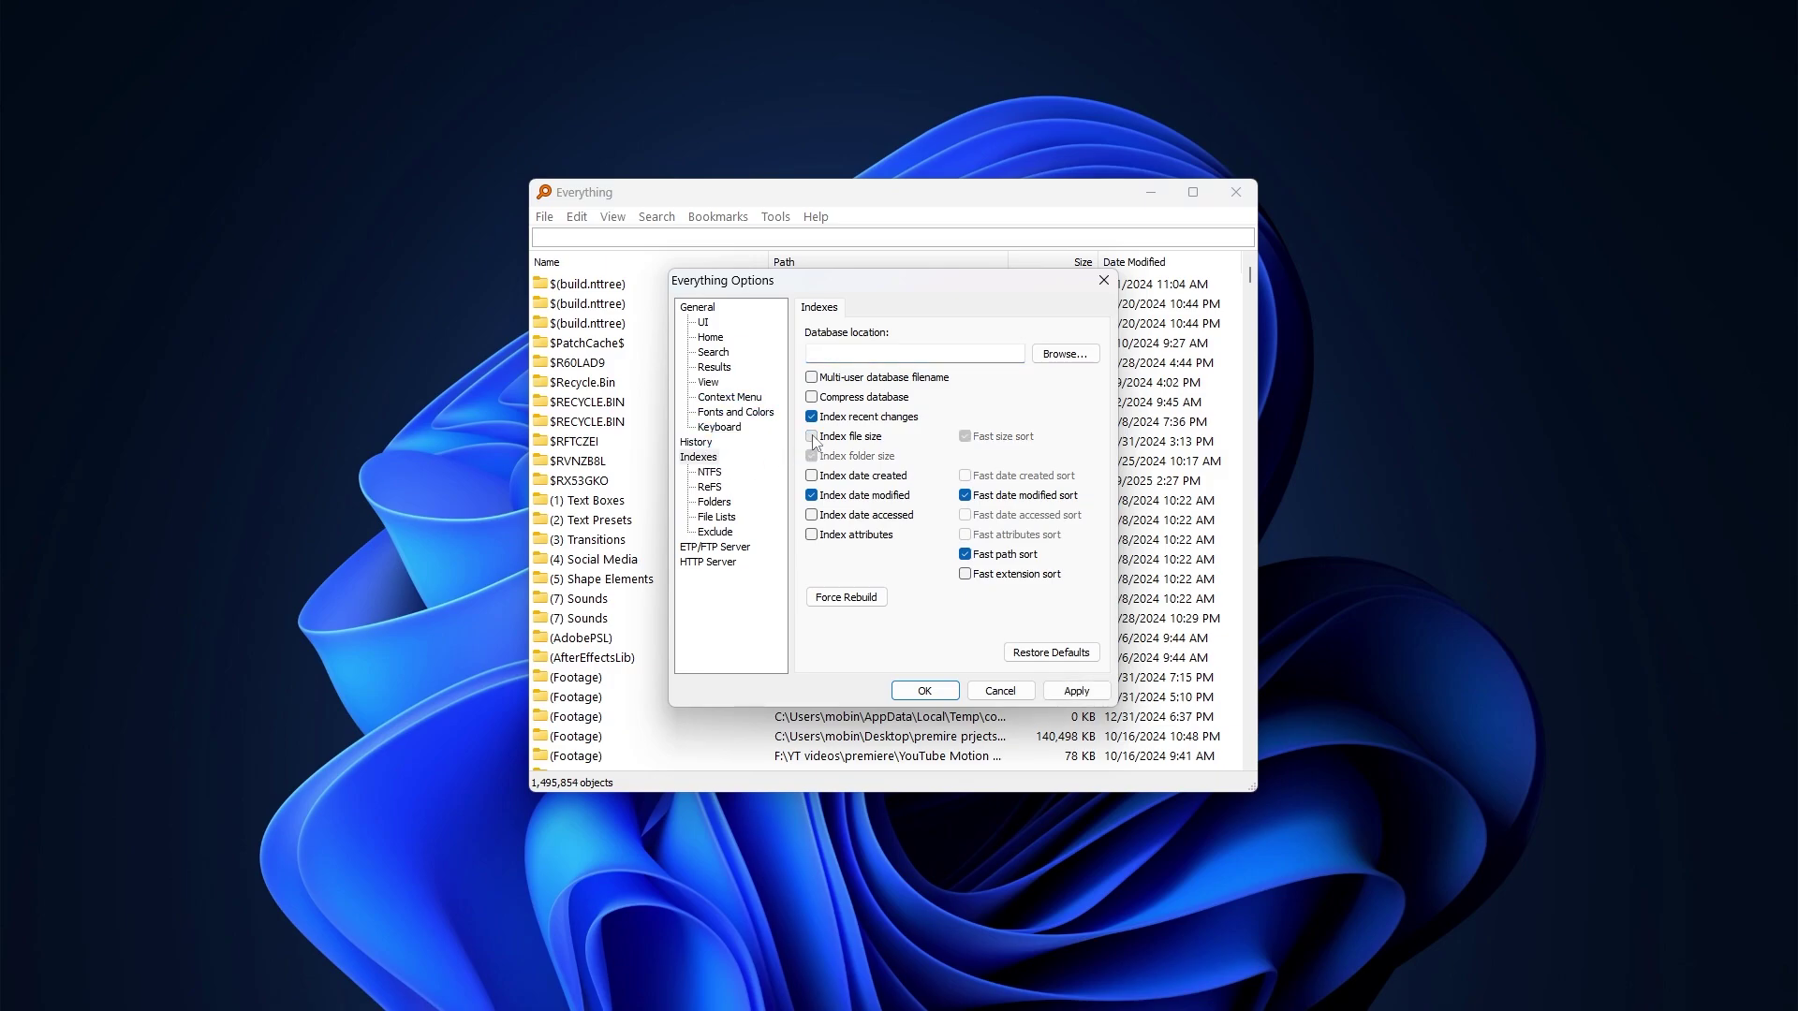
click(813, 437)
click(946, 695)
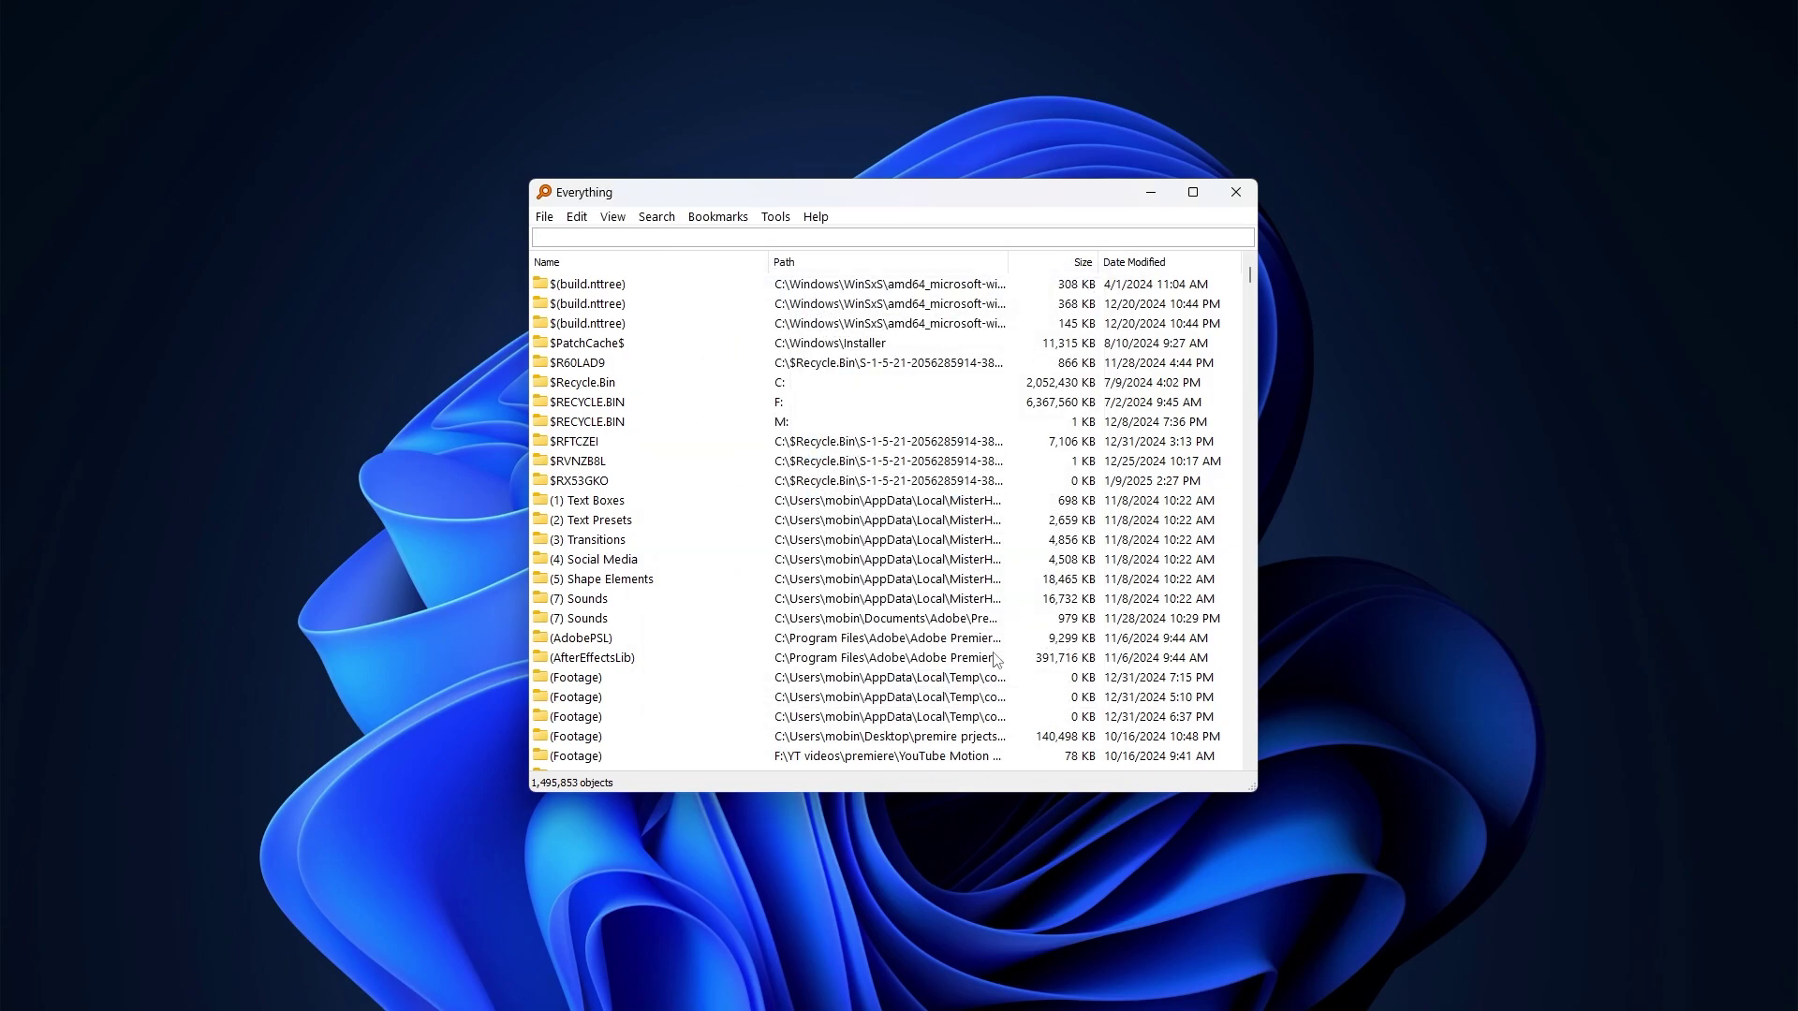
Close Everything and check the Size column in F:\all academic\uni 1\uni\ai for folder sizes.
click(1224, 202)
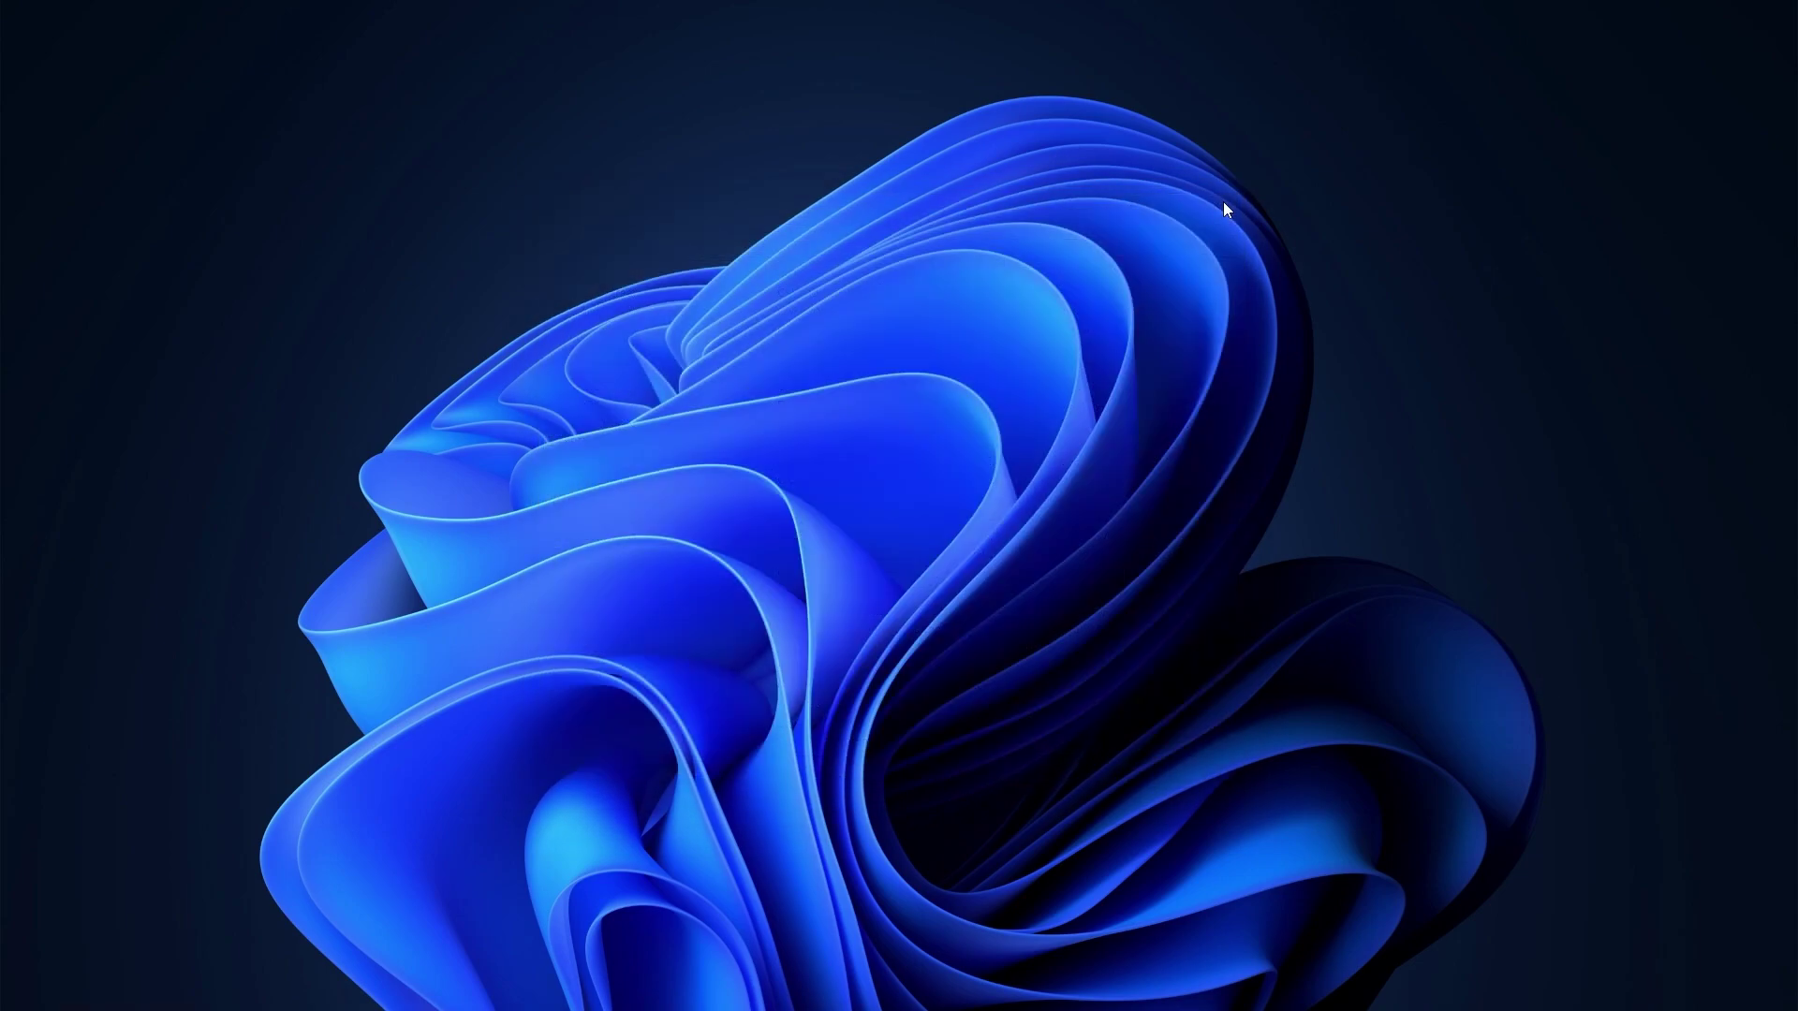
drag(848, 811, 892, 813)
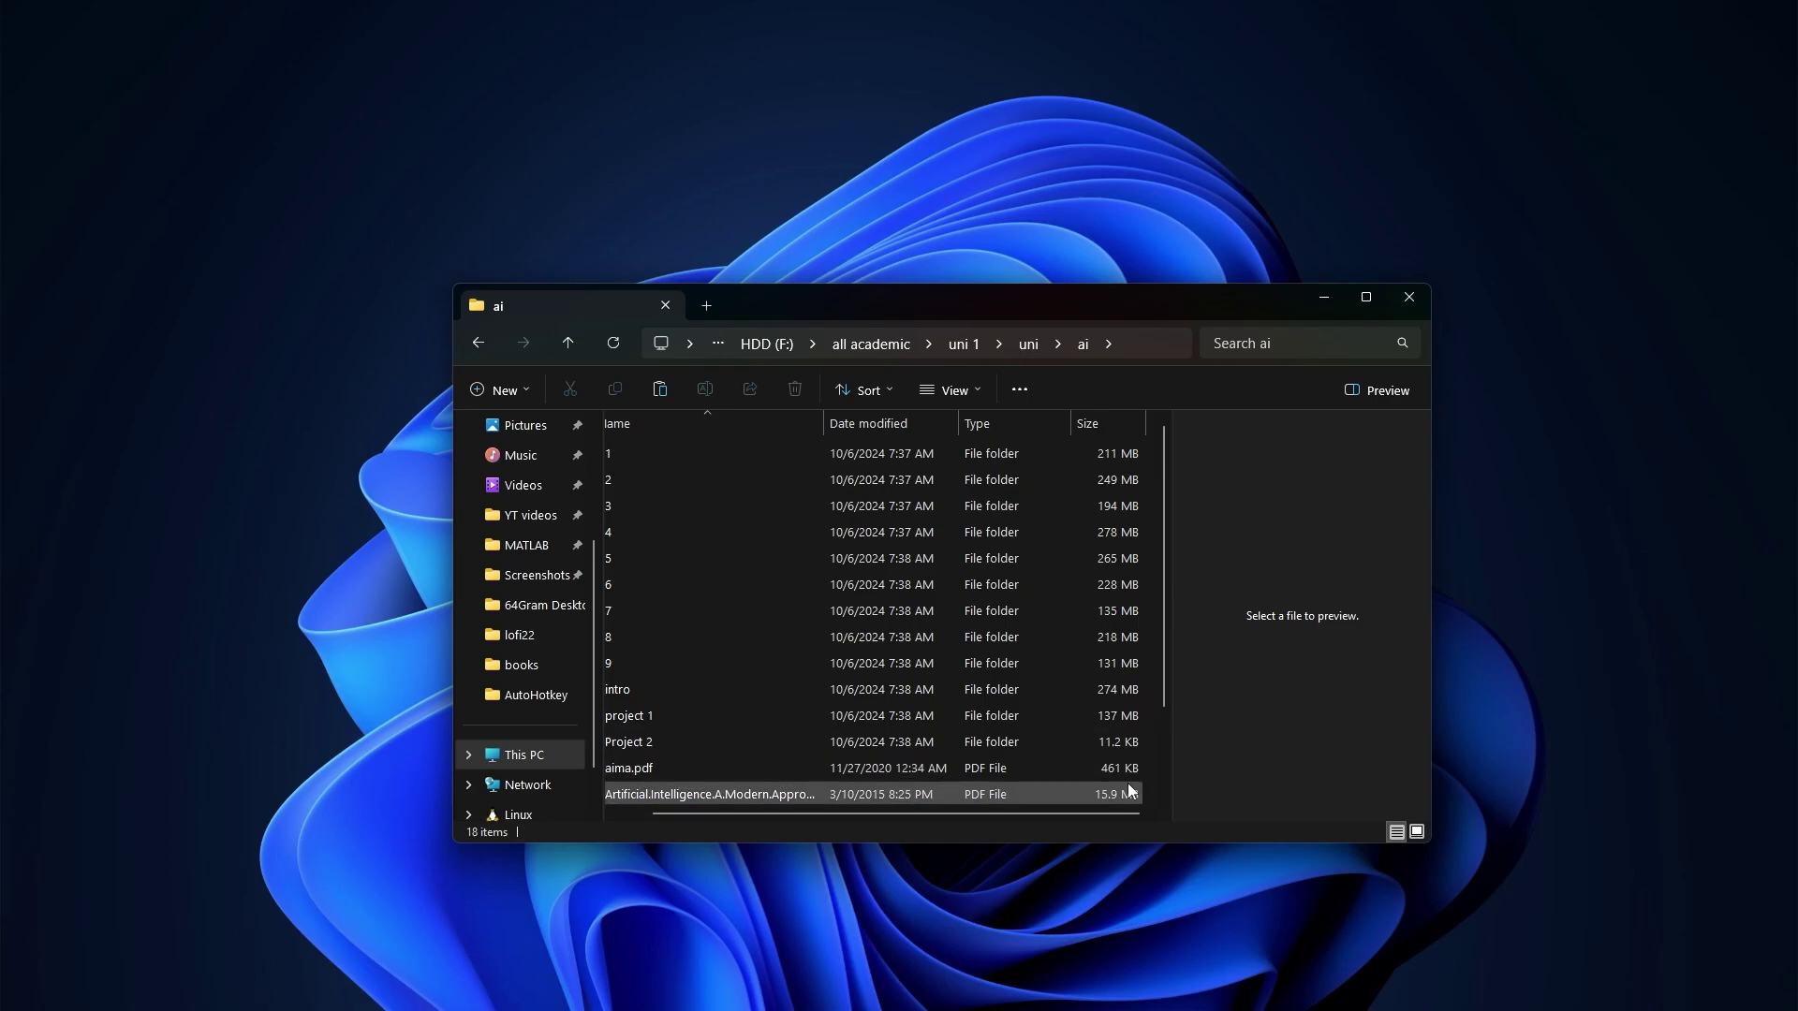
click(614, 344)
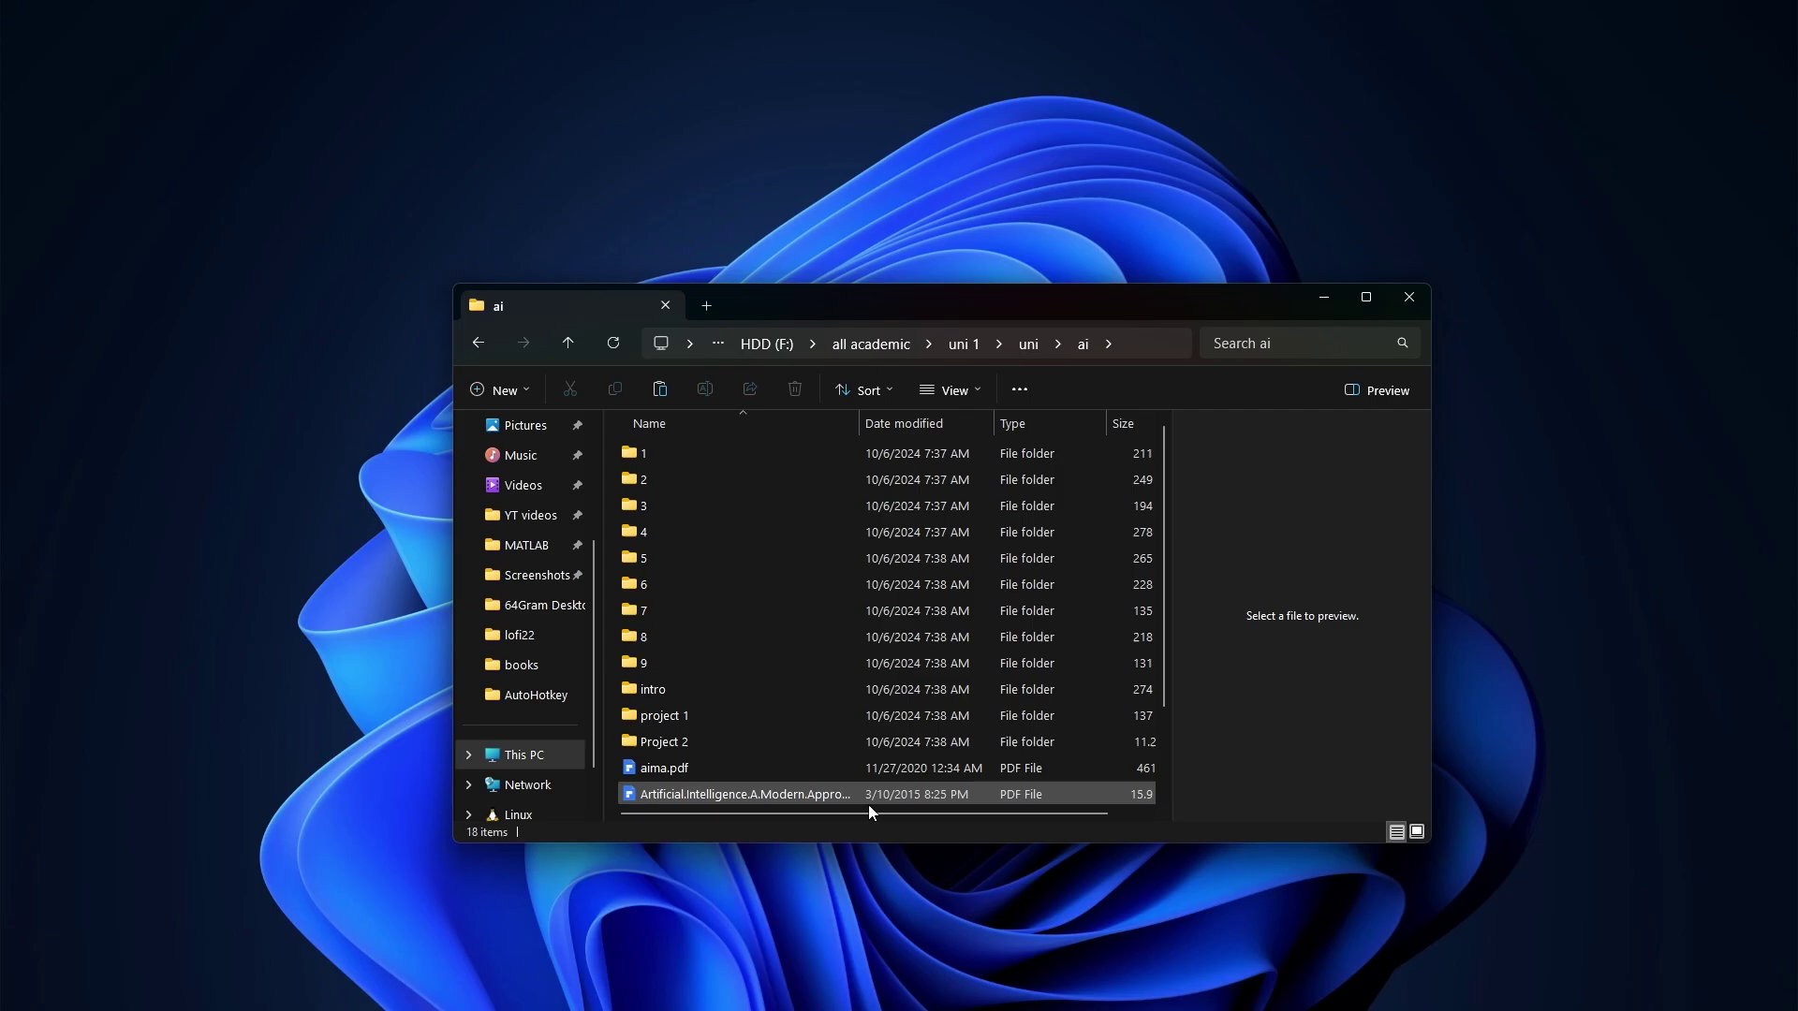
drag(868, 807, 952, 807)
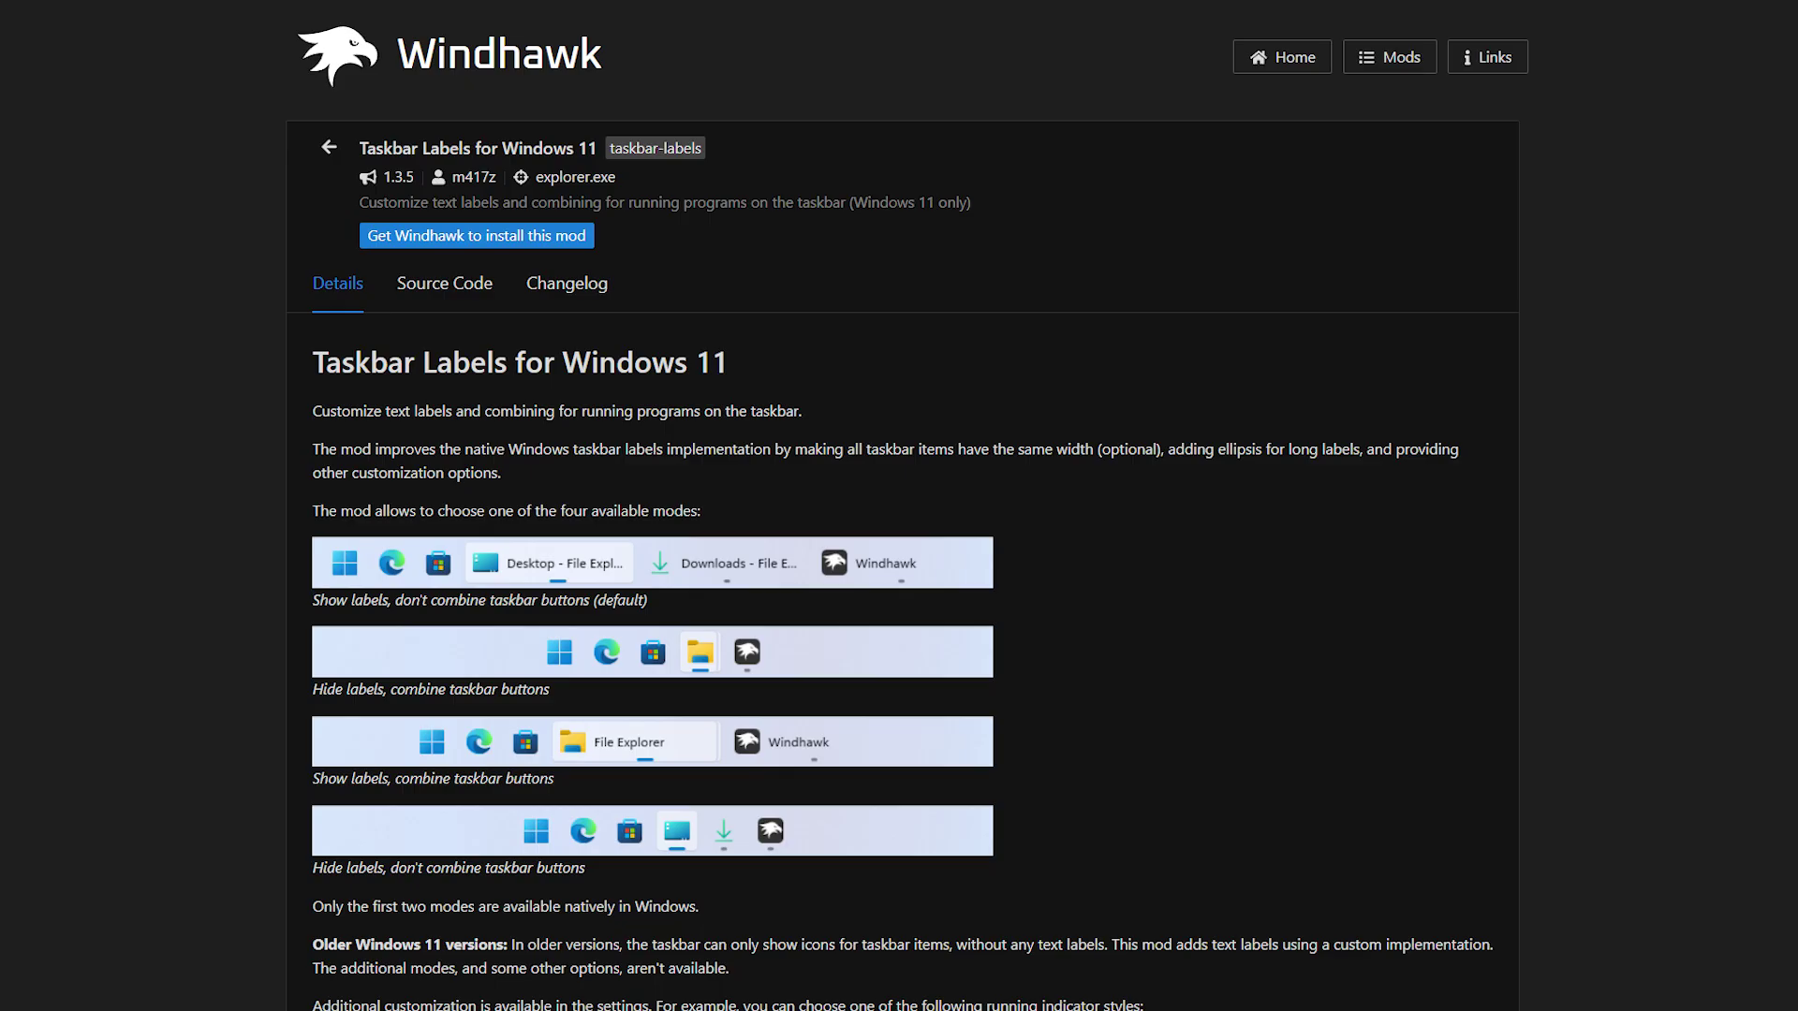